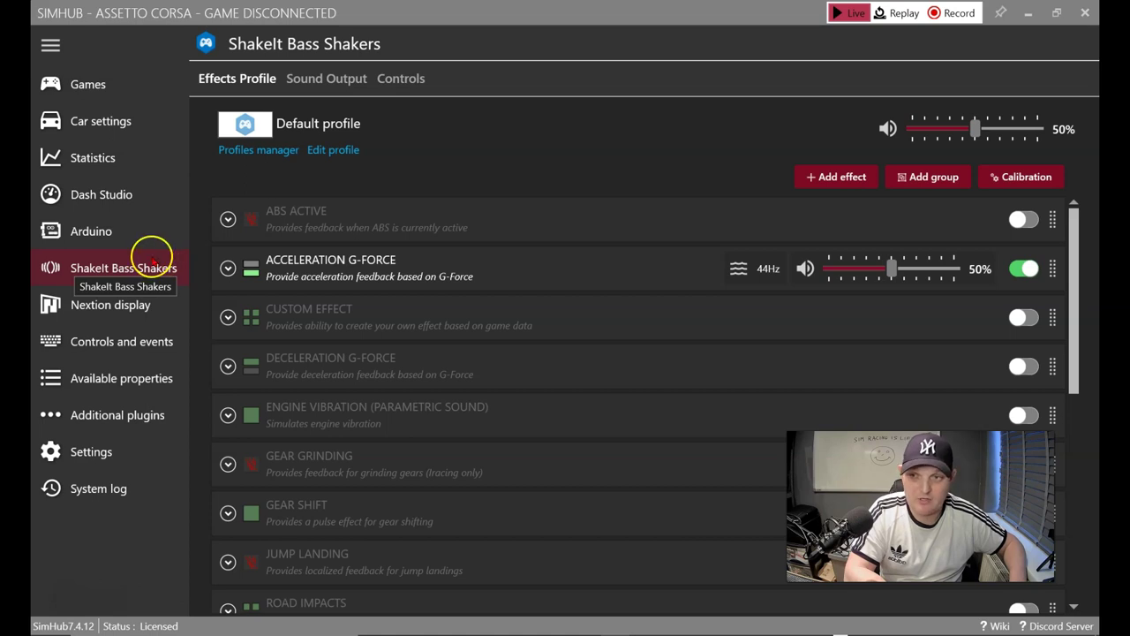
Check in the plugin settings whether the ShakeIt Bass Shakers plugin is enabled.
{"action": "left_click", "coordinate": [52, 46]}
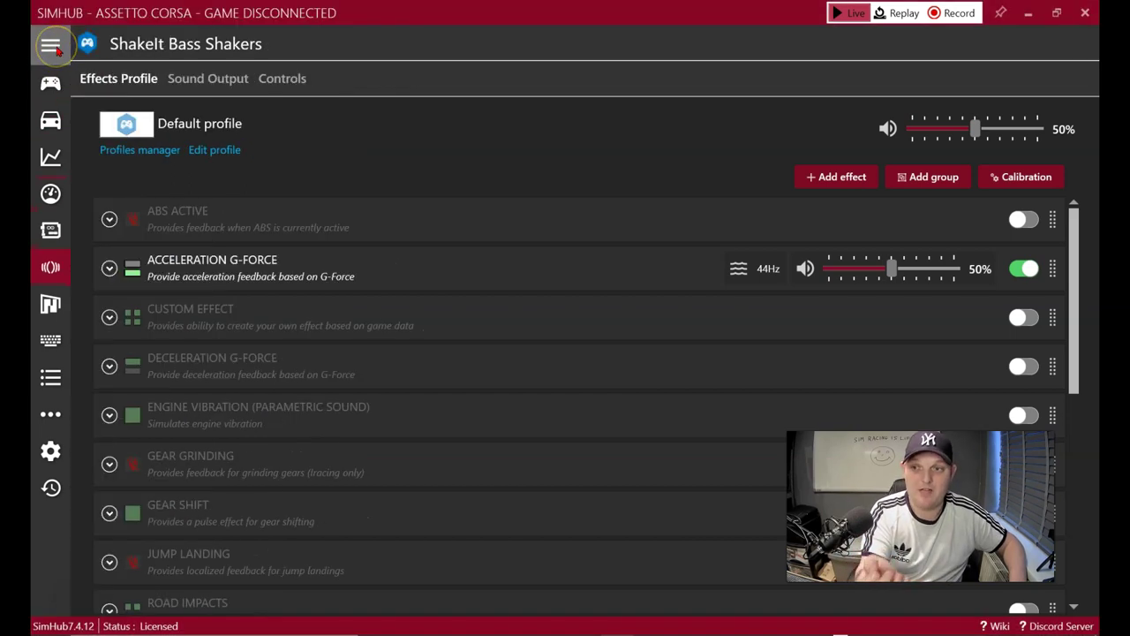
{"action": "left_click", "coordinate": [51, 46]}
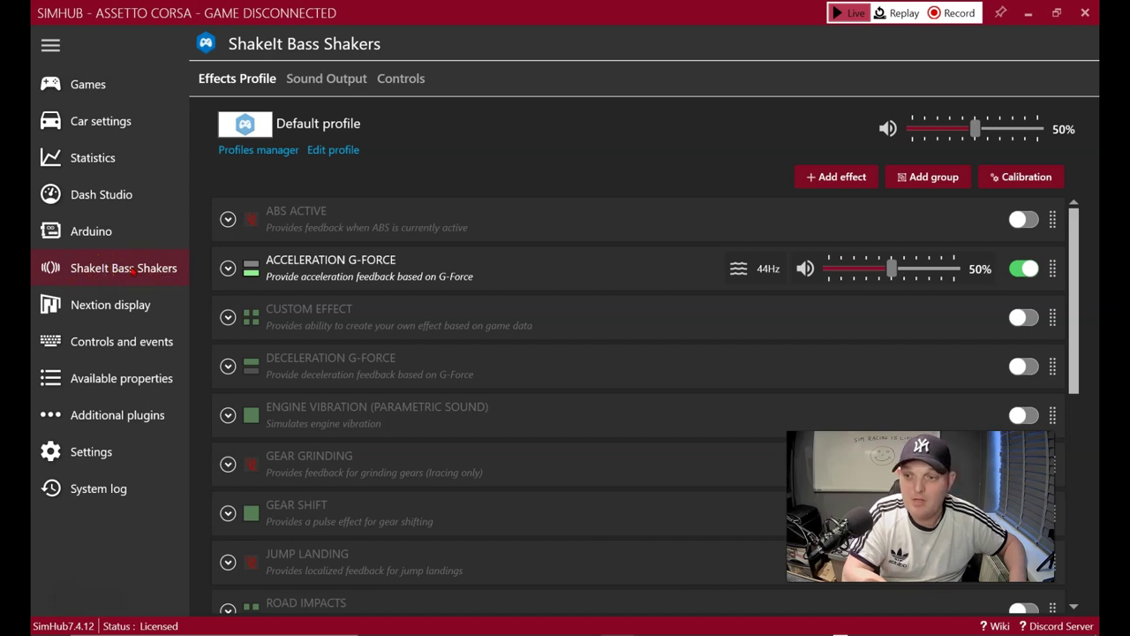
{"action": "left_click", "coordinate": [119, 452]}
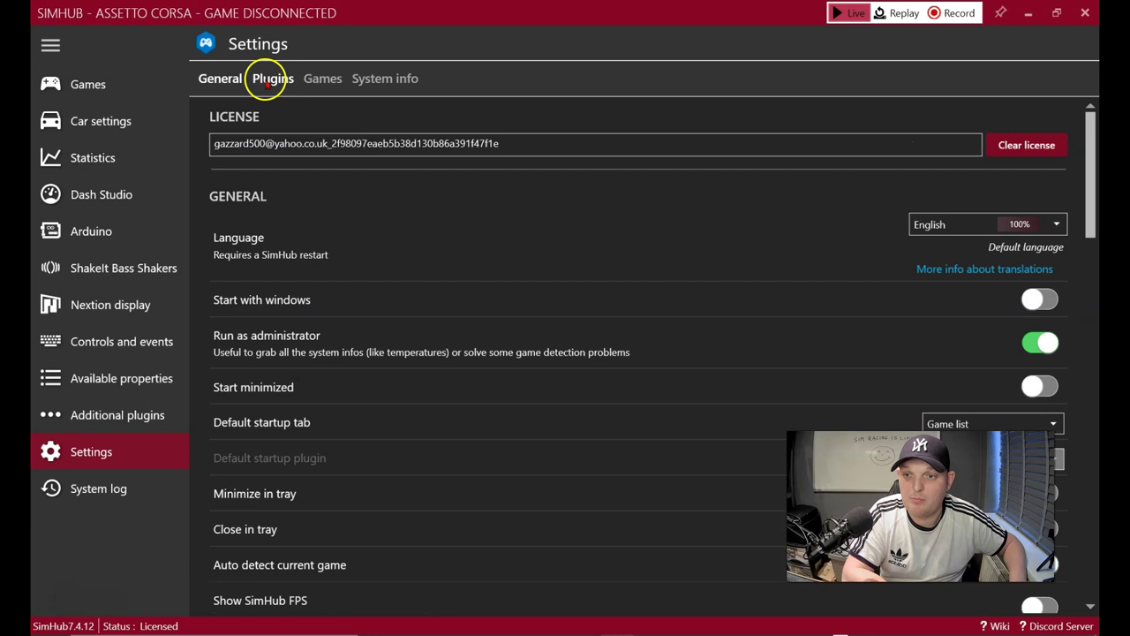
{"action": "left_click", "coordinate": [268, 79]}
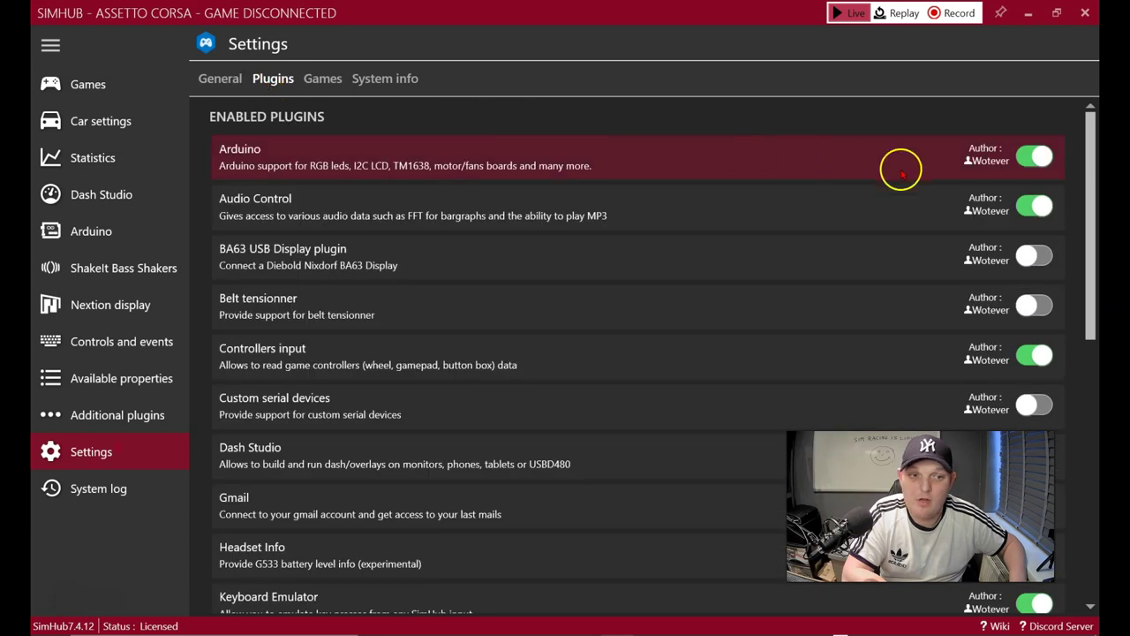
{"action": "scroll", "coordinate": [771, 305], "scroll_direction": "down", "scroll_amount": 6}
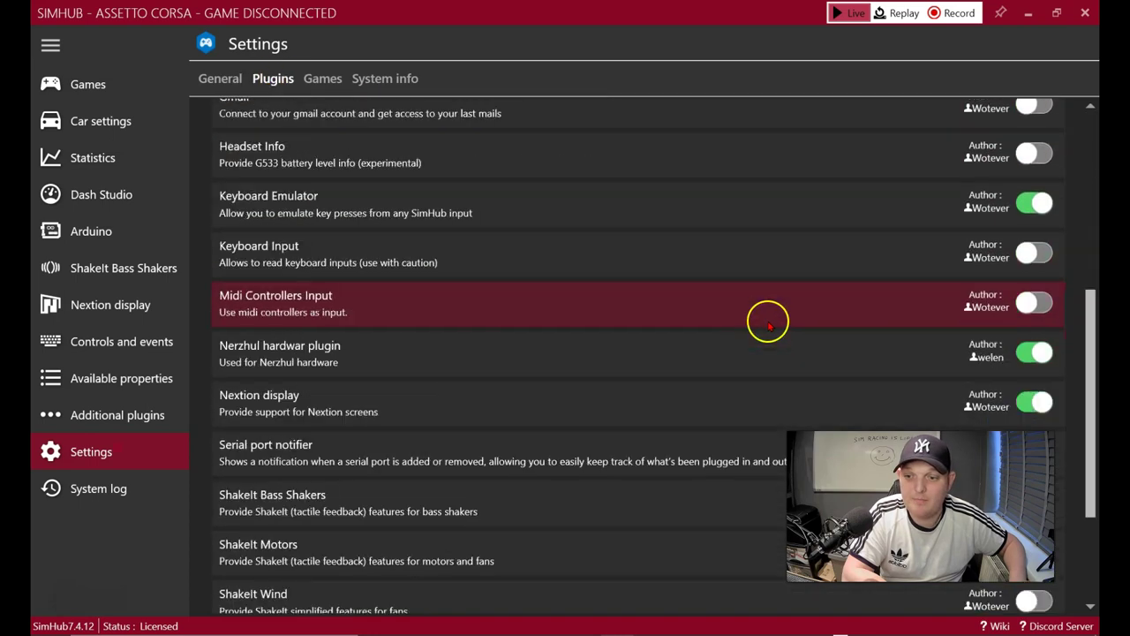
{"action": "scroll", "coordinate": [768, 323], "scroll_direction": "down", "scroll_amount": 2}
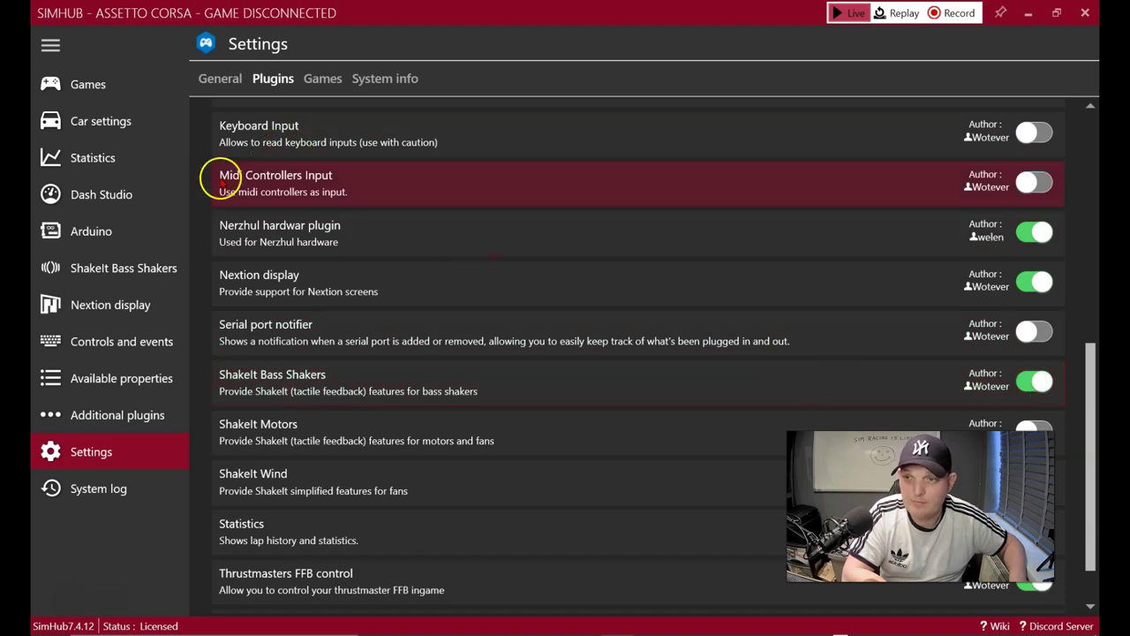
Enable Speakers (Steam Streaming Speakers) as a ShakeIt Bass Shakers sound output and expand its channel options.
{"action": "left_click", "coordinate": [102, 268]}
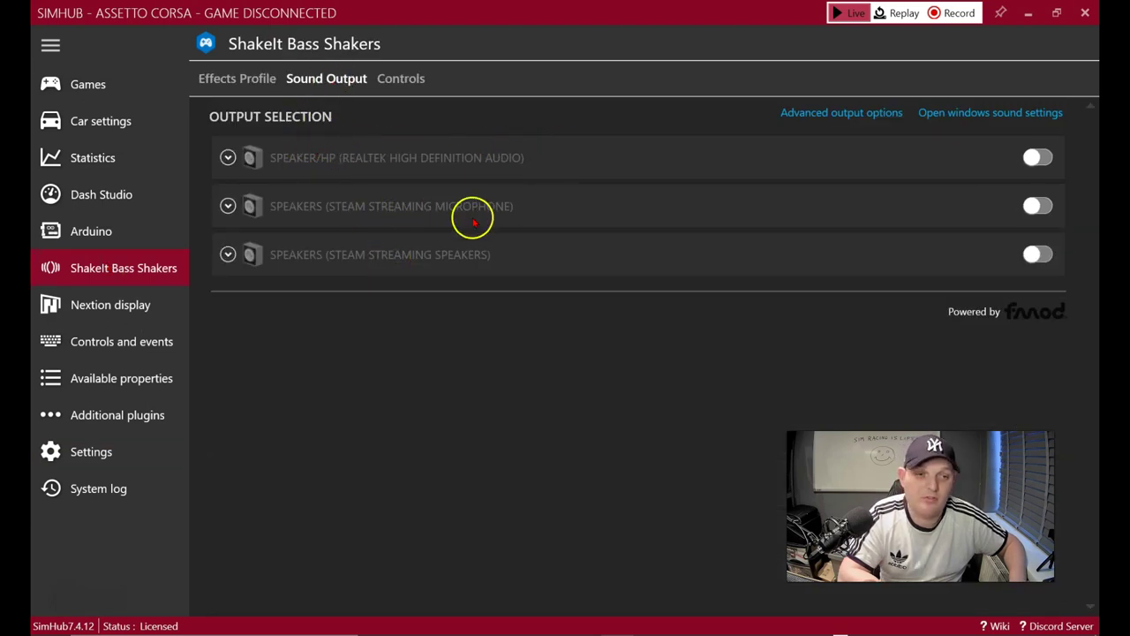
{"action": "left_click", "coordinate": [429, 259]}
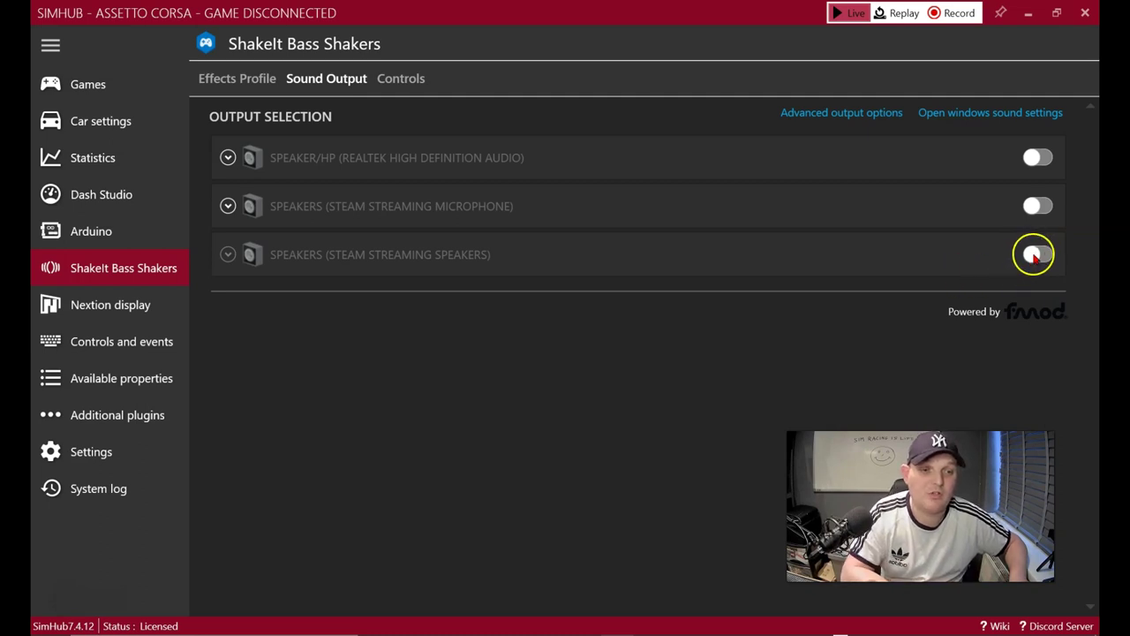
{"action": "left_click", "coordinate": [1034, 255]}
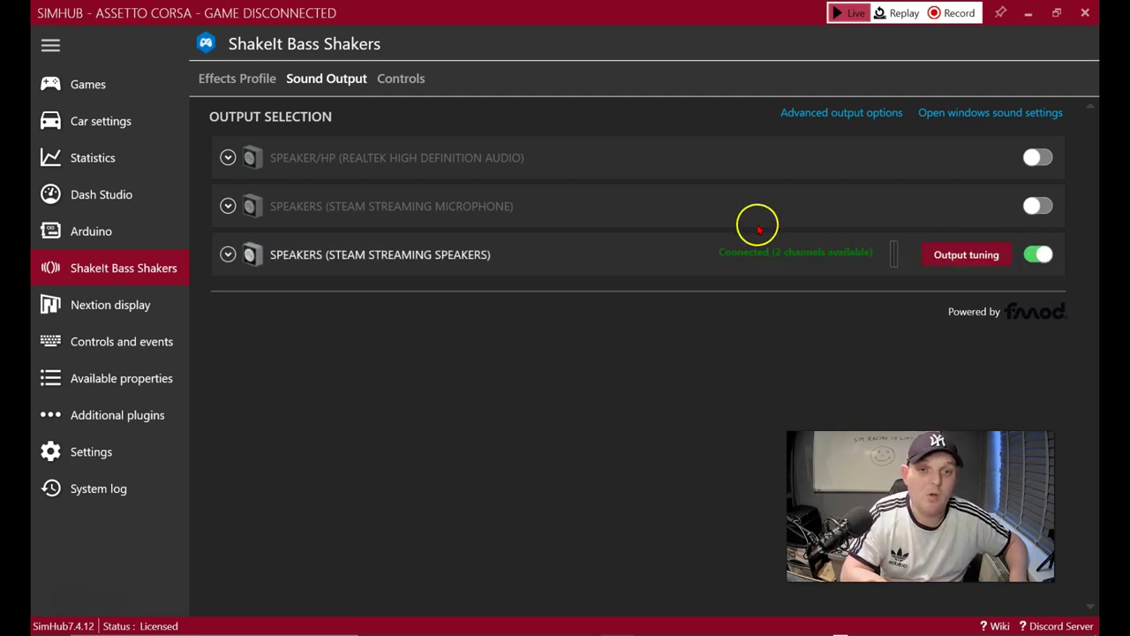
{"action": "left_click", "coordinate": [228, 254]}
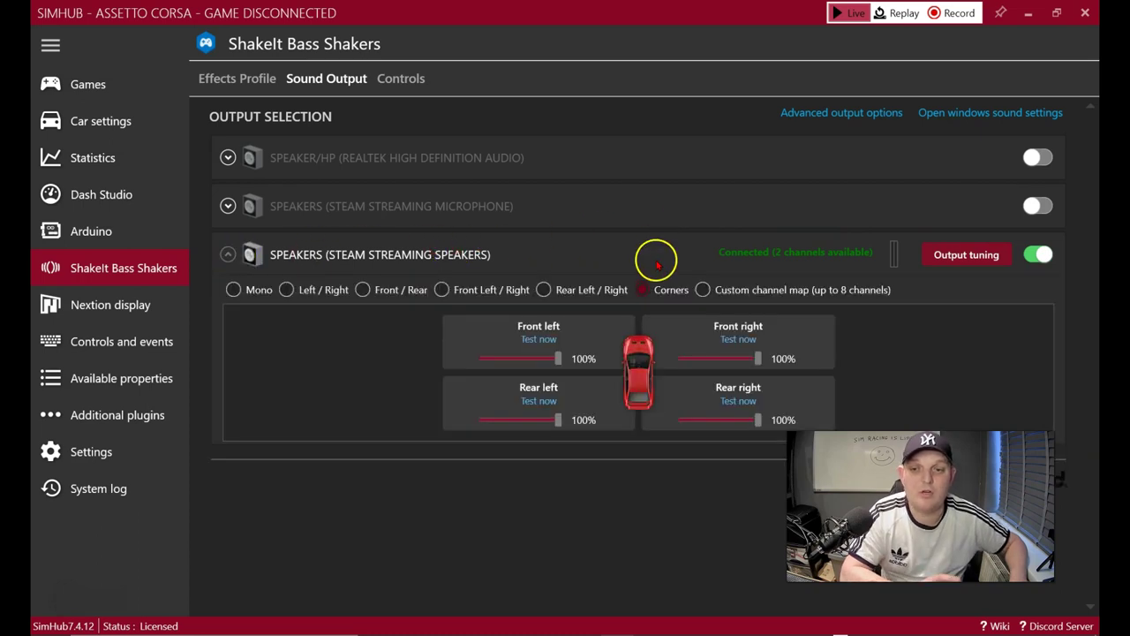
Try the Front / Rear layout for the Steam Streaming Speakers output and test its front and rear channels.
{"action": "left_click", "coordinate": [285, 290]}
{"action": "left_click", "coordinate": [363, 292]}
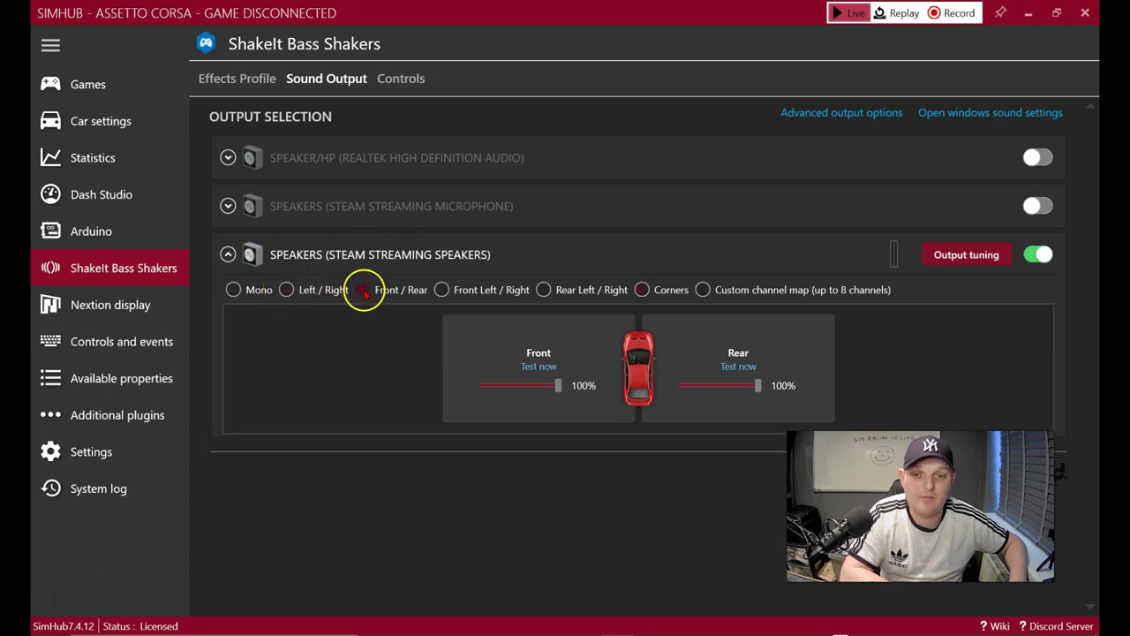
{"action": "left_click", "coordinate": [533, 368]}
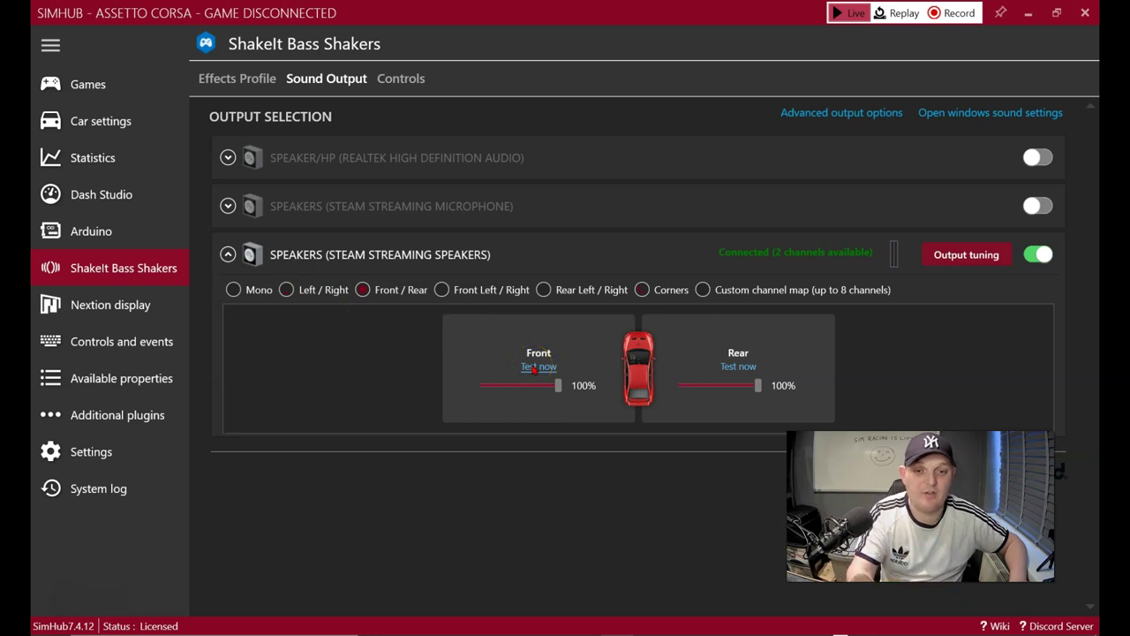
{"action": "left_click", "coordinate": [737, 367]}
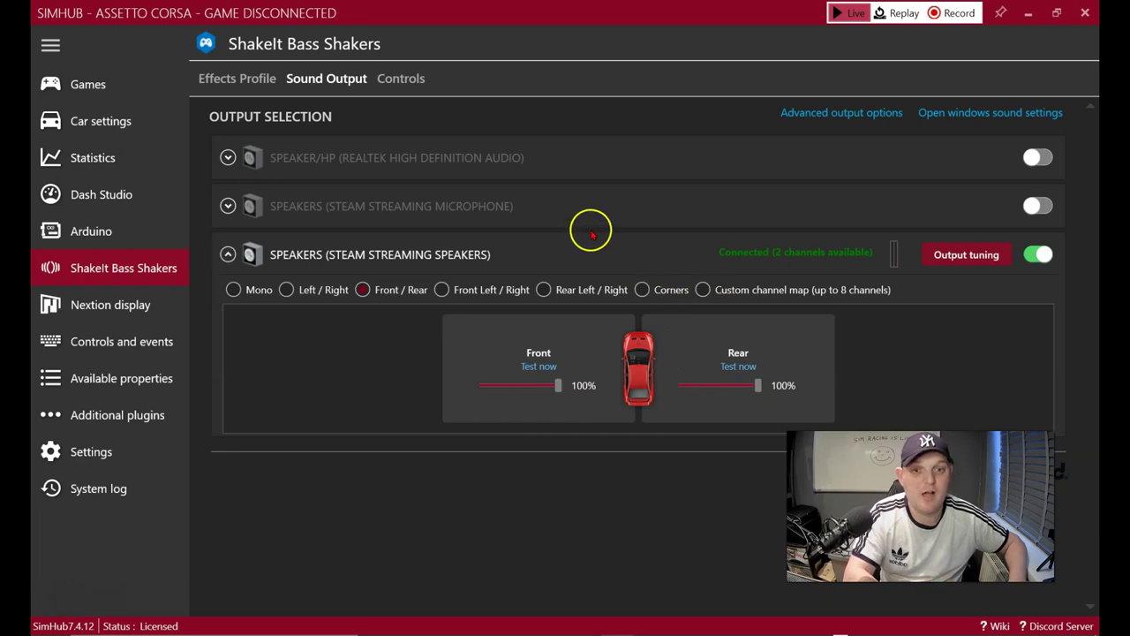
Switch the output to a custom channel map and turn off channels 3 and 4 for ABS Active, Acceleration G-Force and Custom Effect.
{"action": "left_click", "coordinate": [703, 293]}
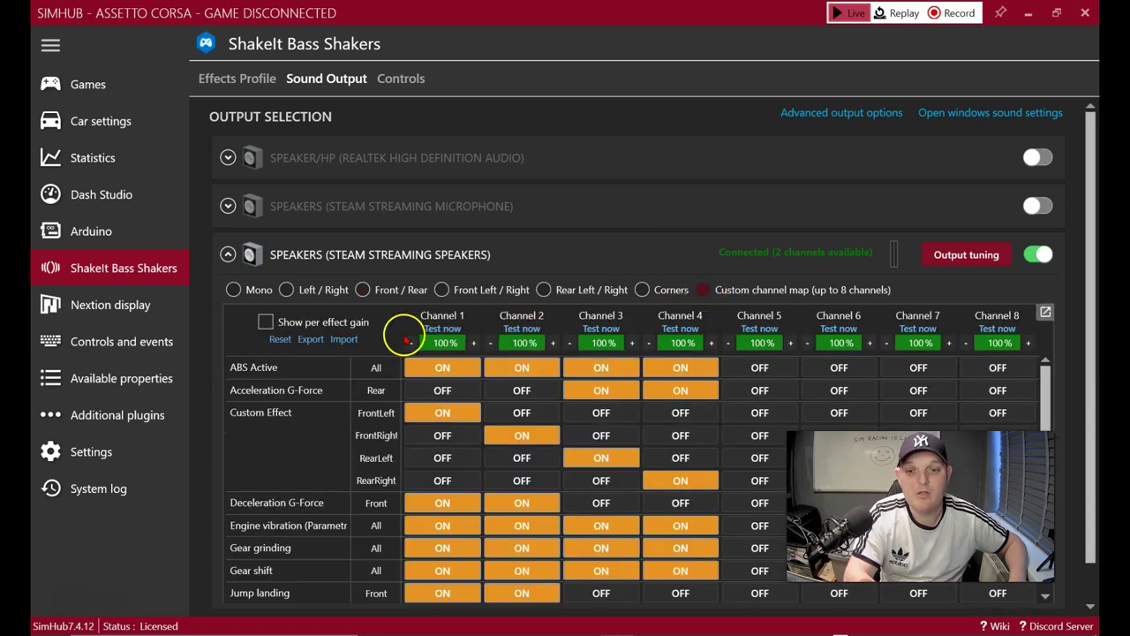
{"action": "scroll", "coordinate": [598, 344], "scroll_direction": "down", "scroll_amount": 1}
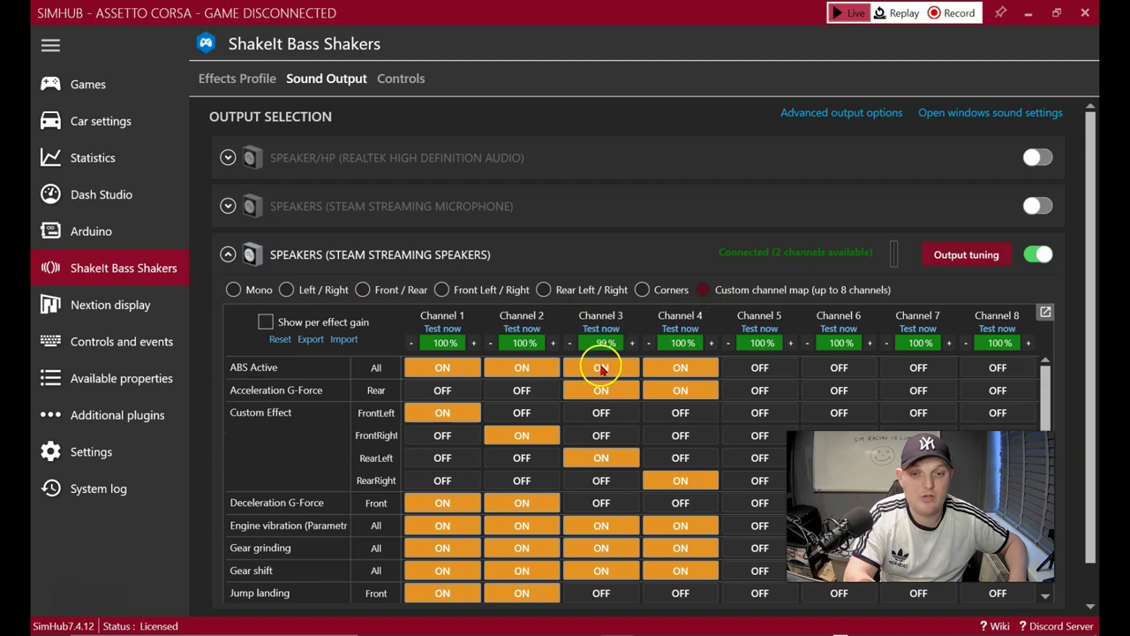
{"action": "left_click", "coordinate": [600, 366]}
{"action": "left_click", "coordinate": [675, 369]}
{"action": "left_click", "coordinate": [603, 389]}
{"action": "left_click", "coordinate": [675, 390]}
{"action": "left_click", "coordinate": [609, 457]}
{"action": "left_click", "coordinate": [658, 480]}
Turn off channels 3 and 4 for Engine vibration, Gear grinding, Gear shift and the rear Jump landing effect.
{"action": "scroll", "coordinate": [653, 488], "scroll_direction": "down", "scroll_amount": 2}
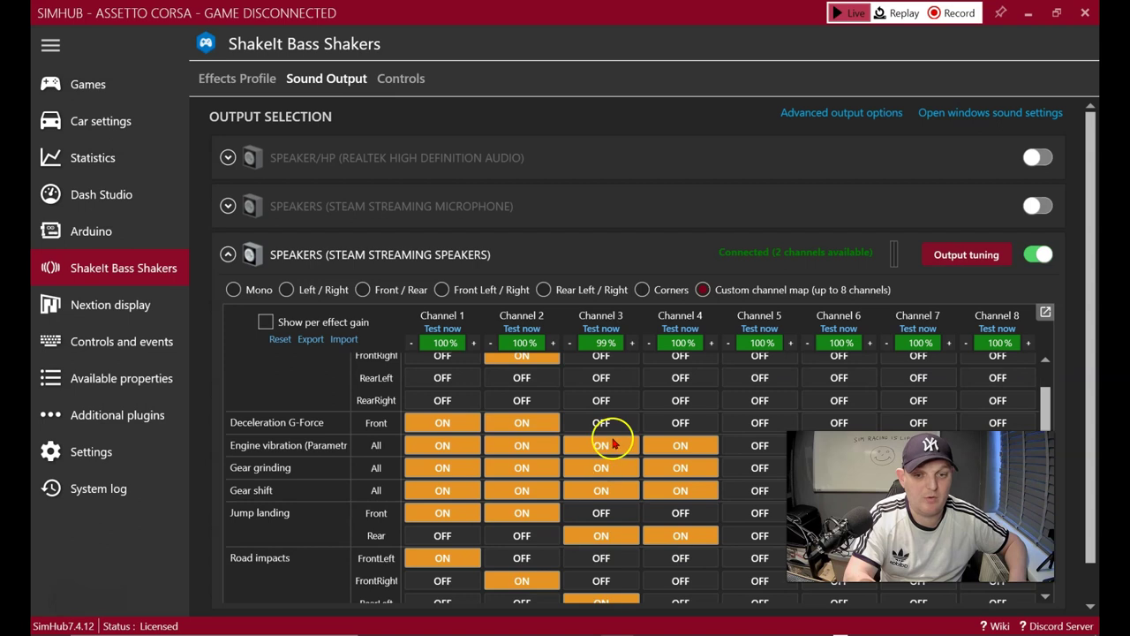
{"action": "left_click", "coordinate": [605, 446]}
{"action": "left_click", "coordinate": [654, 446]}
{"action": "left_click", "coordinate": [609, 468]}
{"action": "left_click", "coordinate": [671, 468]}
{"action": "left_click", "coordinate": [605, 490]}
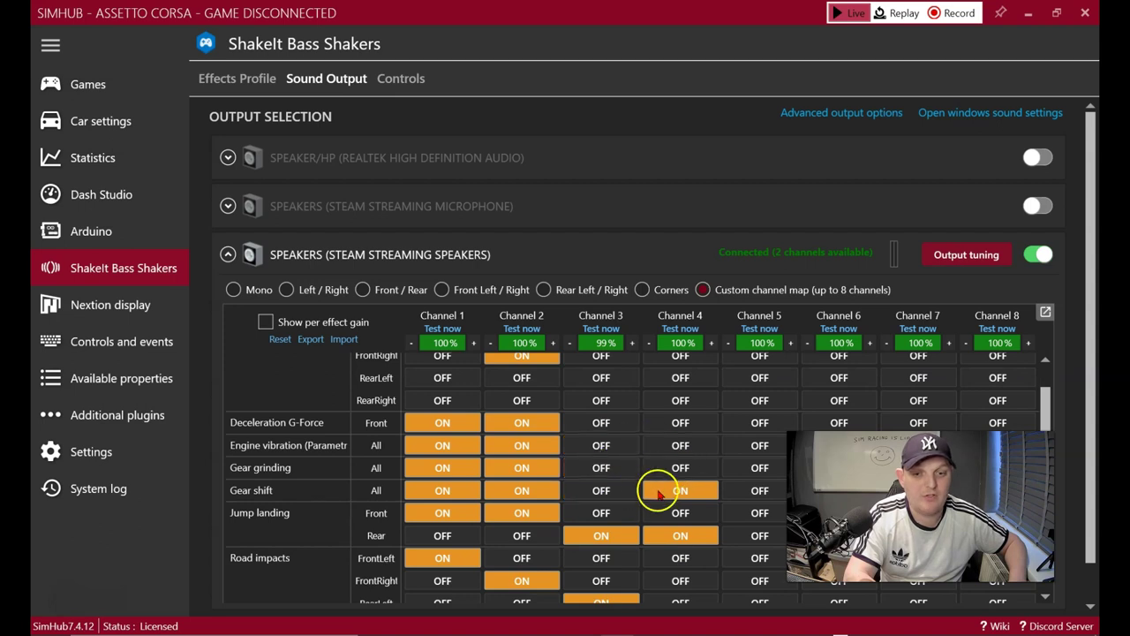
{"action": "left_click", "coordinate": [675, 490]}
{"action": "left_click", "coordinate": [603, 535]}
{"action": "left_click", "coordinate": [645, 535]}
Turn off the rear-left and rear-right assignments on channels 3 and 4 for Road impacts, Road rumble and Road vibration.
{"action": "scroll", "coordinate": [609, 484], "scroll_direction": "down", "scroll_amount": 3}
{"action": "left_click", "coordinate": [606, 483]}
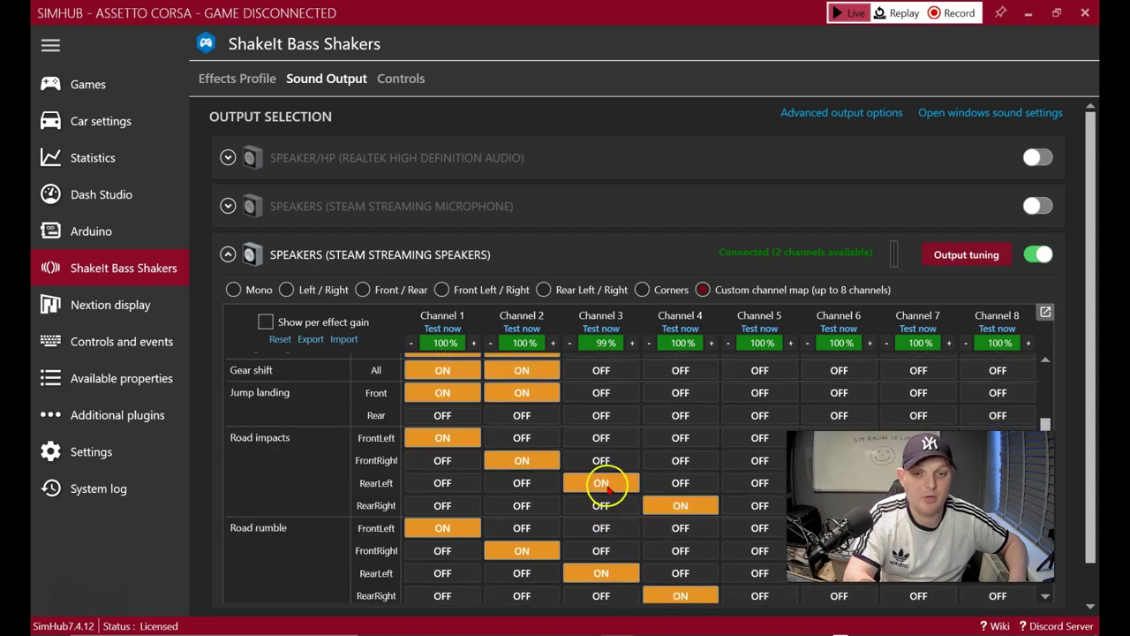
{"action": "left_click", "coordinate": [667, 504]}
{"action": "left_click", "coordinate": [601, 573]}
{"action": "left_click", "coordinate": [660, 595]}
{"action": "scroll", "coordinate": [613, 494], "scroll_direction": "down", "scroll_amount": 5}
{"action": "left_click", "coordinate": [603, 461]}
{"action": "left_click", "coordinate": [650, 482]}
Turn off channels 3 and 4 for RPMS, Simulated road texture, Speed and Speed with curving.
{"action": "left_click", "coordinate": [607, 505]}
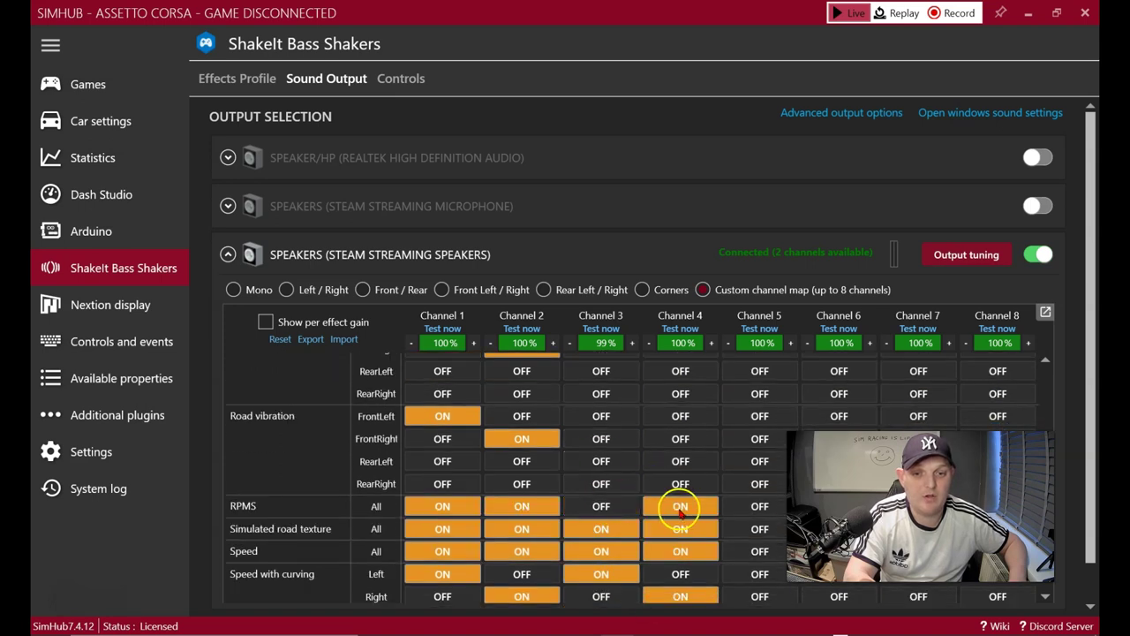
{"action": "left_click", "coordinate": [673, 505]}
{"action": "left_click", "coordinate": [618, 528]}
{"action": "left_click", "coordinate": [649, 530]}
{"action": "left_click", "coordinate": [606, 550]}
{"action": "left_click", "coordinate": [651, 546]}
{"action": "left_click", "coordinate": [606, 575]}
{"action": "left_click", "coordinate": [676, 594]}
Turn off channels 3 and 4 for TC Active, Wheels lock and Wheels slip.
{"action": "scroll", "coordinate": [621, 497], "scroll_direction": "down", "scroll_amount": 3}
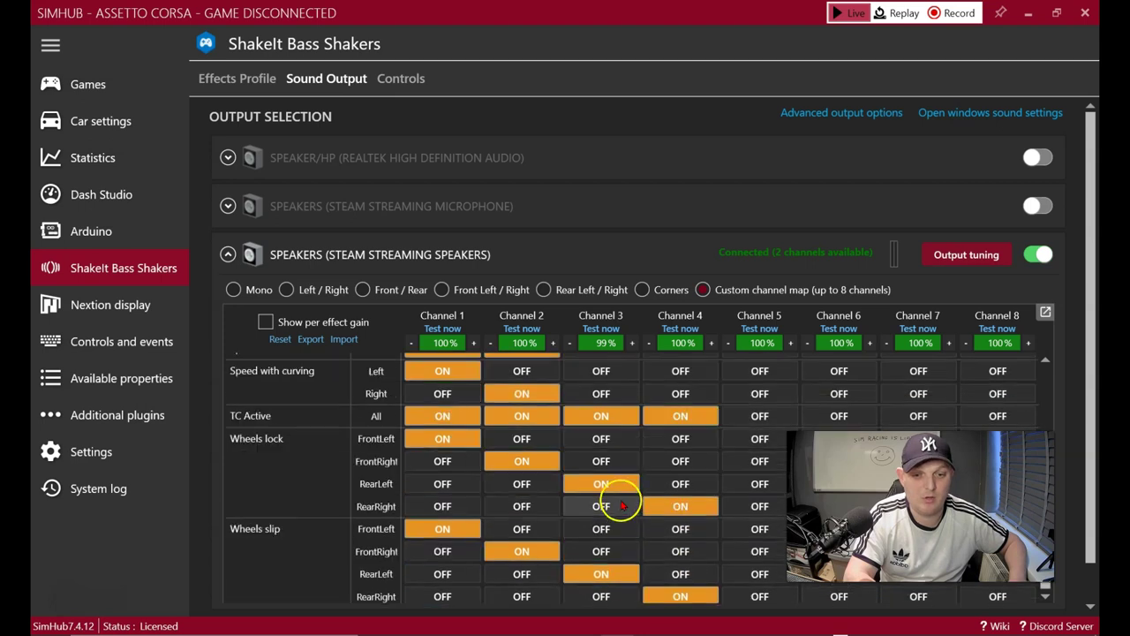
{"action": "left_click", "coordinate": [654, 422]}
{"action": "left_click", "coordinate": [608, 417]}
{"action": "left_click", "coordinate": [605, 482]}
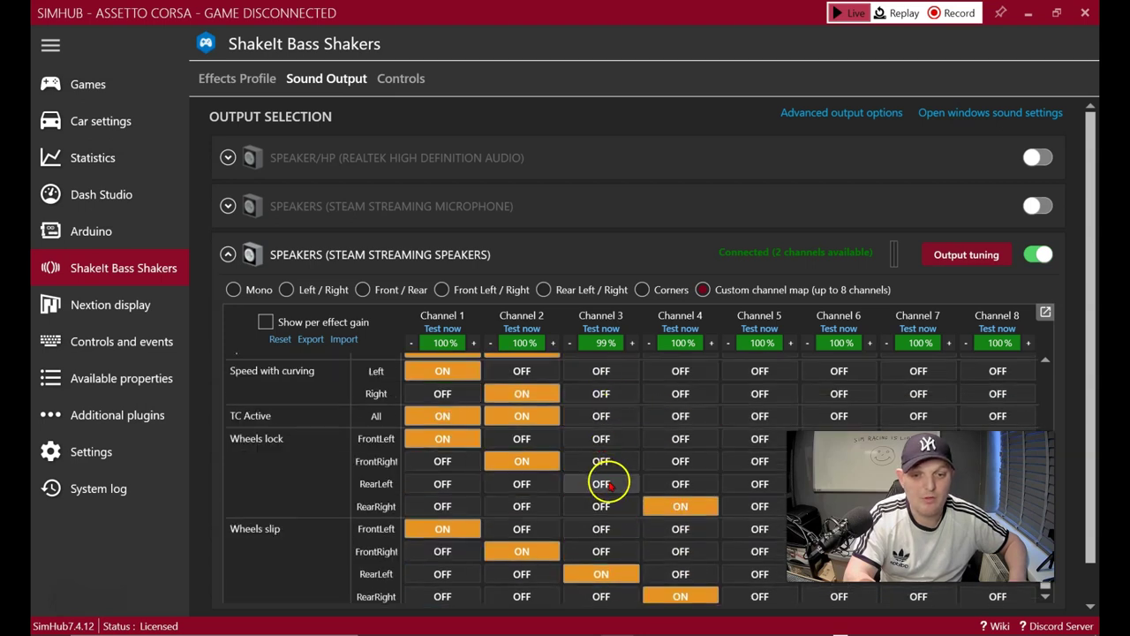
{"action": "left_click", "coordinate": [652, 506]}
{"action": "left_click", "coordinate": [622, 573]}
{"action": "left_click", "coordinate": [654, 587]}
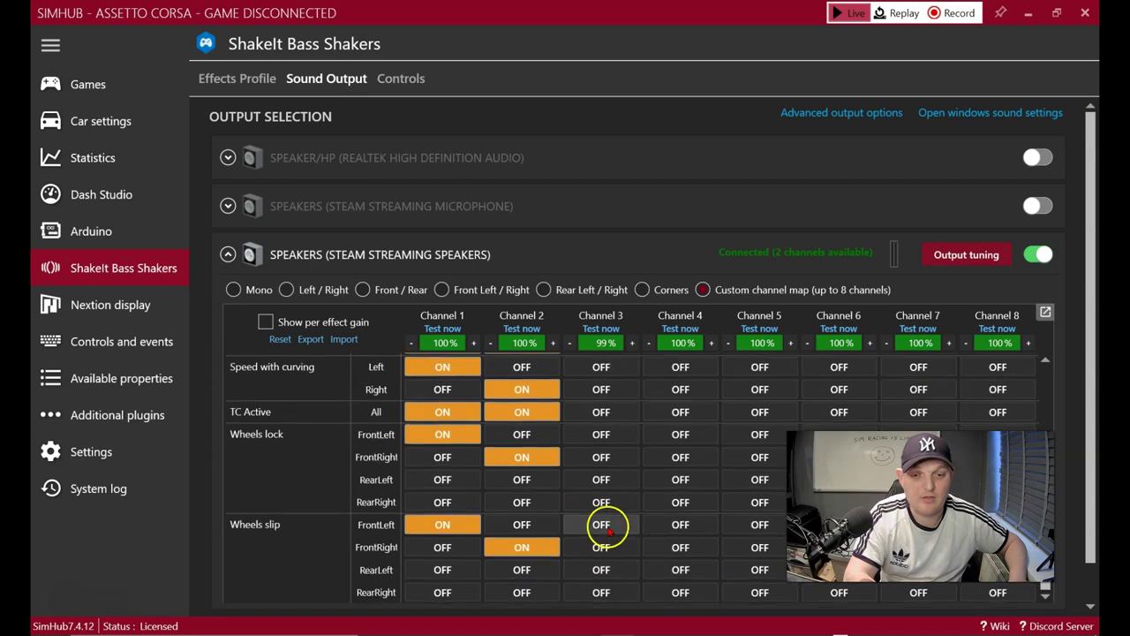
Review the effects' channel assignments and show the per-effect gain in the custom channel map.
{"action": "scroll", "coordinate": [439, 518], "scroll_direction": "up", "scroll_amount": 1}
{"action": "scroll", "coordinate": [348, 466], "scroll_direction": "up", "scroll_amount": 4}
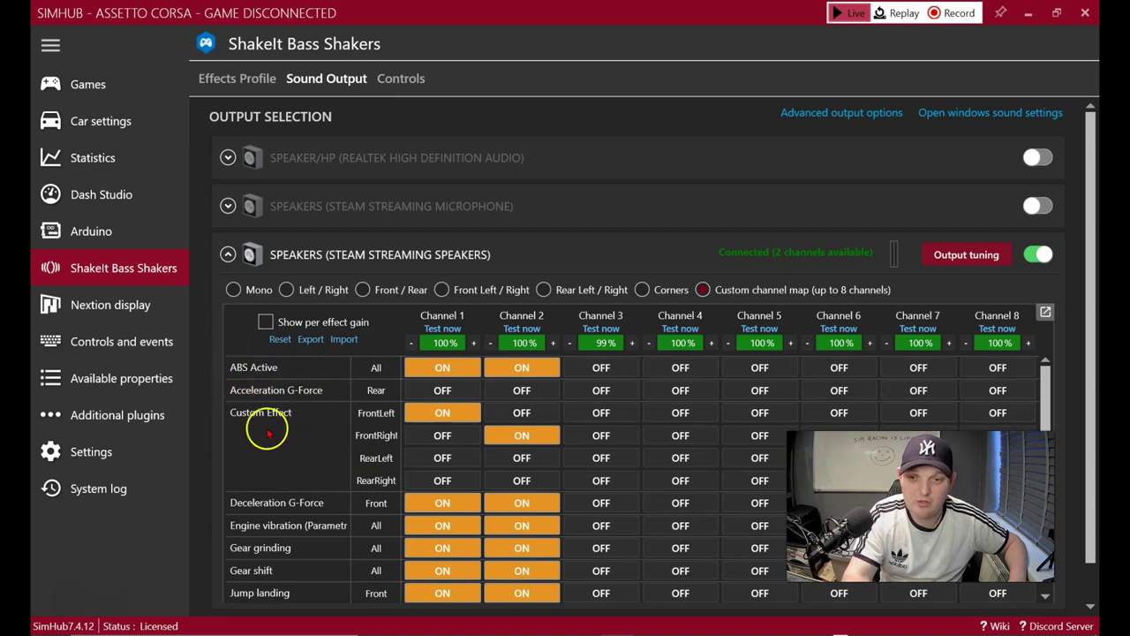
{"action": "scroll", "coordinate": [295, 513], "scroll_direction": "down", "scroll_amount": 1}
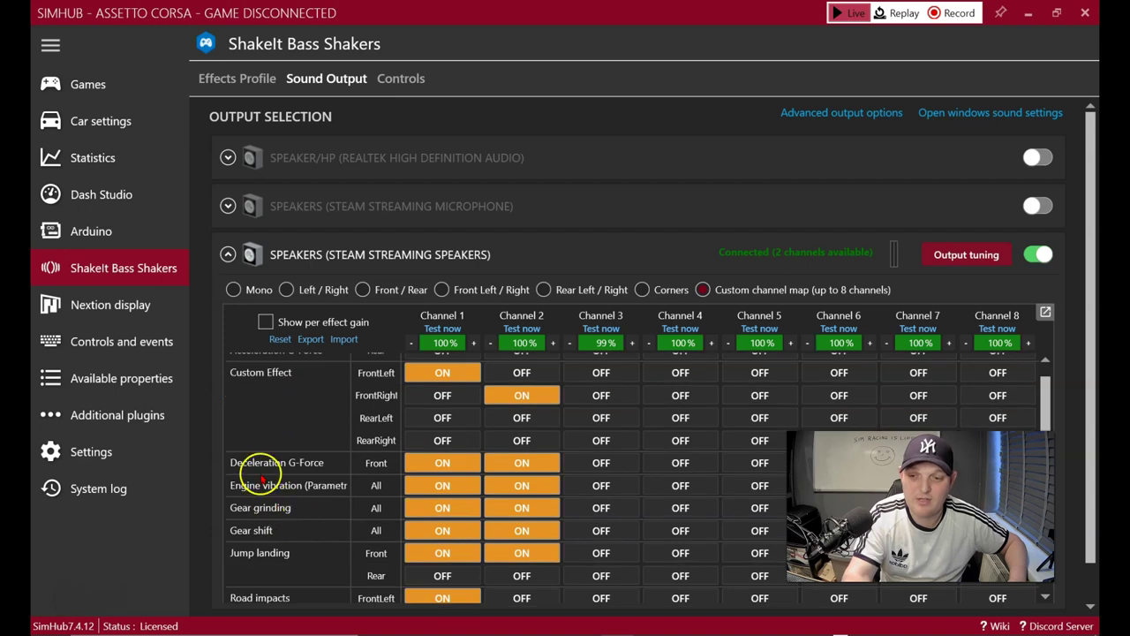
{"action": "scroll", "coordinate": [272, 470], "scroll_direction": "down", "scroll_amount": 1}
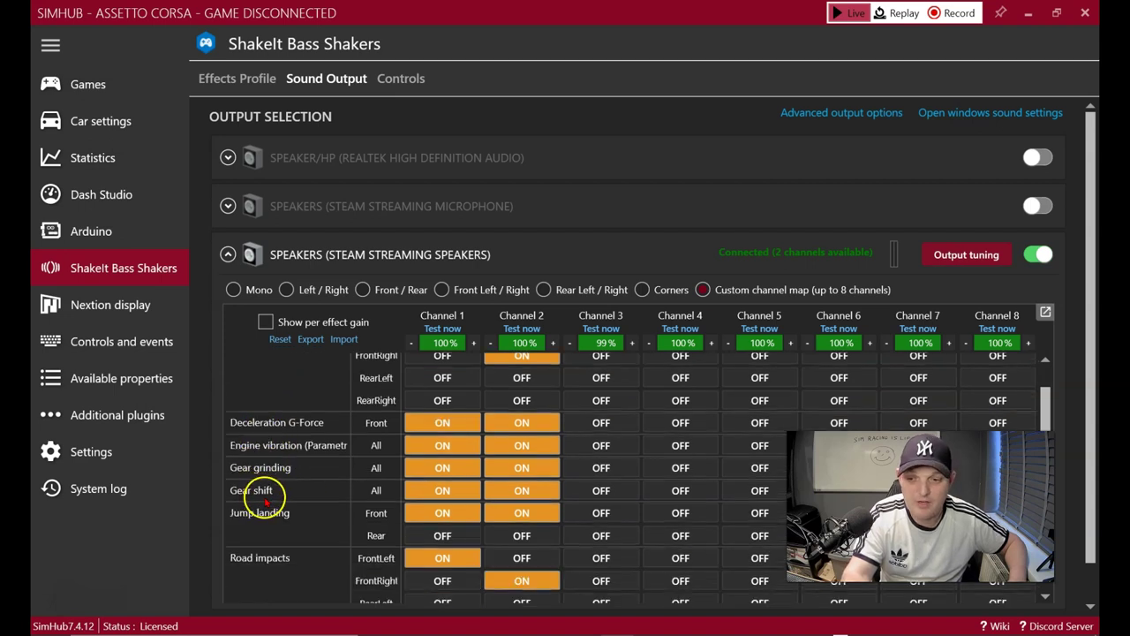
{"action": "scroll", "coordinate": [284, 463], "scroll_direction": "down", "scroll_amount": 1}
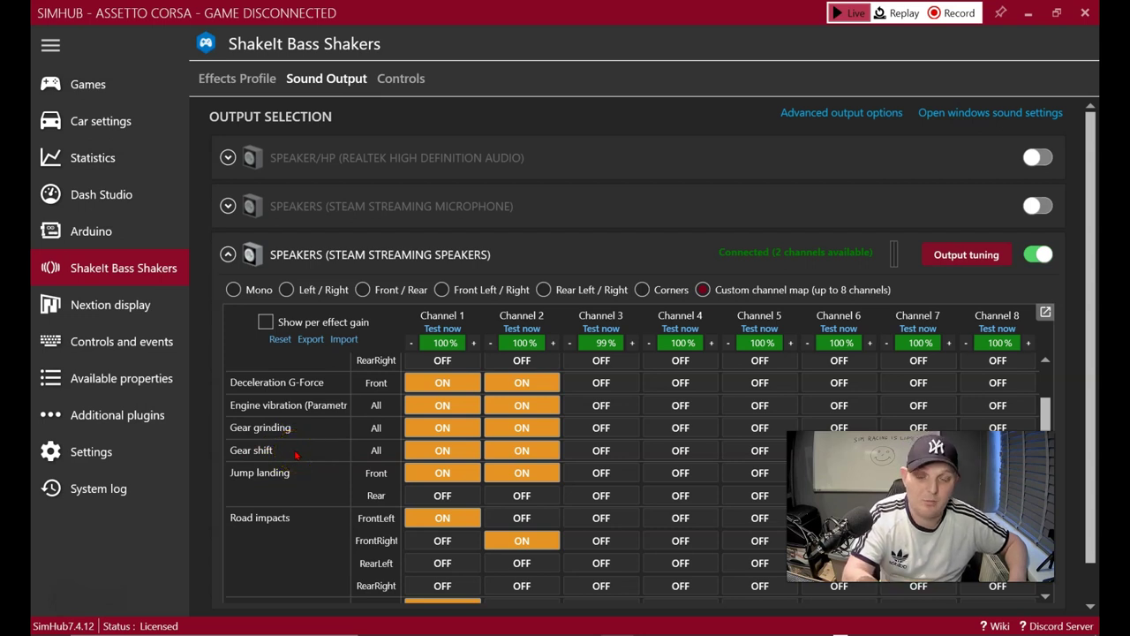
{"action": "scroll", "coordinate": [297, 455], "scroll_direction": "down", "scroll_amount": 3}
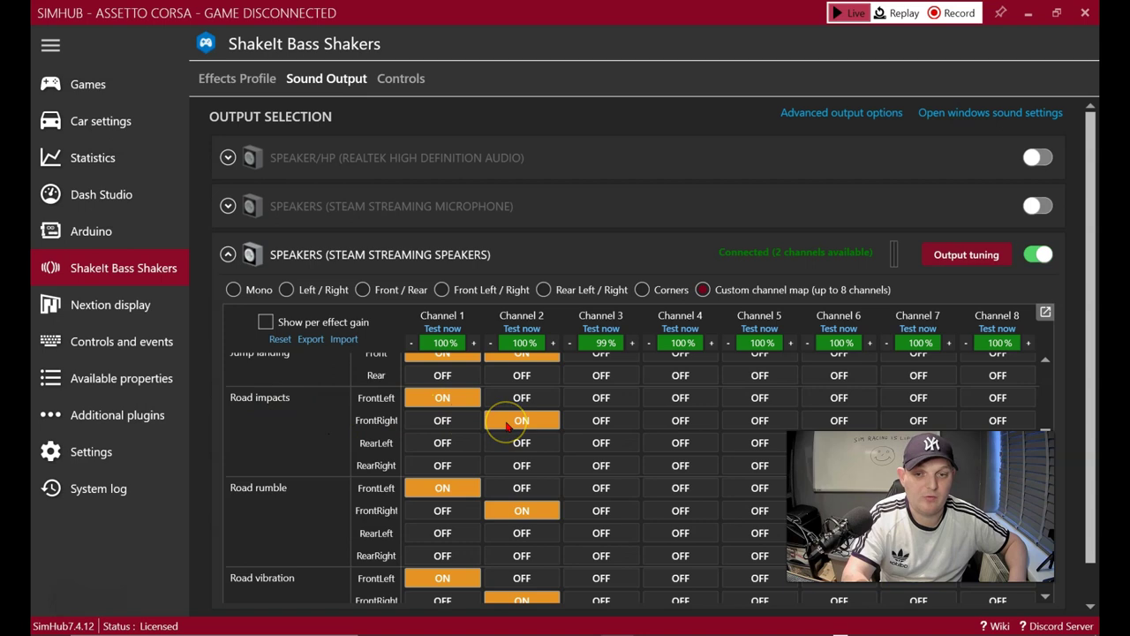
{"action": "left_click", "coordinate": [264, 322]}
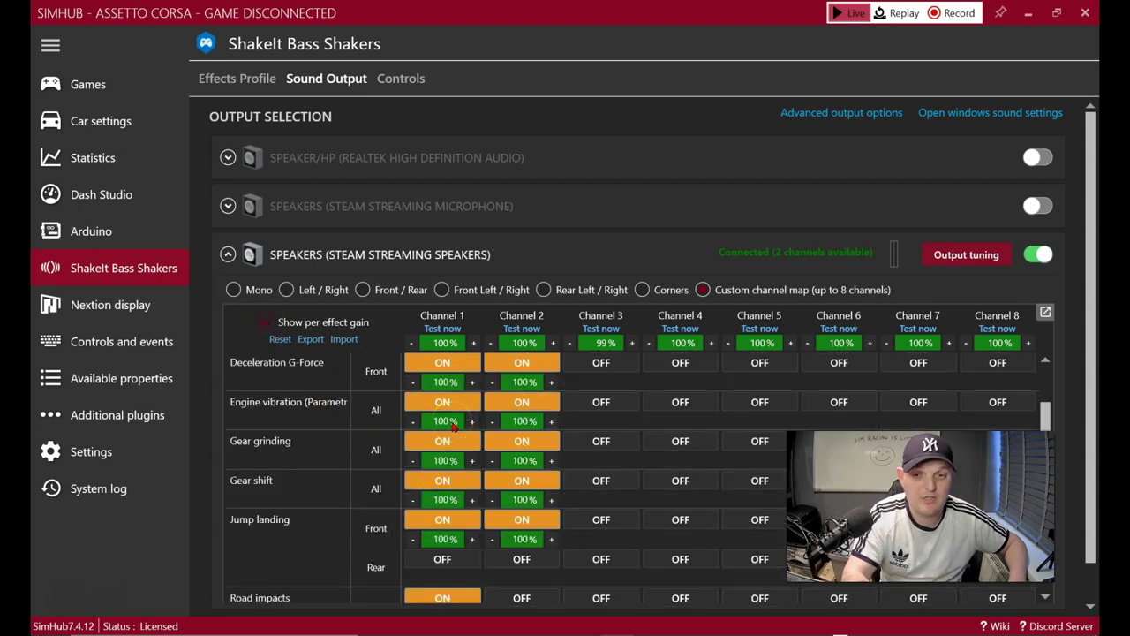
{"action": "scroll", "coordinate": [366, 450], "scroll_direction": "up", "scroll_amount": 2}
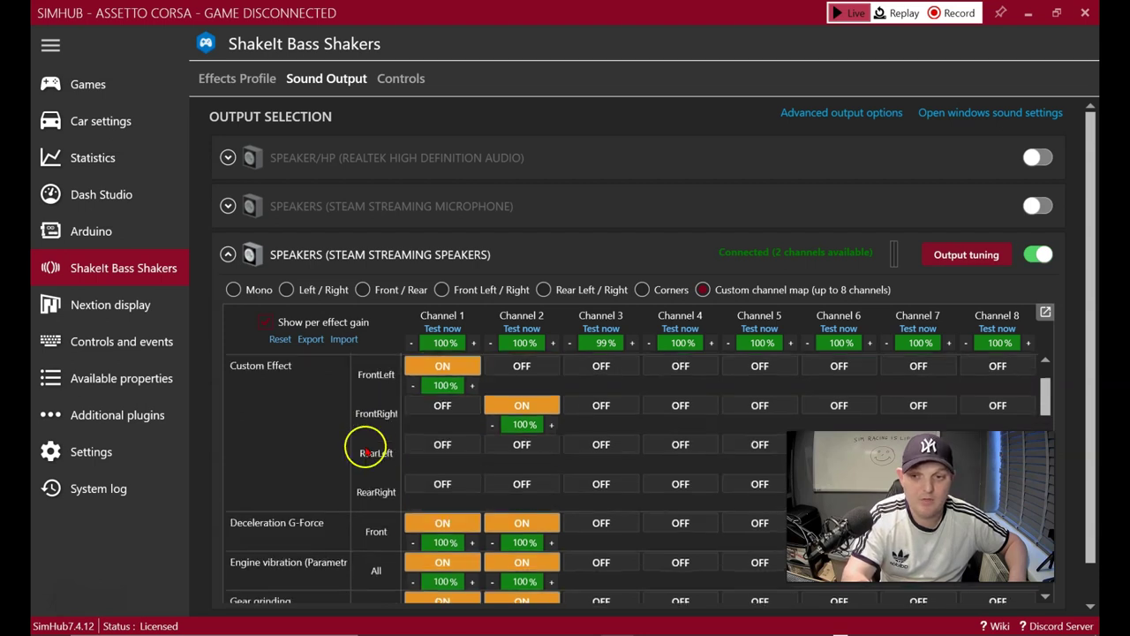
{"action": "scroll", "coordinate": [367, 452], "scroll_direction": "up", "scroll_amount": 2}
{"action": "scroll", "coordinate": [300, 474], "scroll_direction": "down", "scroll_amount": 2}
{"action": "scroll", "coordinate": [325, 473], "scroll_direction": "down", "scroll_amount": 2}
{"action": "scroll", "coordinate": [323, 466], "scroll_direction": "up", "scroll_amount": 4}
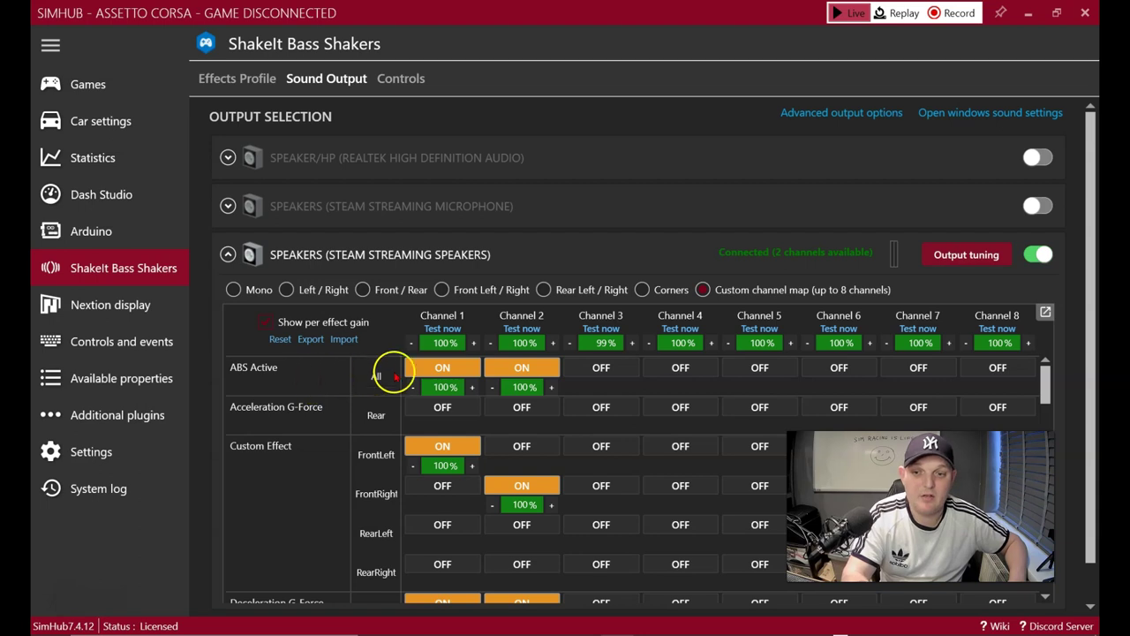
Test the output of channel 1 and channel 2.
{"action": "left_click", "coordinate": [446, 329]}
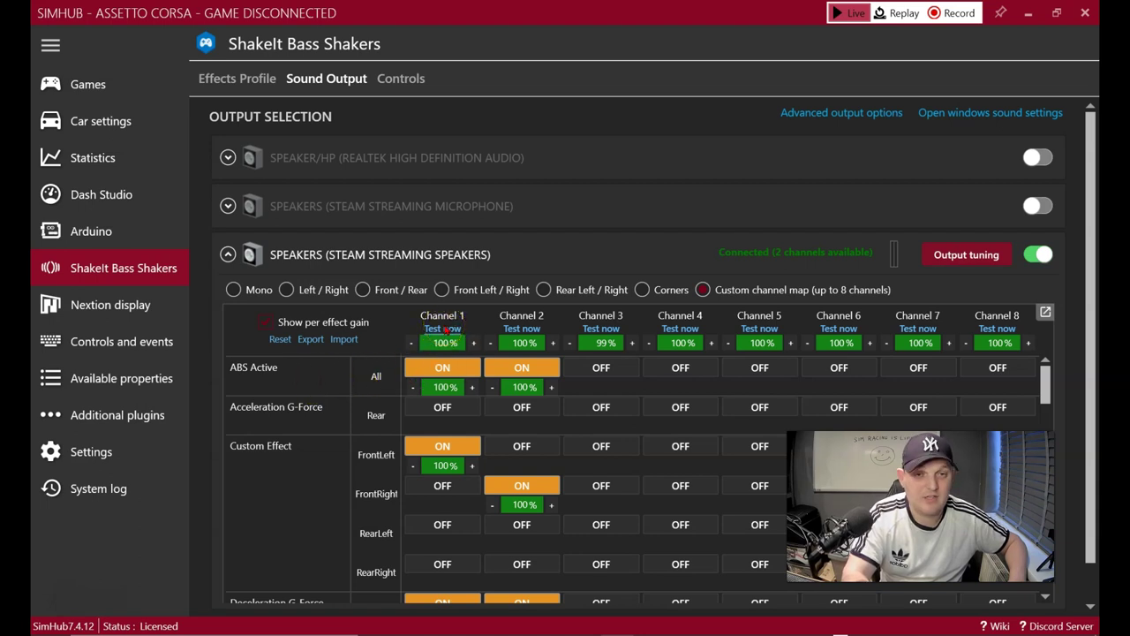
{"action": "left_click", "coordinate": [455, 329]}
{"action": "left_click", "coordinate": [521, 328]}
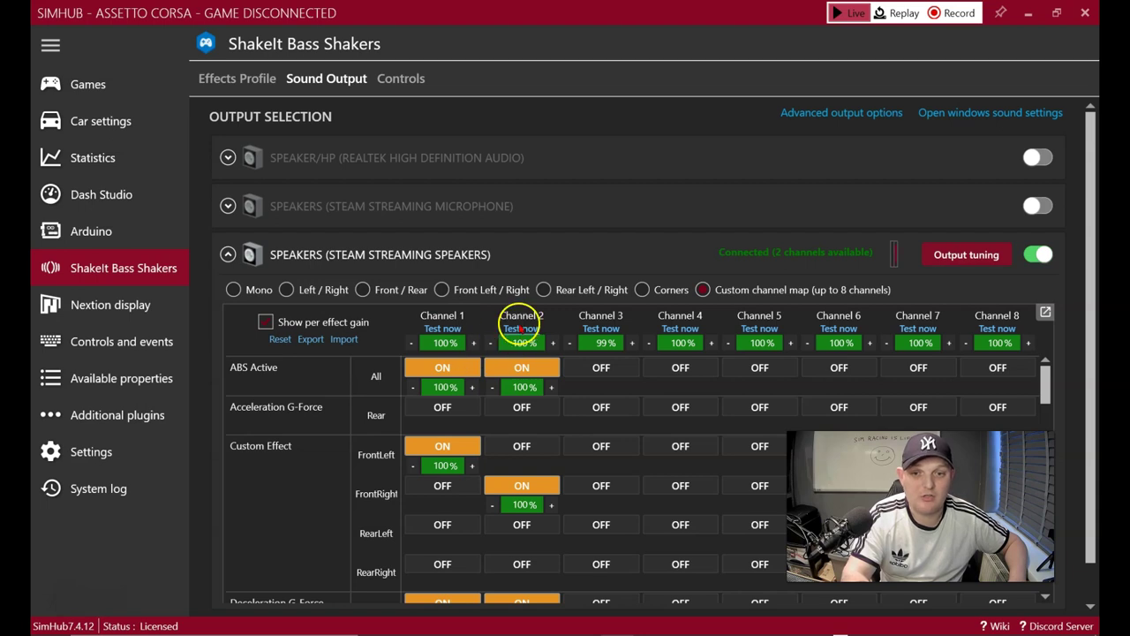
Assign the ABS Active effect to channel 1 only by turning it off for channel 2.
{"action": "left_click", "coordinate": [502, 375]}
{"action": "left_click", "coordinate": [503, 373]}
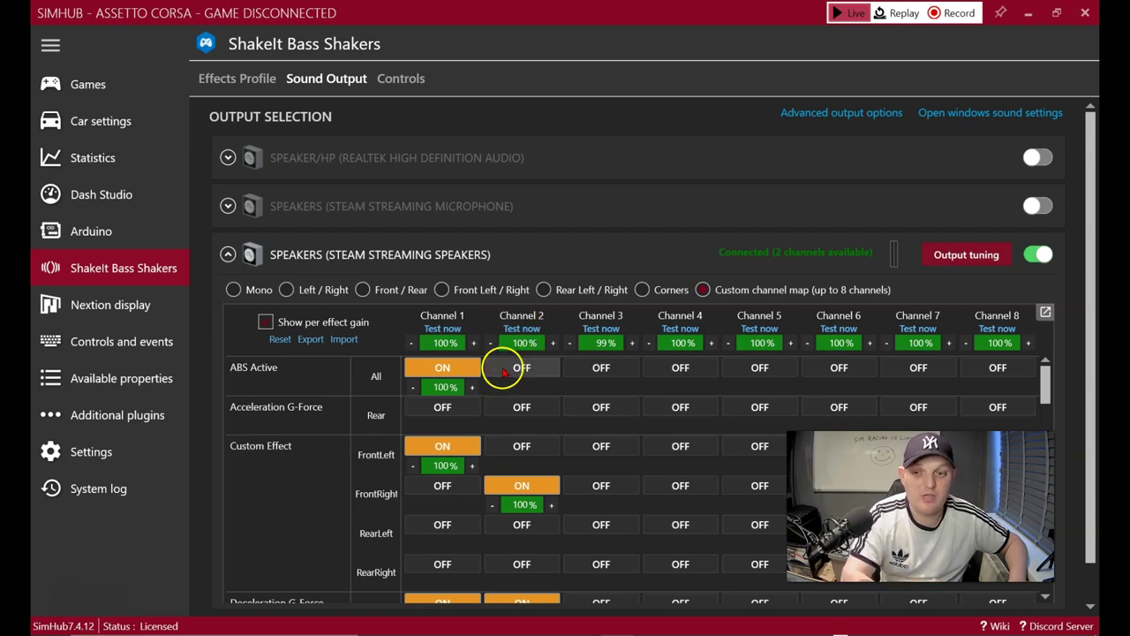
{"action": "left_click", "coordinate": [444, 374]}
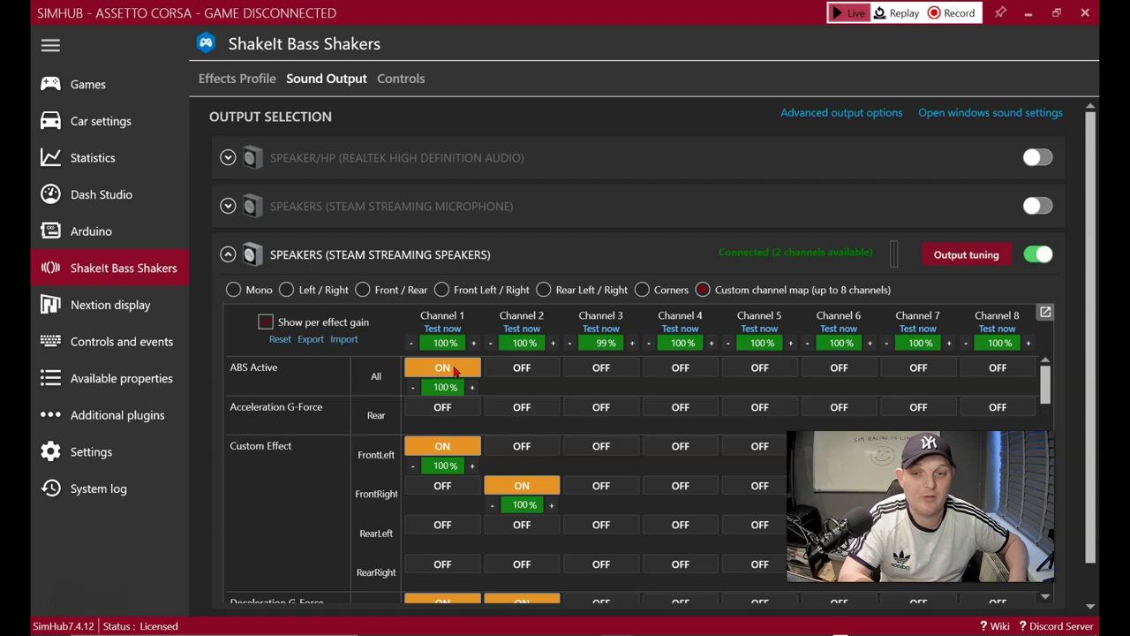
{"action": "left_click", "coordinate": [421, 371]}
{"action": "left_click", "coordinate": [425, 369]}
{"action": "left_click", "coordinate": [444, 361]}
{"action": "left_click", "coordinate": [446, 369]}
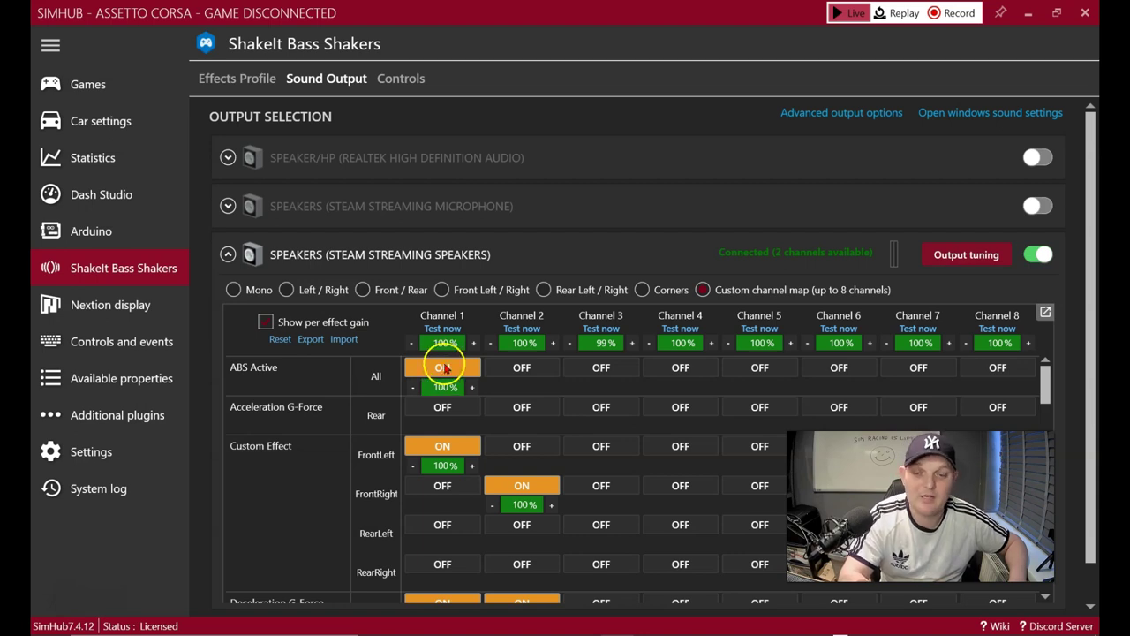
Lower the ABS Active gain on channel 1 to 82%, and switch the effect on channel 2 on and back off.
{"action": "left_click", "coordinate": [436, 367]}
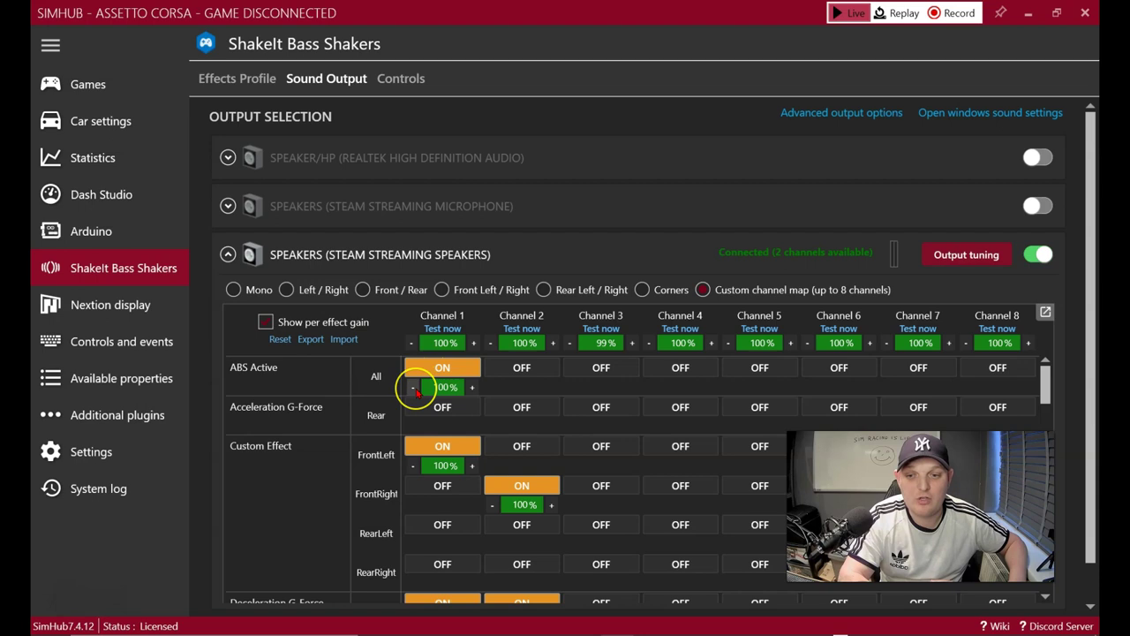
{"action": "double_click", "coordinate": [412, 387]}
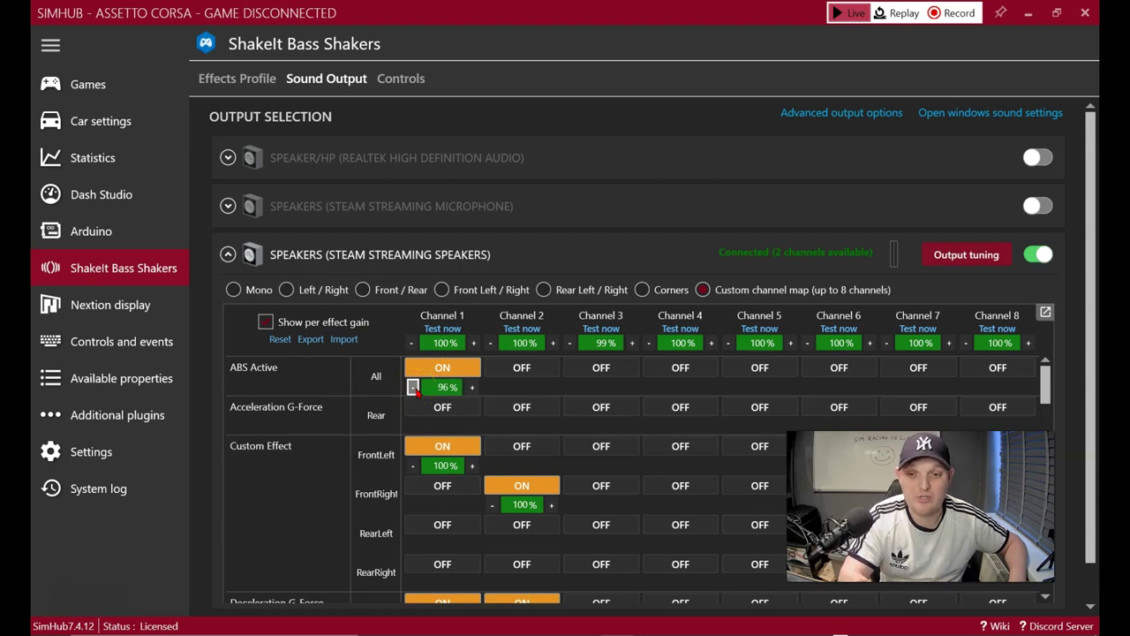
{"action": "double_click", "coordinate": [412, 387]}
{"action": "double_click", "coordinate": [413, 387]}
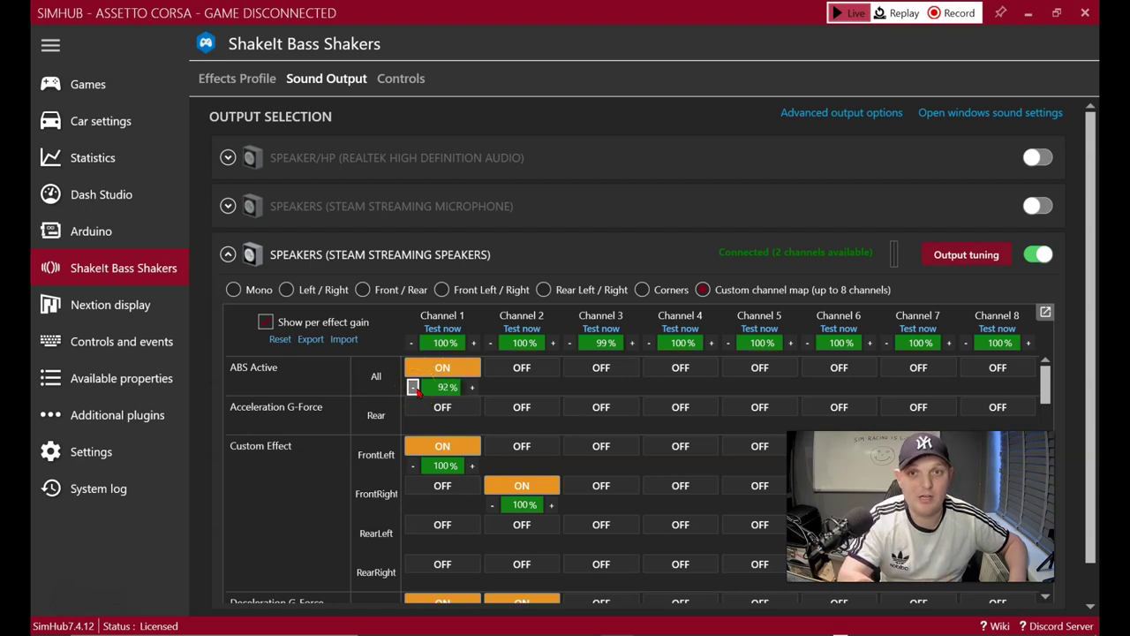
{"action": "double_click", "coordinate": [413, 386]}
{"action": "double_click", "coordinate": [413, 387]}
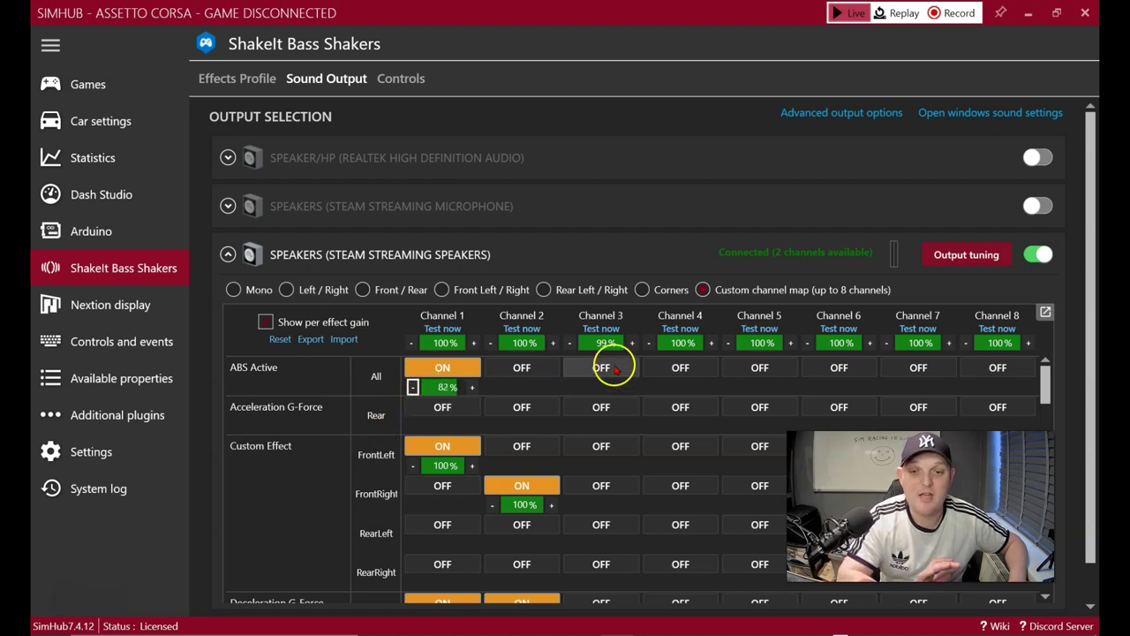
{"action": "left_click", "coordinate": [504, 371]}
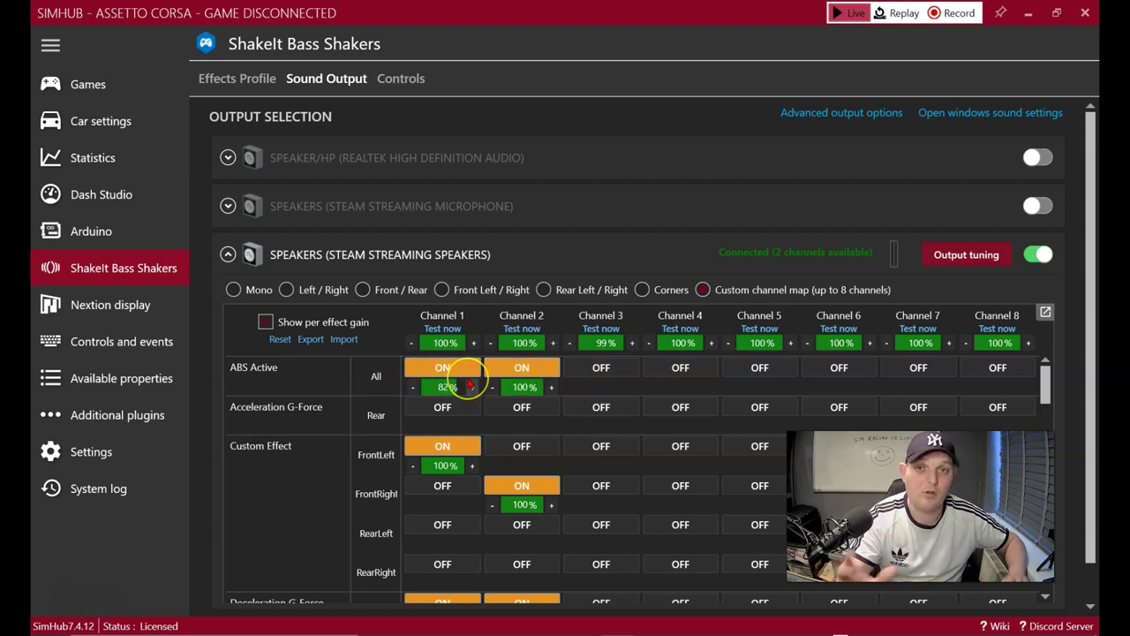
{"action": "left_click", "coordinate": [519, 379]}
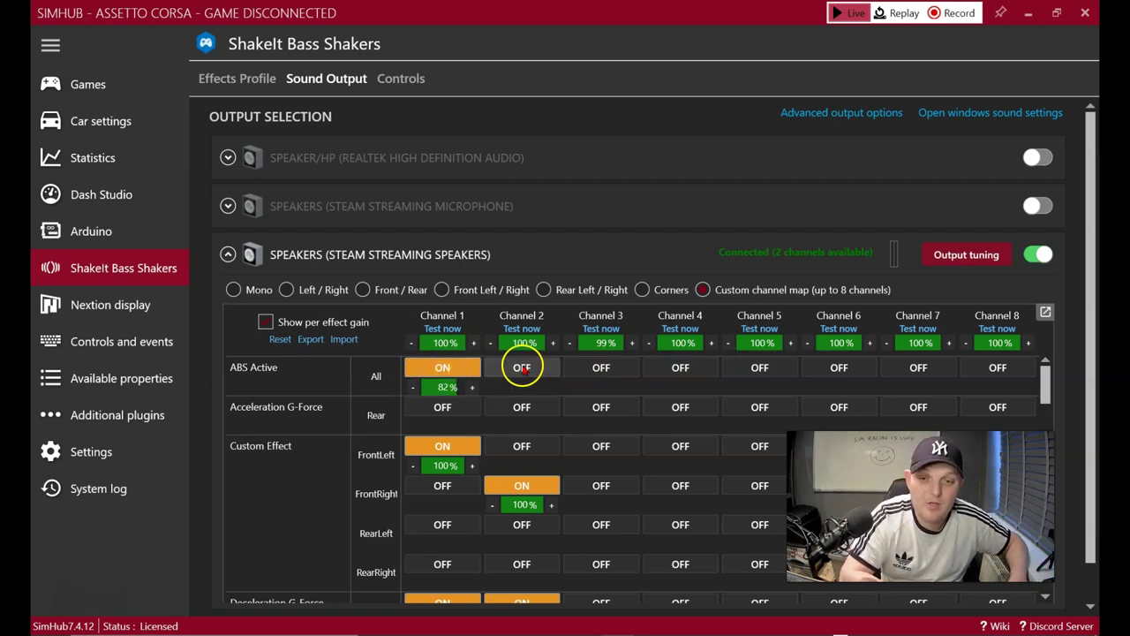
Turn off the Custom Effect for FrontLeft on channel 1 and for FrontRight on channel 2.
{"action": "left_click", "coordinate": [503, 455]}
{"action": "scroll", "coordinate": [291, 424], "scroll_direction": "down", "scroll_amount": 1}
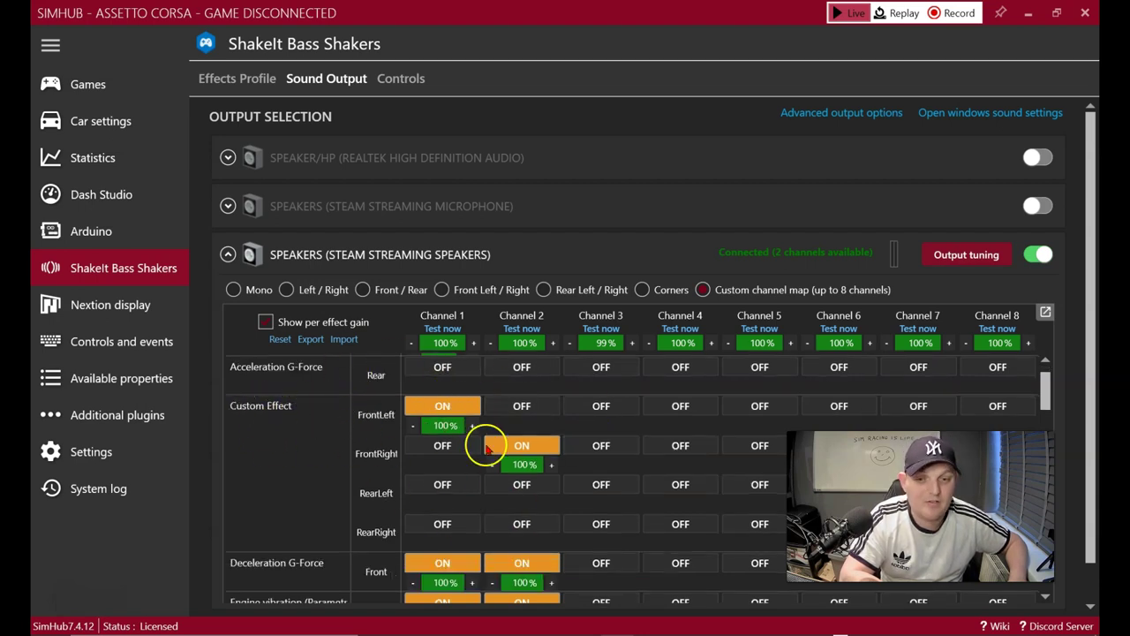
{"action": "left_click", "coordinate": [441, 406]}
{"action": "left_click", "coordinate": [517, 443]}
Turn off the front Deceleration G-Force effect on channels 1 and 2.
{"action": "scroll", "coordinate": [279, 429], "scroll_direction": "down", "scroll_amount": 2}
{"action": "scroll", "coordinate": [280, 428], "scroll_direction": "down", "scroll_amount": 2}
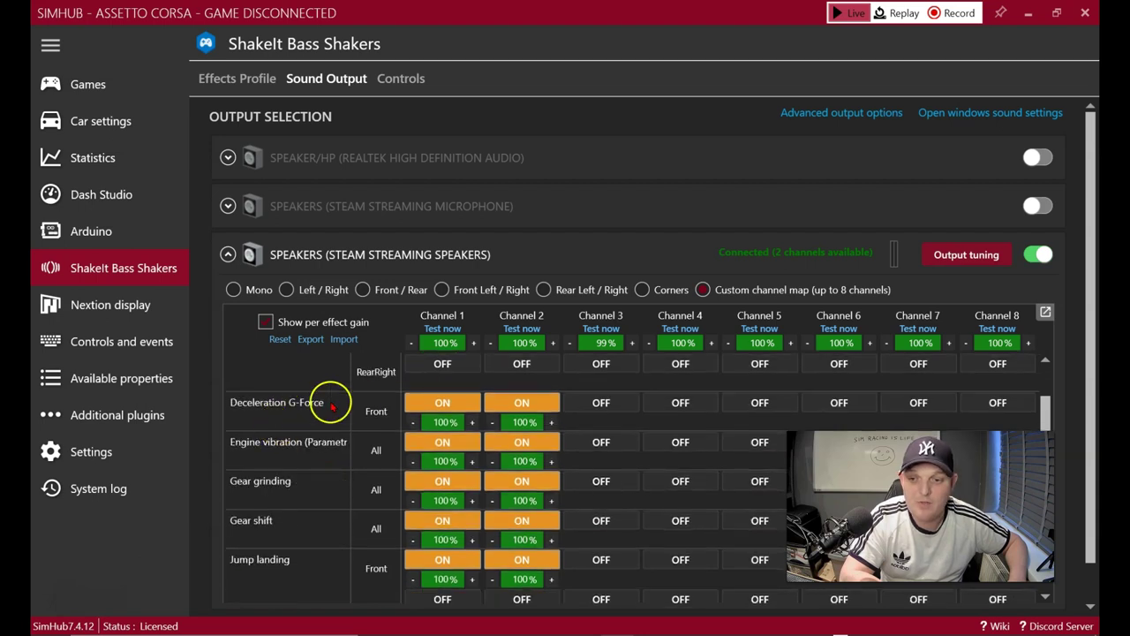
{"action": "left_click", "coordinate": [475, 403]}
{"action": "left_click", "coordinate": [521, 404]}
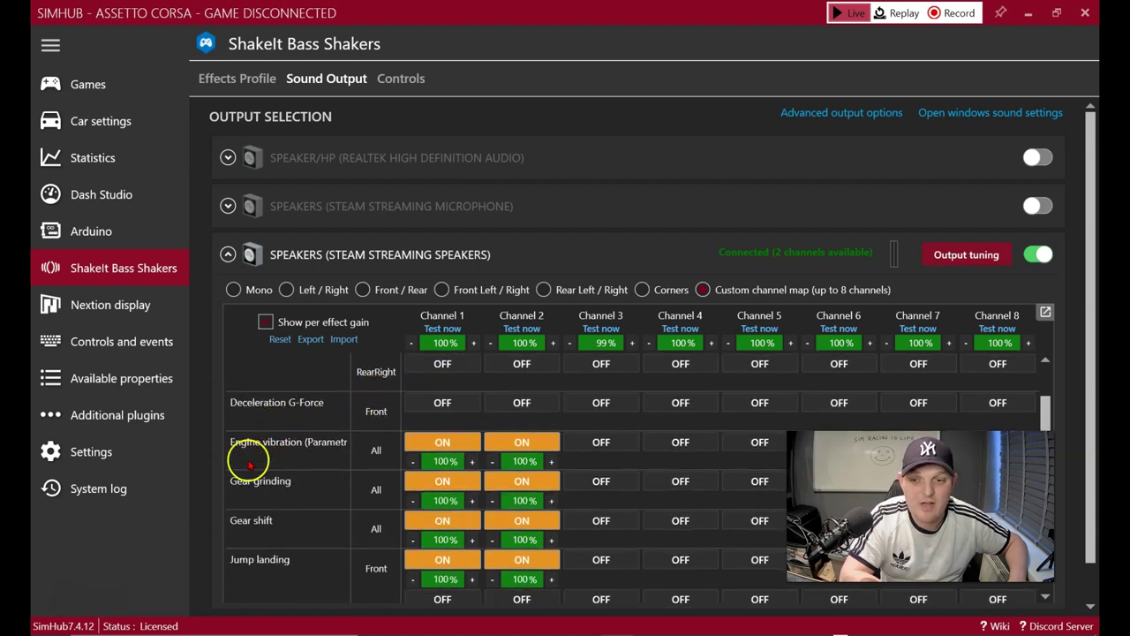
Set the Engine vibration gain on channel 2 to 20%.
{"action": "left_click", "coordinate": [525, 463]}
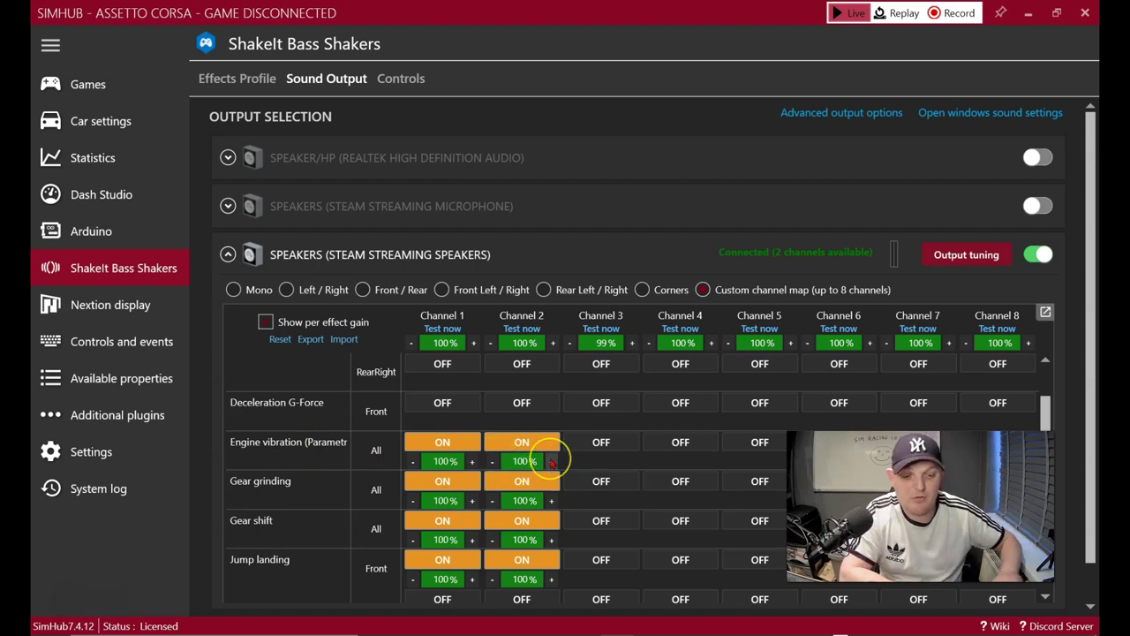
{"action": "type", "text": "2"}
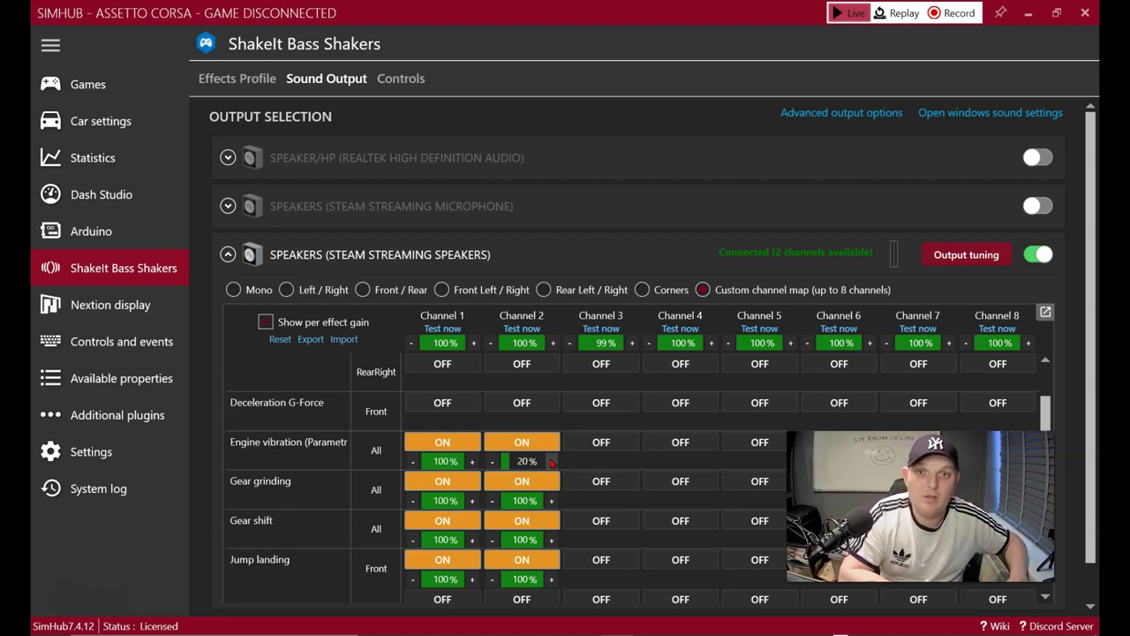
{"action": "left_click", "coordinate": [487, 469]}
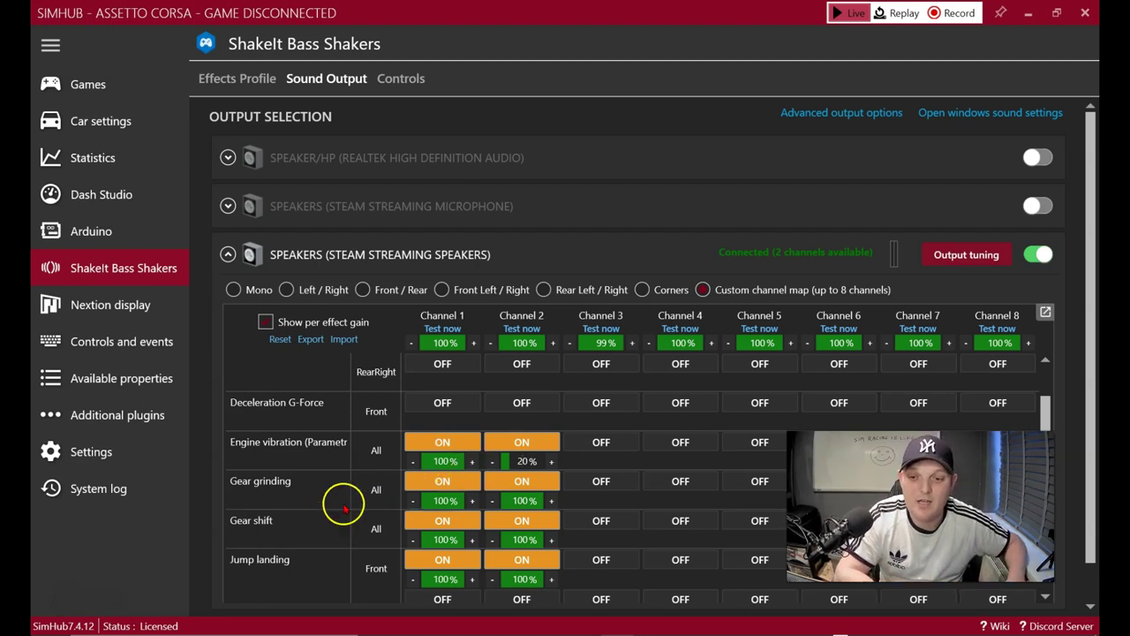
Turn off the Gear grinding effect on channels 1 and 2.
{"action": "scroll", "coordinate": [398, 496], "scroll_direction": "down", "scroll_amount": 1}
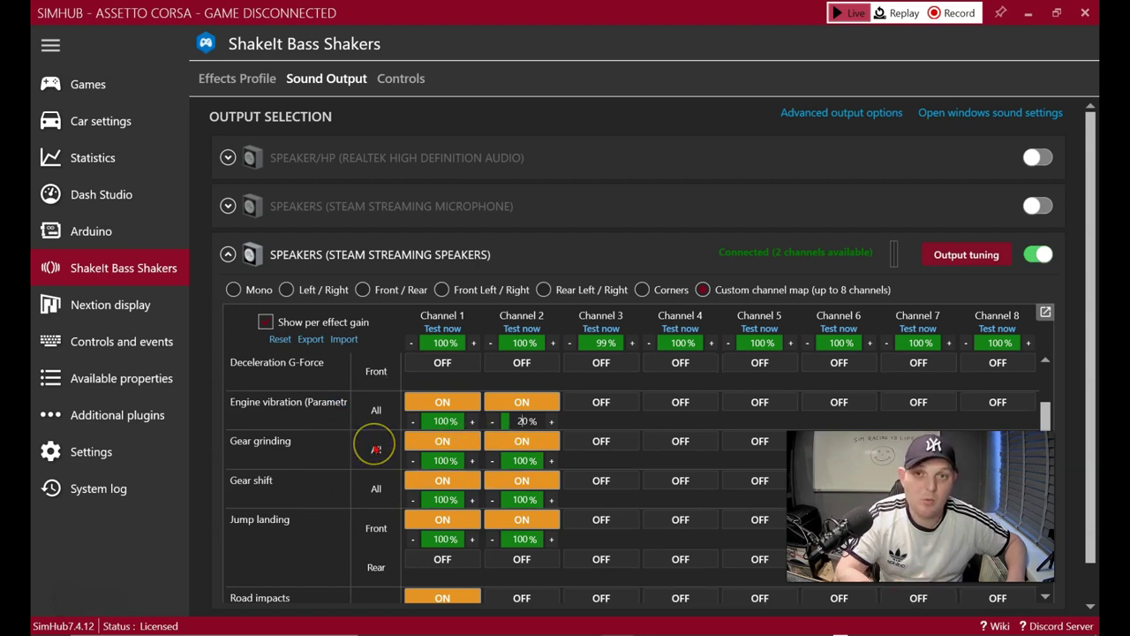
{"action": "left_click", "coordinate": [454, 446]}
{"action": "left_click", "coordinate": [512, 442]}
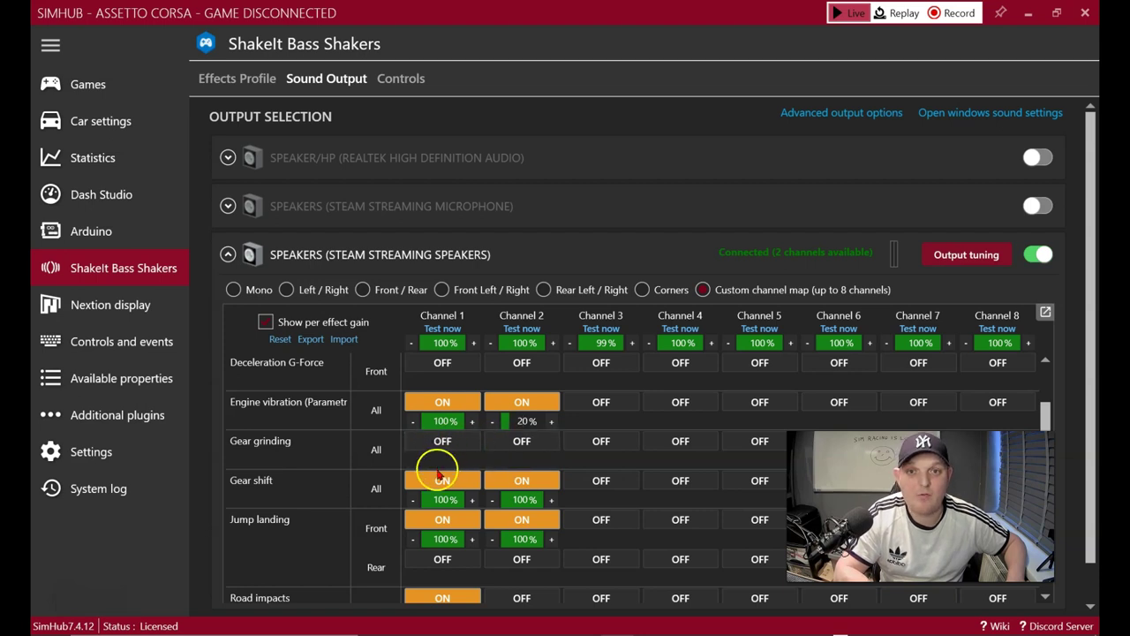
Turn off the front Jump landing effect on channels 1 and 2.
{"action": "scroll", "coordinate": [440, 473], "scroll_direction": "down", "scroll_amount": 1}
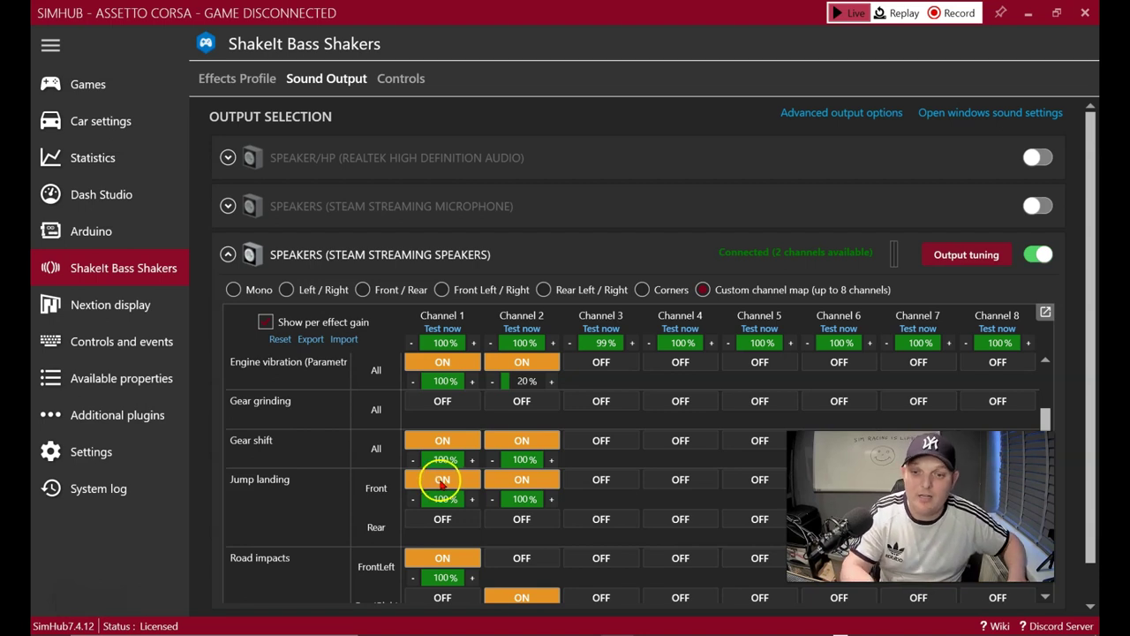
{"action": "scroll", "coordinate": [313, 462], "scroll_direction": "down", "scroll_amount": 1}
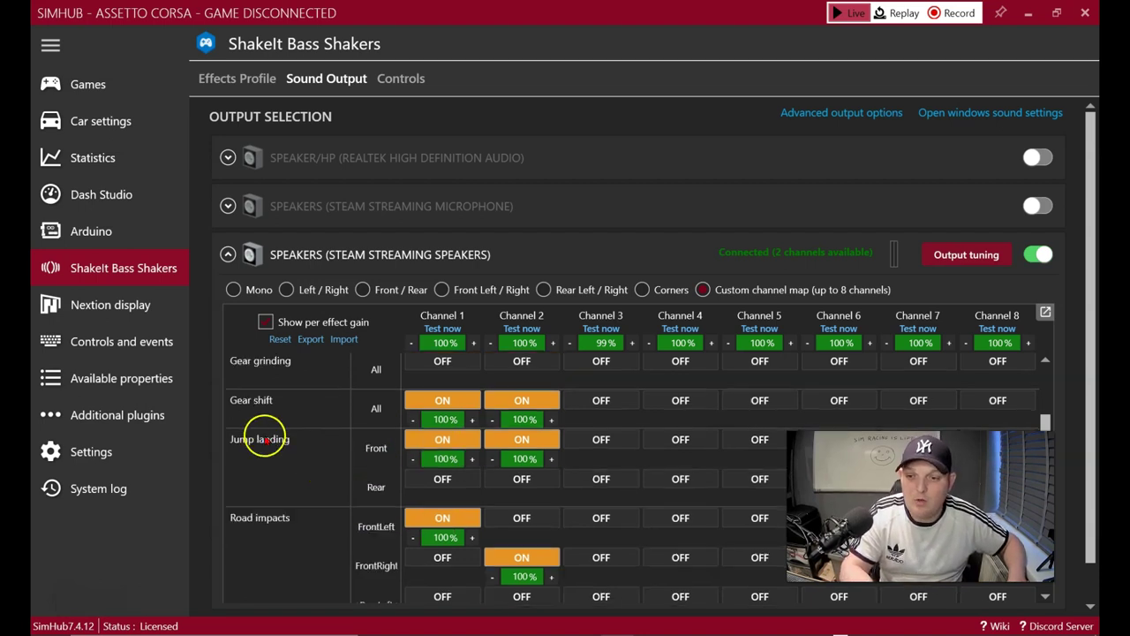
{"action": "left_click", "coordinate": [423, 439]}
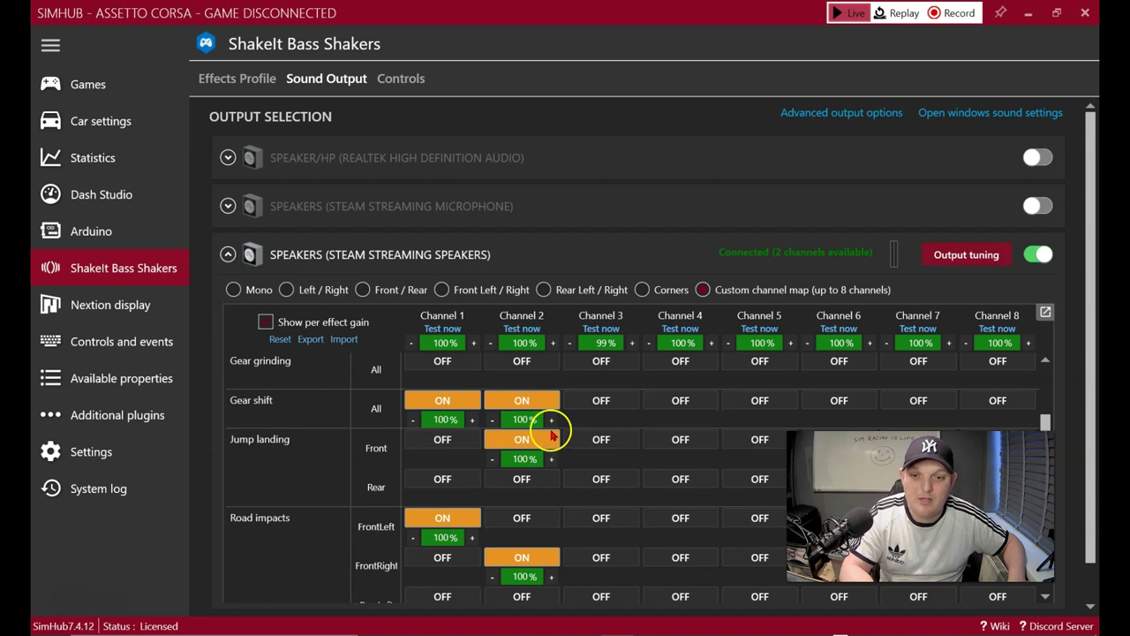
{"action": "left_click", "coordinate": [541, 437]}
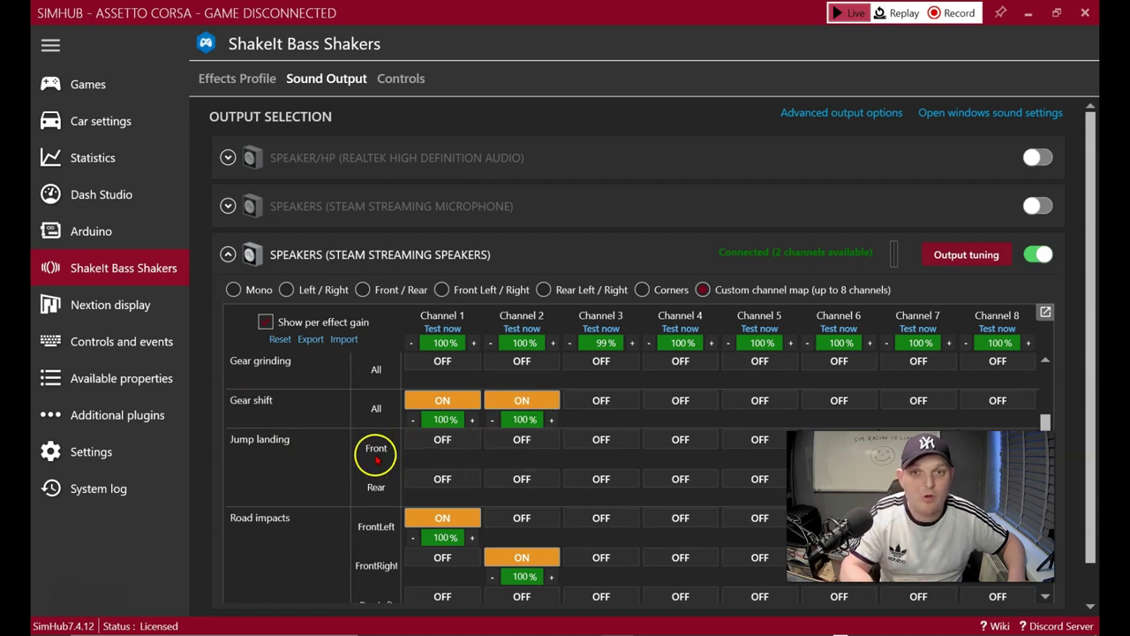
For Road impacts, move FrontRight from channel 2 to channel 1 and turn on RearLeft and RearRight on channel 2.
{"action": "scroll", "coordinate": [352, 463], "scroll_direction": "down", "scroll_amount": 1}
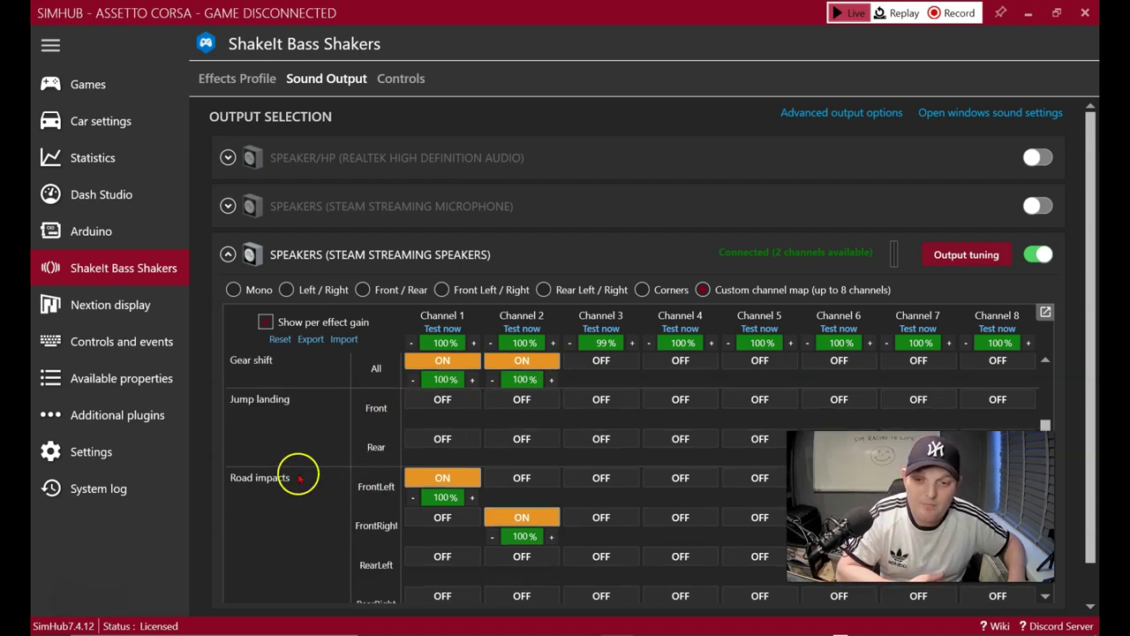
{"action": "scroll", "coordinate": [406, 470], "scroll_direction": "down", "scroll_amount": 1}
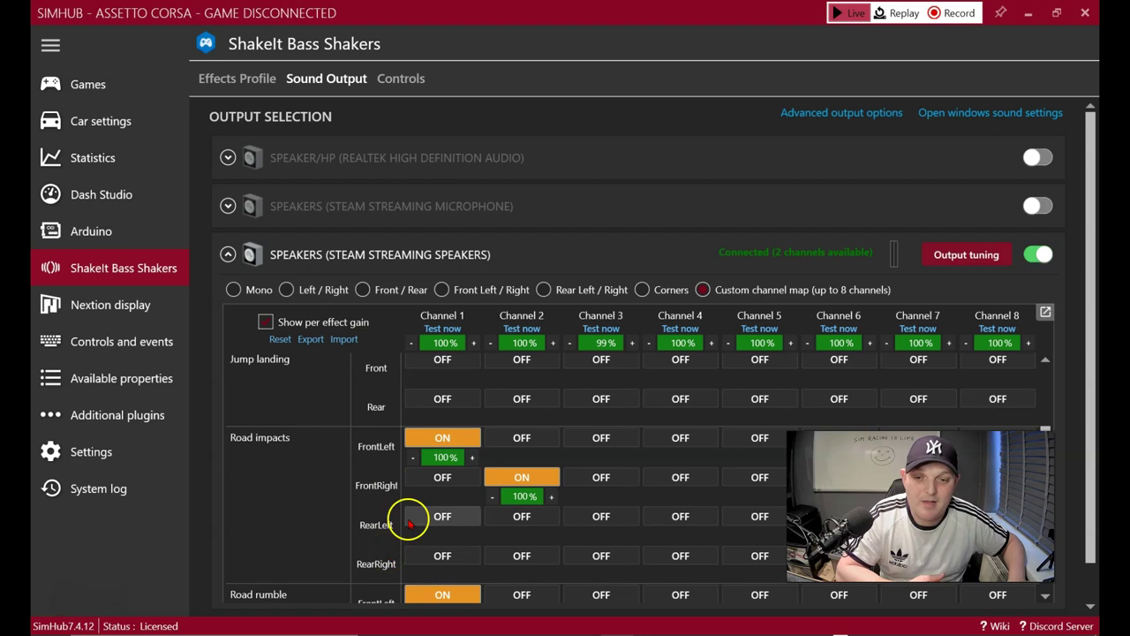
{"action": "left_click", "coordinate": [542, 478]}
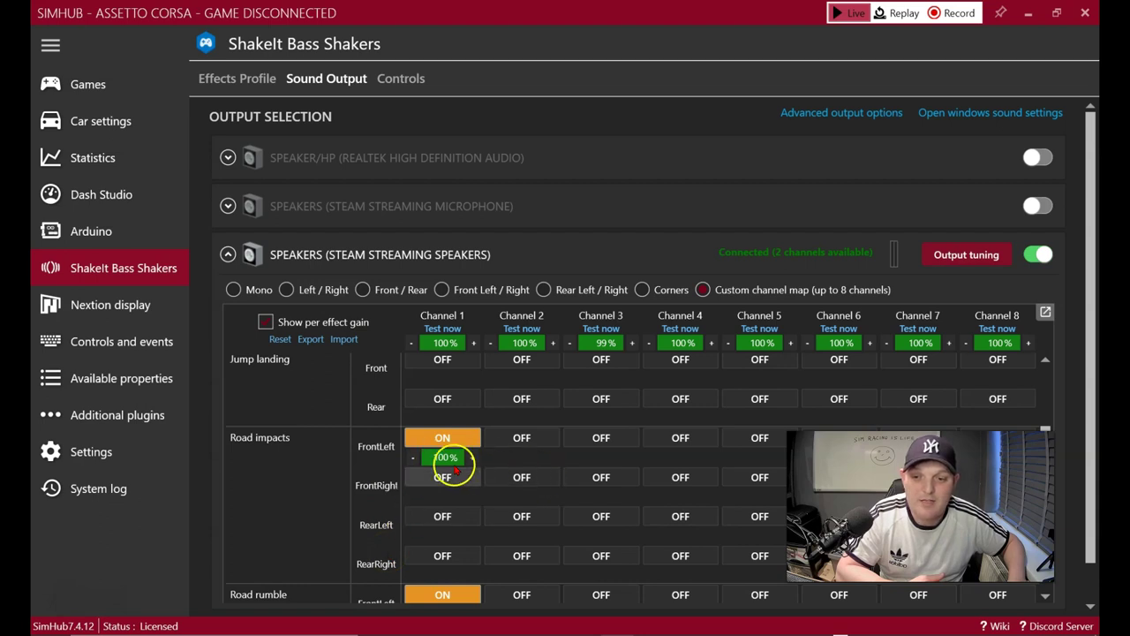
{"action": "left_click", "coordinate": [441, 478]}
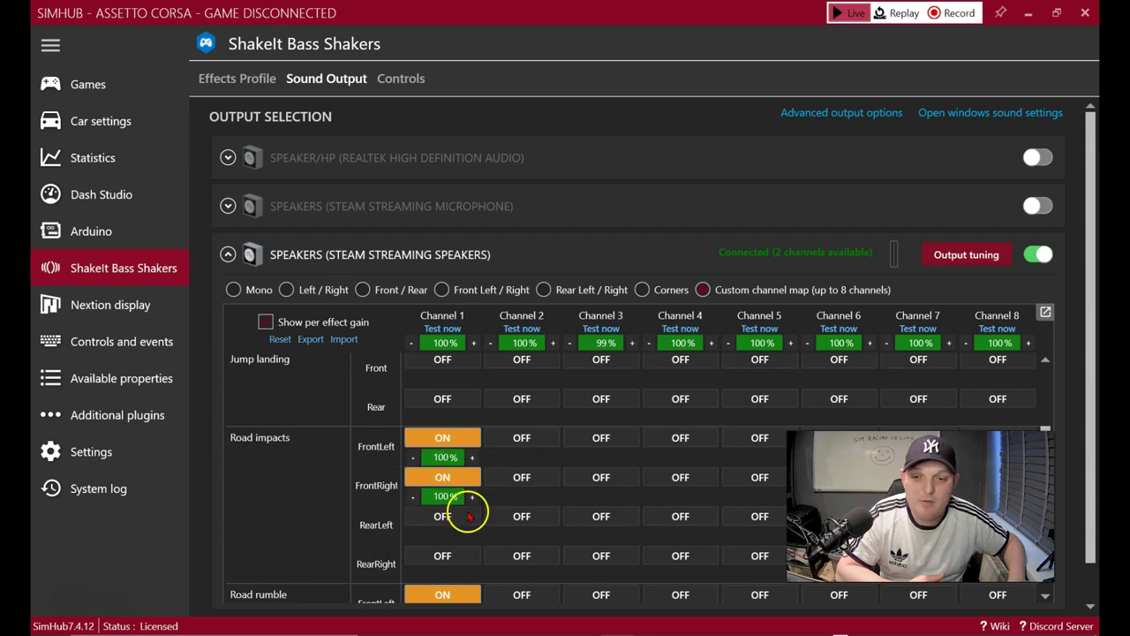
{"action": "left_click", "coordinate": [522, 516]}
{"action": "left_click", "coordinate": [519, 554]}
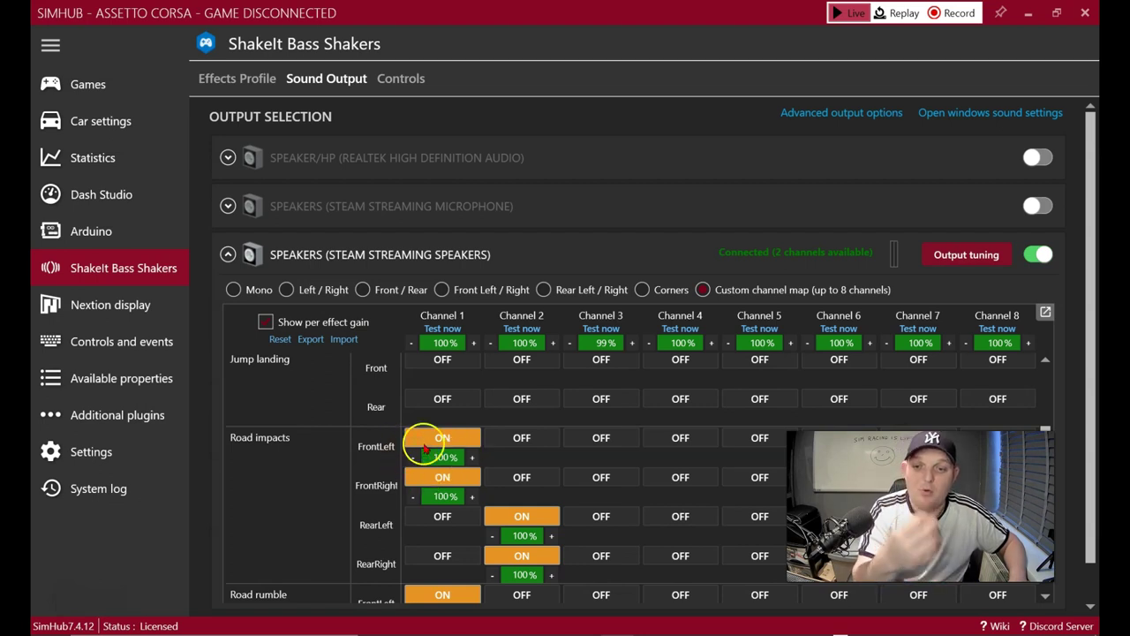
{"action": "left_click", "coordinate": [460, 473]}
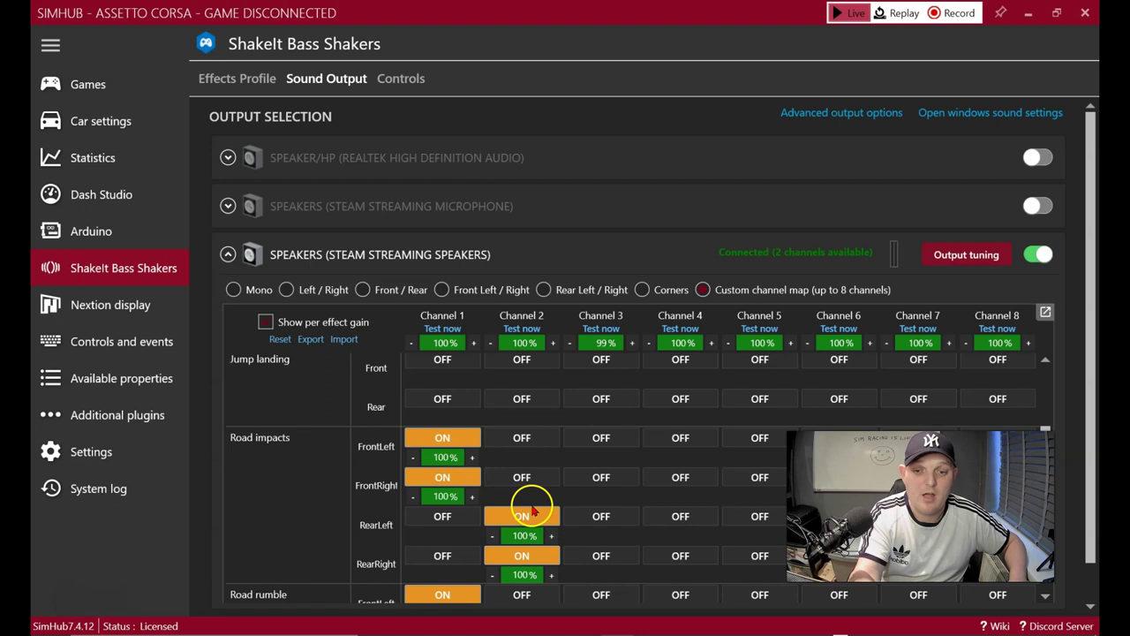
For Road rumble, move FrontRight from channel 2 to channel 1 and turn on RearLeft and RearRight on channel 2.
{"action": "scroll", "coordinate": [522, 543], "scroll_direction": "down", "scroll_amount": 1}
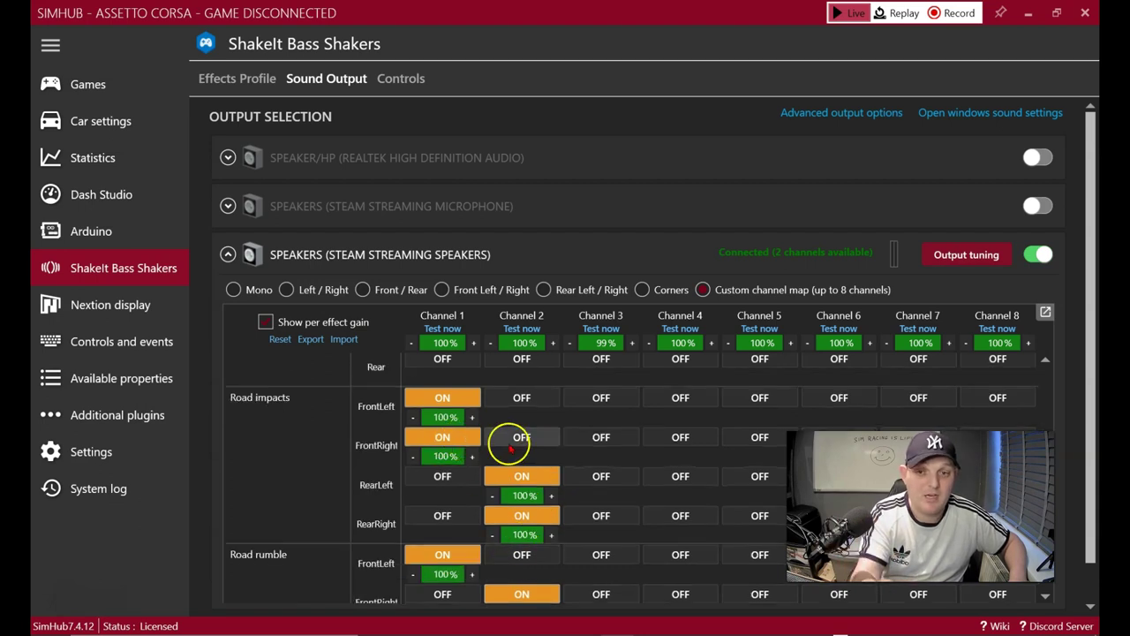
{"action": "scroll", "coordinate": [448, 477], "scroll_direction": "down", "scroll_amount": 2}
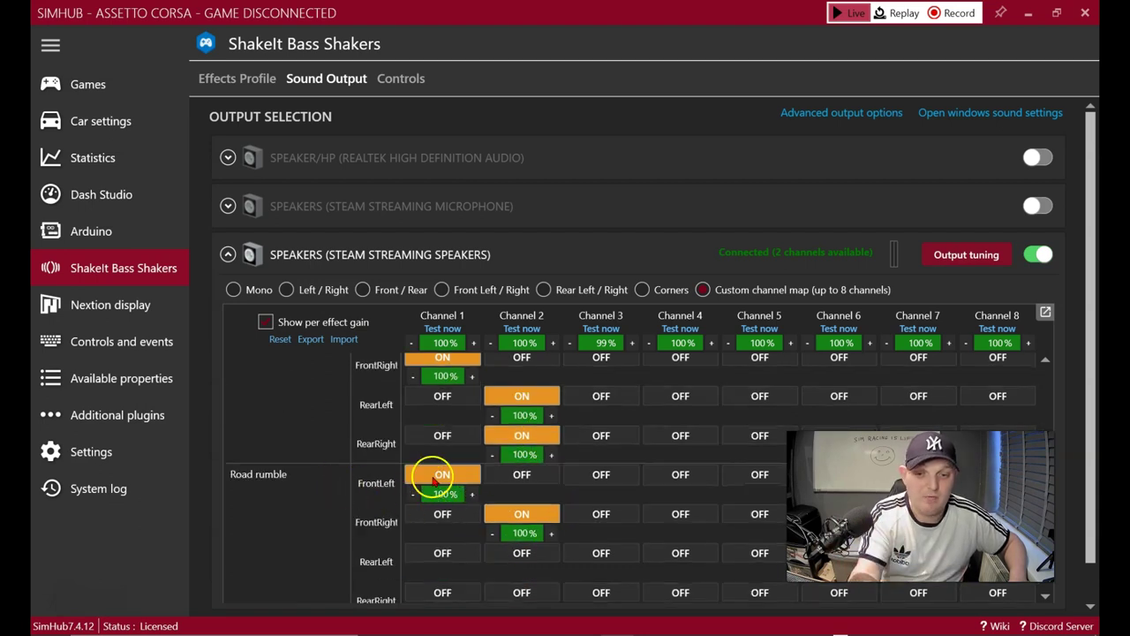
{"action": "scroll", "coordinate": [459, 484], "scroll_direction": "down", "scroll_amount": 2}
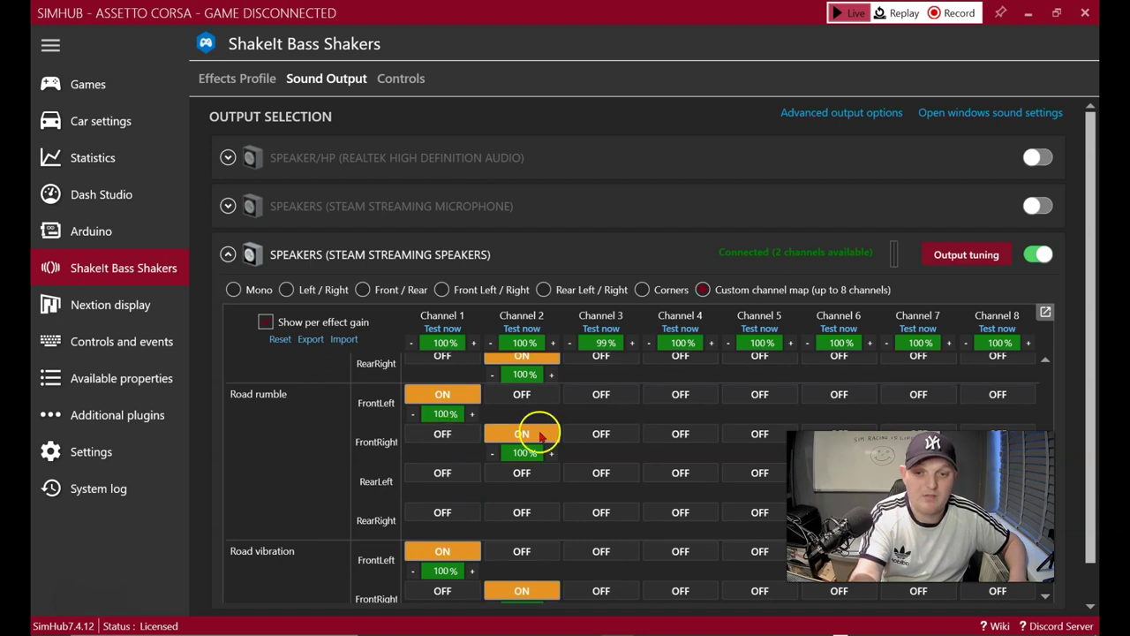
{"action": "left_click", "coordinate": [541, 435]}
{"action": "left_click", "coordinate": [447, 433]}
{"action": "left_click", "coordinate": [520, 473]}
{"action": "left_click", "coordinate": [519, 512]}
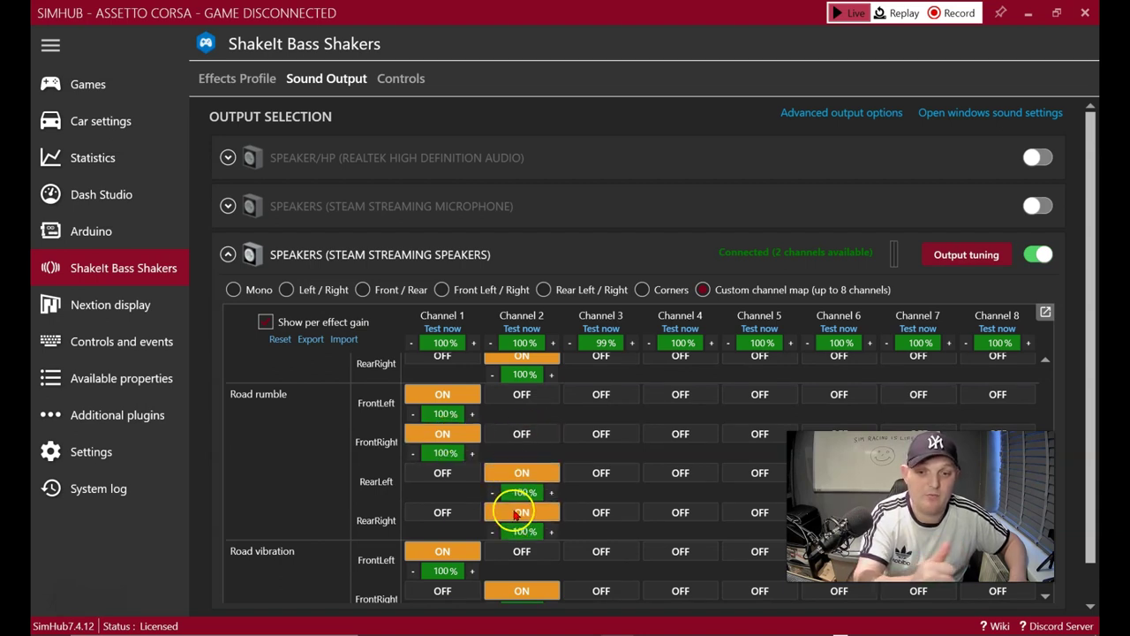
Review the channel assignments of the remaining effects, from Road vibration and RPMS to Speed with curving, TC Active and Wheels lock.
{"action": "scroll", "coordinate": [469, 525], "scroll_direction": "down", "scroll_amount": 2}
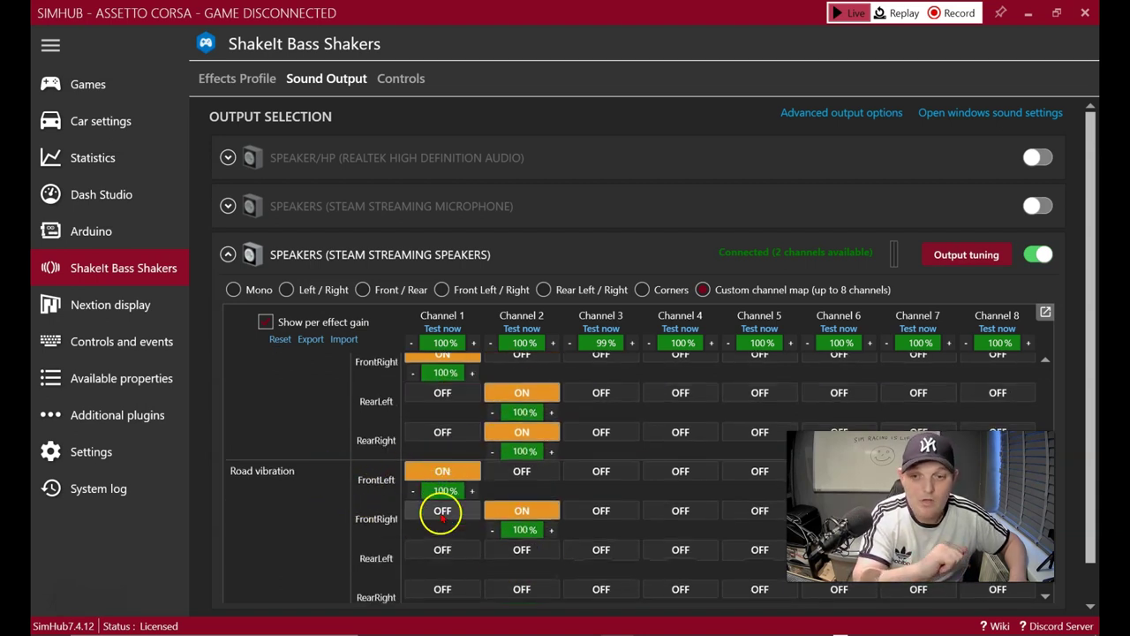
{"action": "scroll", "coordinate": [401, 499], "scroll_direction": "down", "scroll_amount": 4}
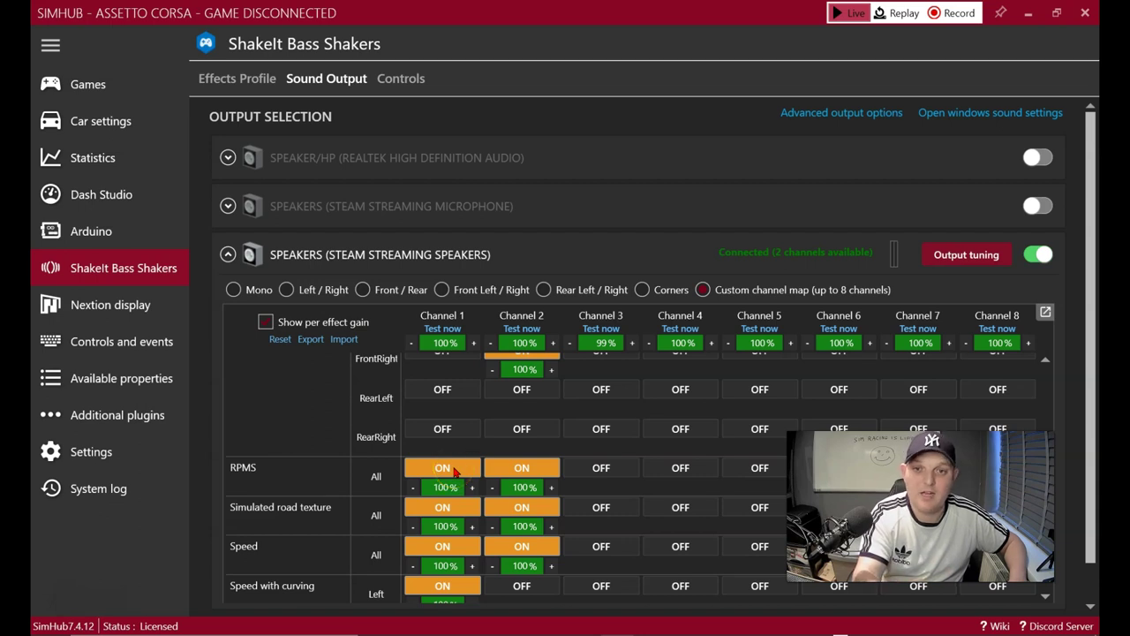
{"action": "scroll", "coordinate": [420, 493], "scroll_direction": "down", "scroll_amount": 1}
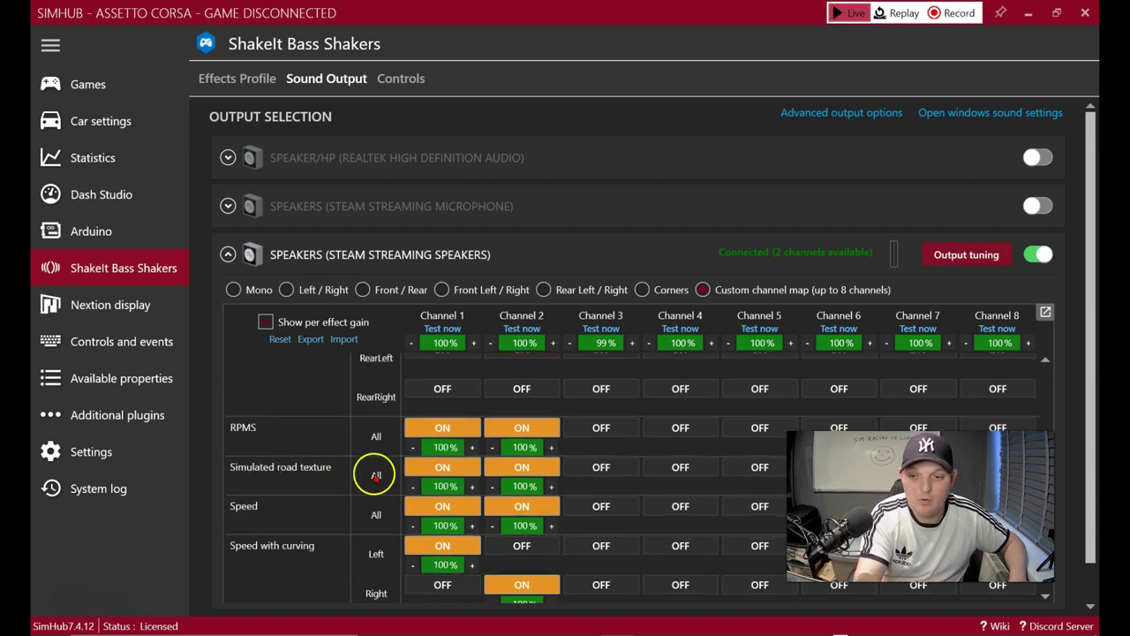
{"action": "scroll", "coordinate": [378, 473], "scroll_direction": "down", "scroll_amount": 2}
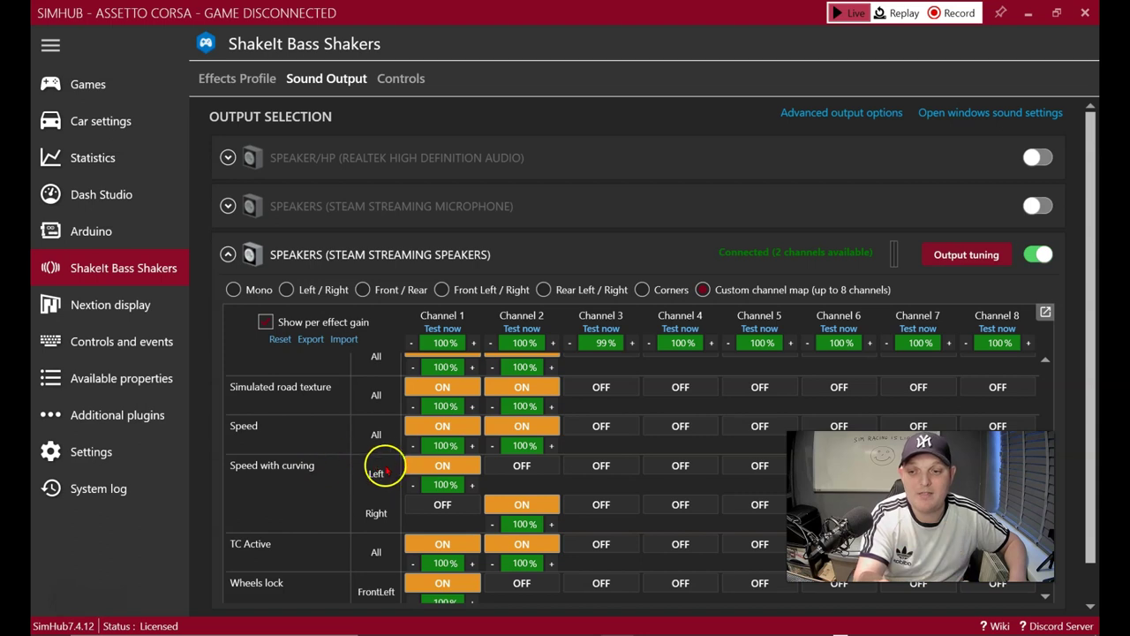
{"action": "scroll", "coordinate": [357, 482], "scroll_direction": "down", "scroll_amount": 1}
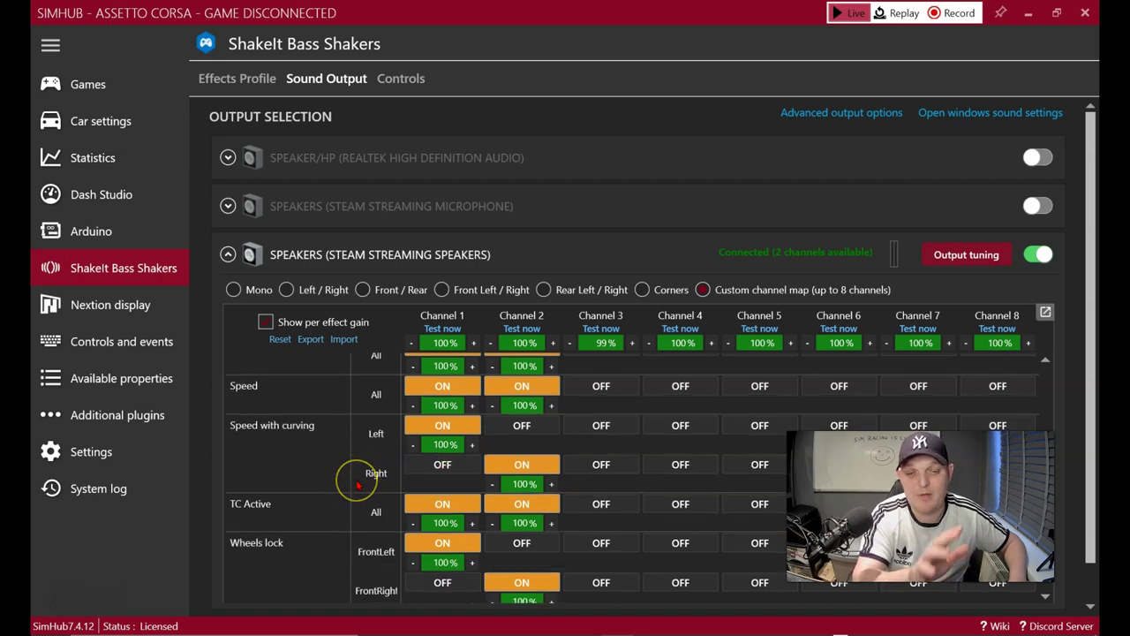
{"action": "left_click", "coordinate": [369, 480]}
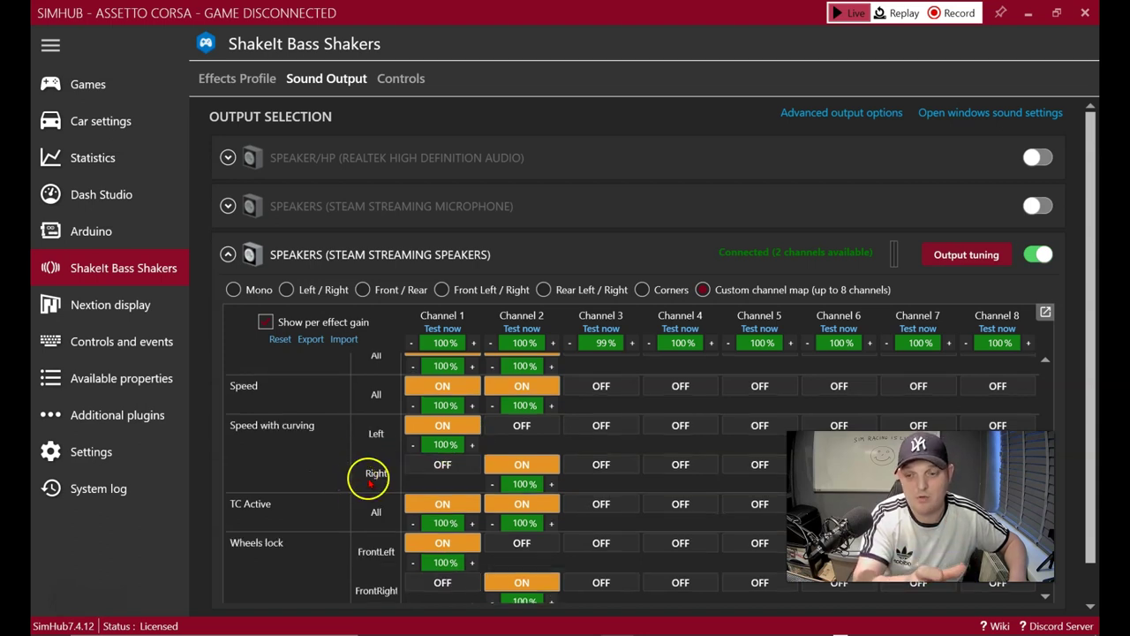
{"action": "scroll", "coordinate": [370, 477], "scroll_direction": "down", "scroll_amount": 1}
{"action": "scroll", "coordinate": [349, 515], "scroll_direction": "up", "scroll_amount": 3}
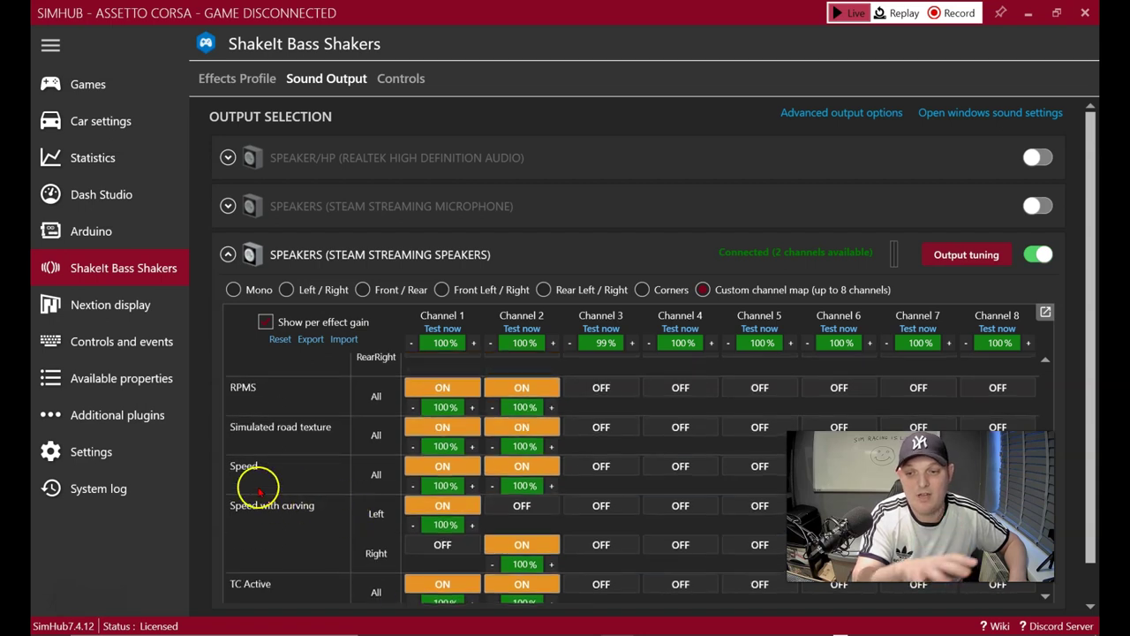
Look over the channel assignments for Road vibration, RPMS, Simulated road texture and Speed again.
{"action": "scroll", "coordinate": [305, 467], "scroll_direction": "up", "scroll_amount": 3}
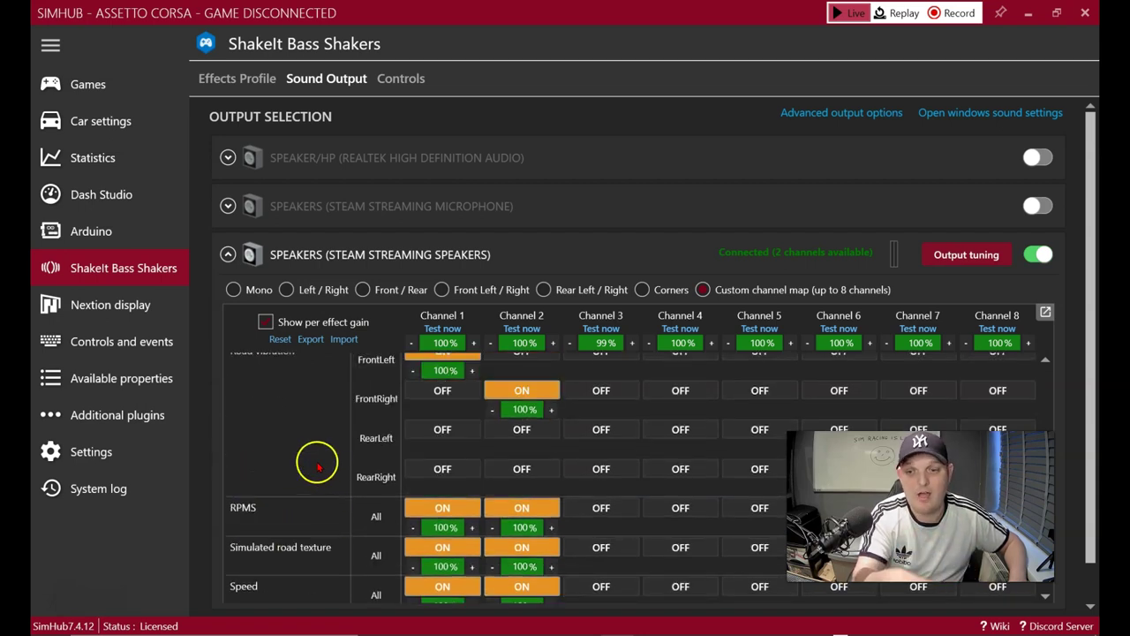
{"action": "scroll", "coordinate": [317, 466], "scroll_direction": "up", "scroll_amount": 2}
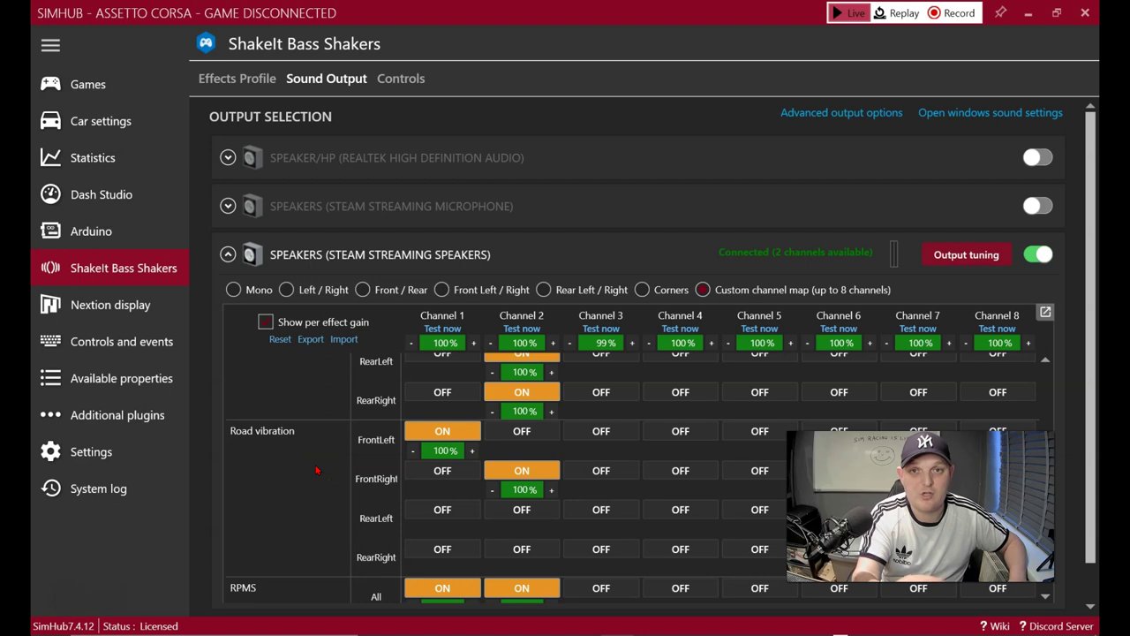
{"action": "scroll", "coordinate": [317, 470], "scroll_direction": "down", "scroll_amount": 2}
{"action": "left_click", "coordinate": [344, 449]}
{"action": "scroll", "coordinate": [344, 450], "scroll_direction": "up", "scroll_amount": 1}
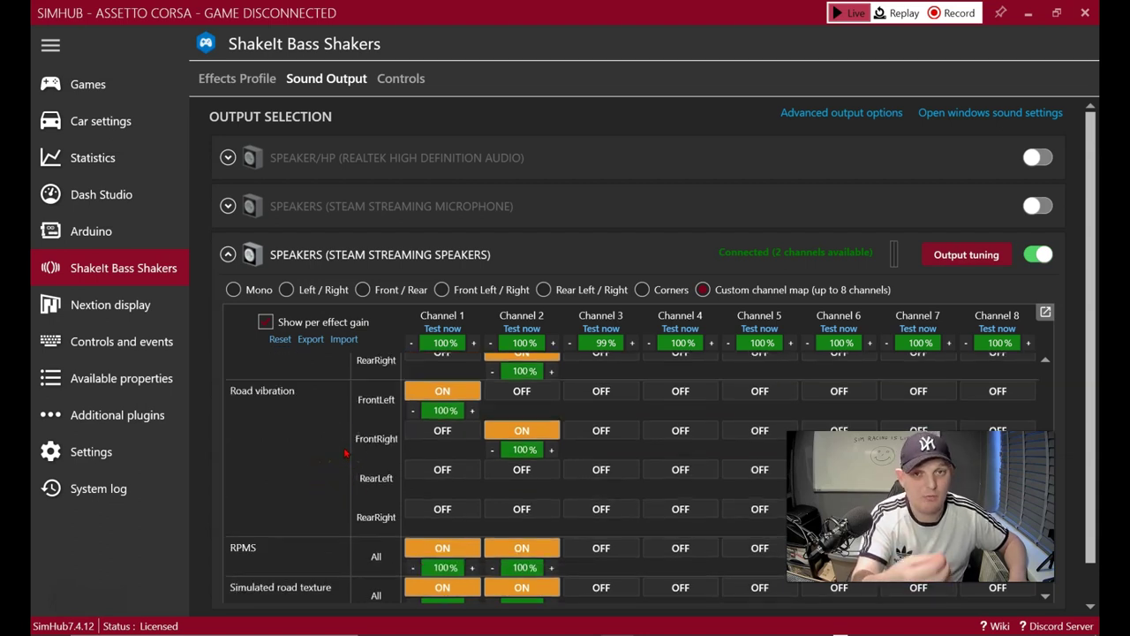
{"action": "scroll", "coordinate": [345, 453], "scroll_direction": "up", "scroll_amount": 4}
{"action": "scroll", "coordinate": [345, 453], "scroll_direction": "down", "scroll_amount": 6}
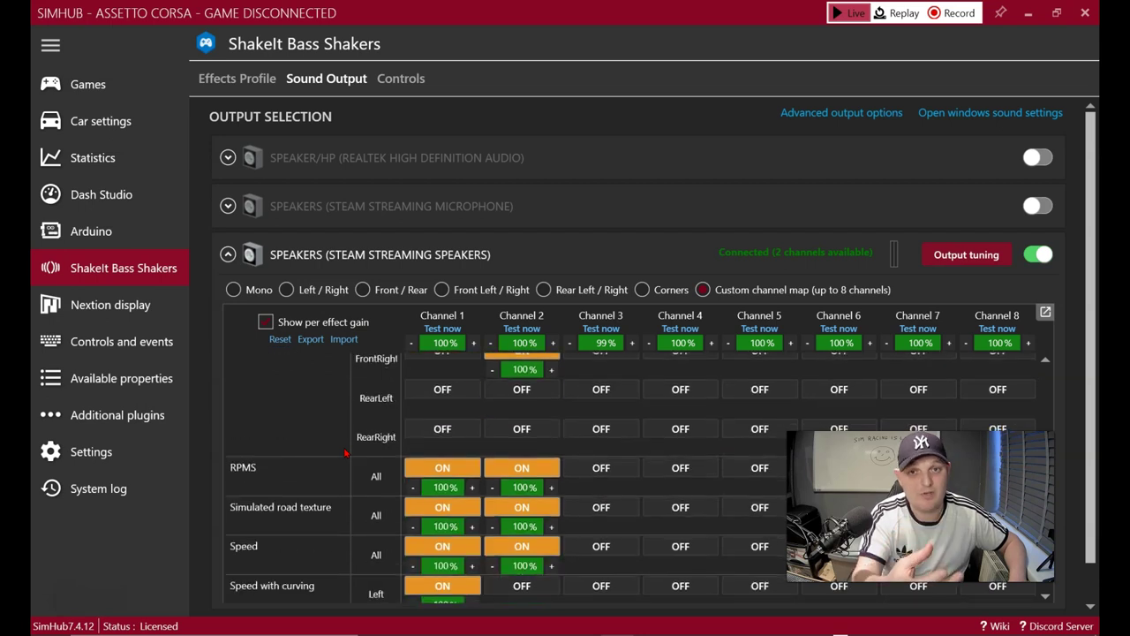
For Wheels lock, move the FrontRight output from channel 2 to channel 1.
{"action": "scroll", "coordinate": [345, 453], "scroll_direction": "down", "scroll_amount": 7}
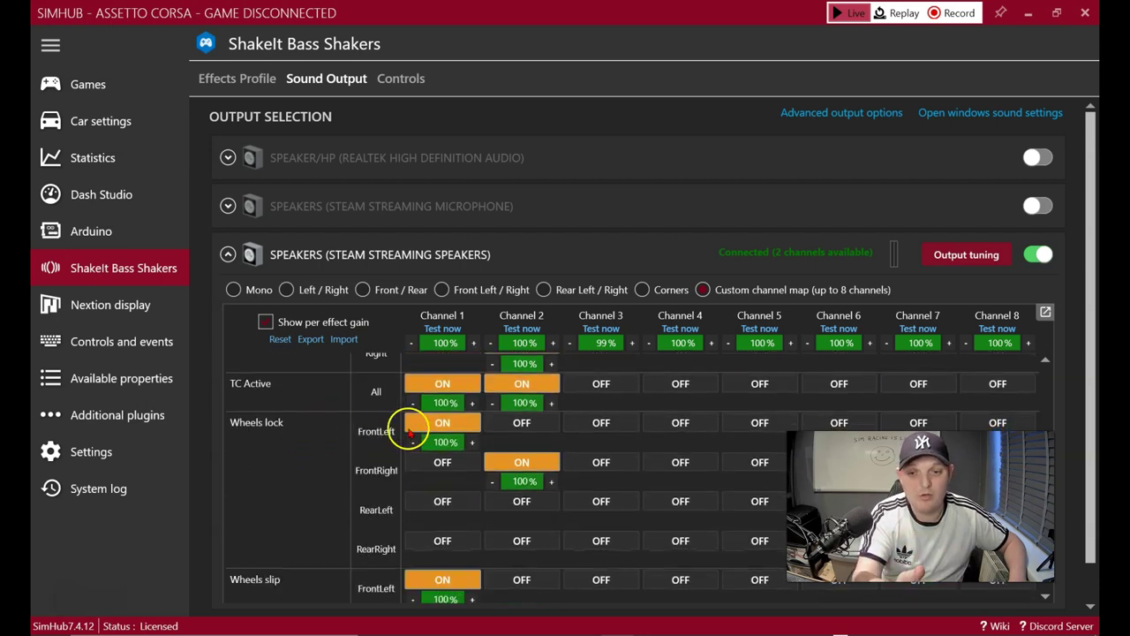
{"action": "left_click", "coordinate": [522, 462]}
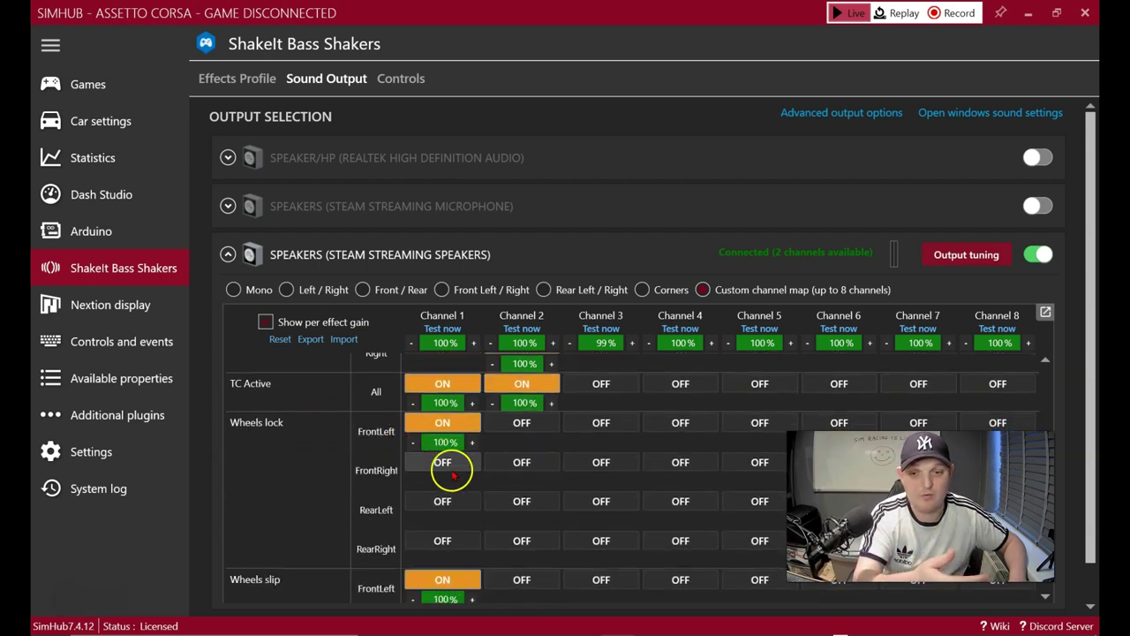
{"action": "left_click", "coordinate": [446, 465]}
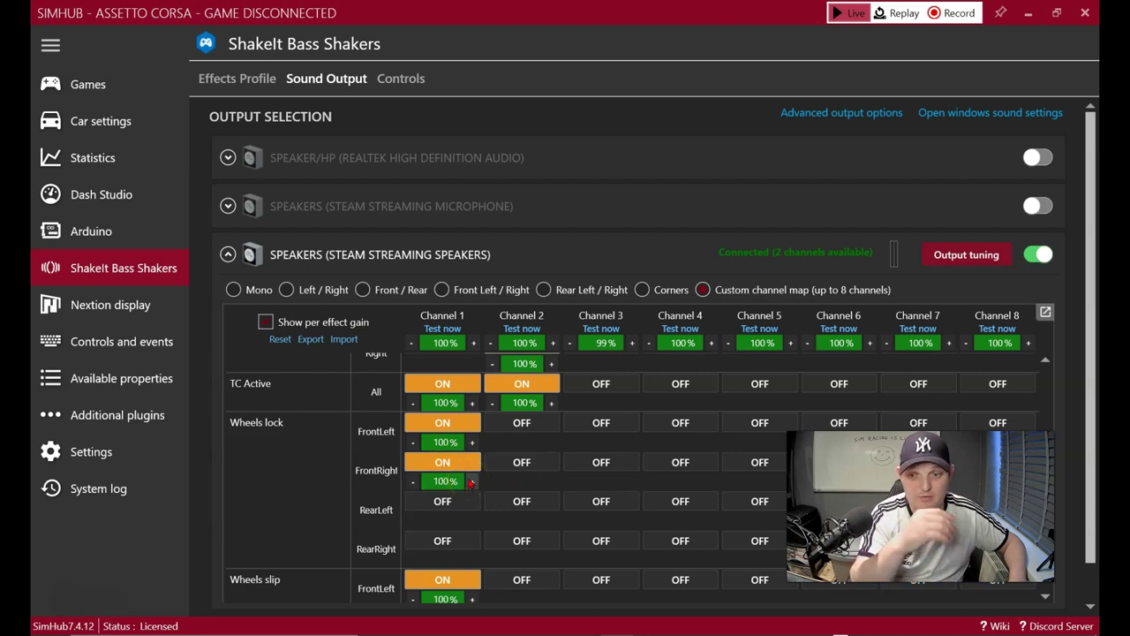
Examine the Wheels slip channel assignments and the effects listed above it, back up to Road vibration.
{"action": "scroll", "coordinate": [471, 482], "scroll_direction": "down", "scroll_amount": 2}
{"action": "left_click", "coordinate": [442, 500]}
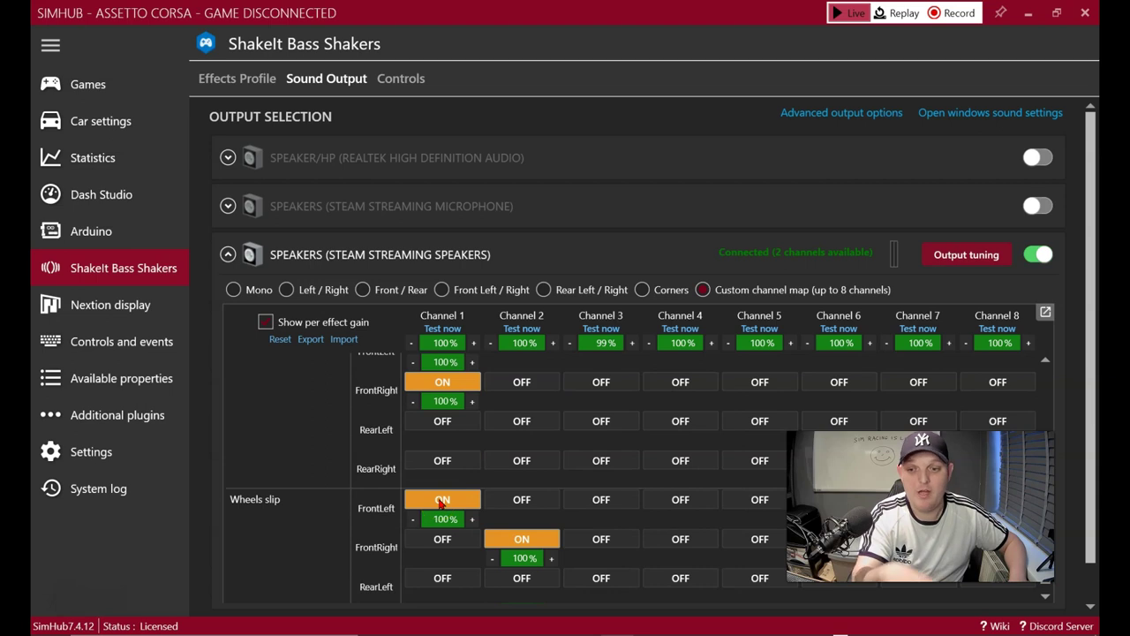
{"action": "left_click", "coordinate": [441, 500]}
{"action": "scroll", "coordinate": [362, 481], "scroll_direction": "up", "scroll_amount": 4}
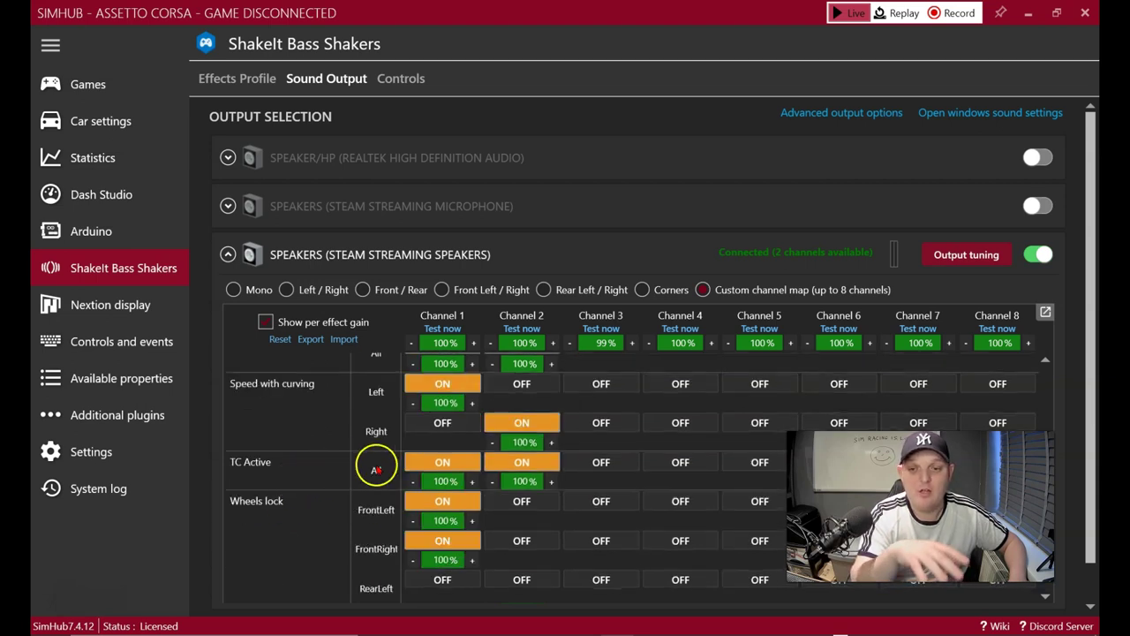
{"action": "scroll", "coordinate": [406, 465], "scroll_direction": "up", "scroll_amount": 5}
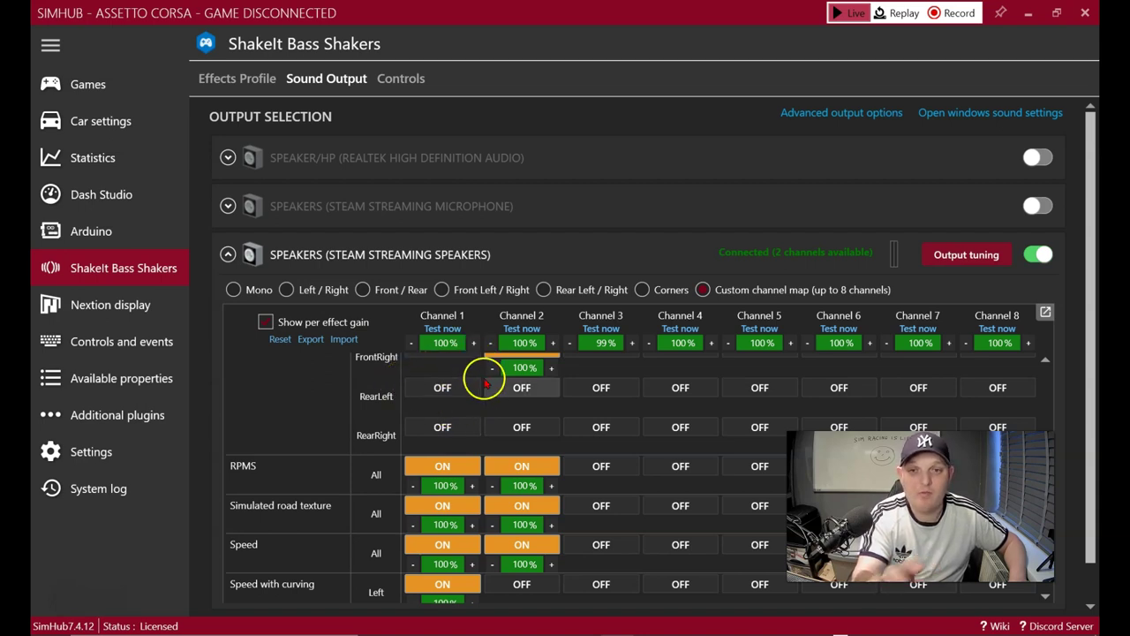
Name the current effects profile "assetto" and assign it to the game Assetto Corsa.
{"action": "left_click", "coordinate": [217, 79]}
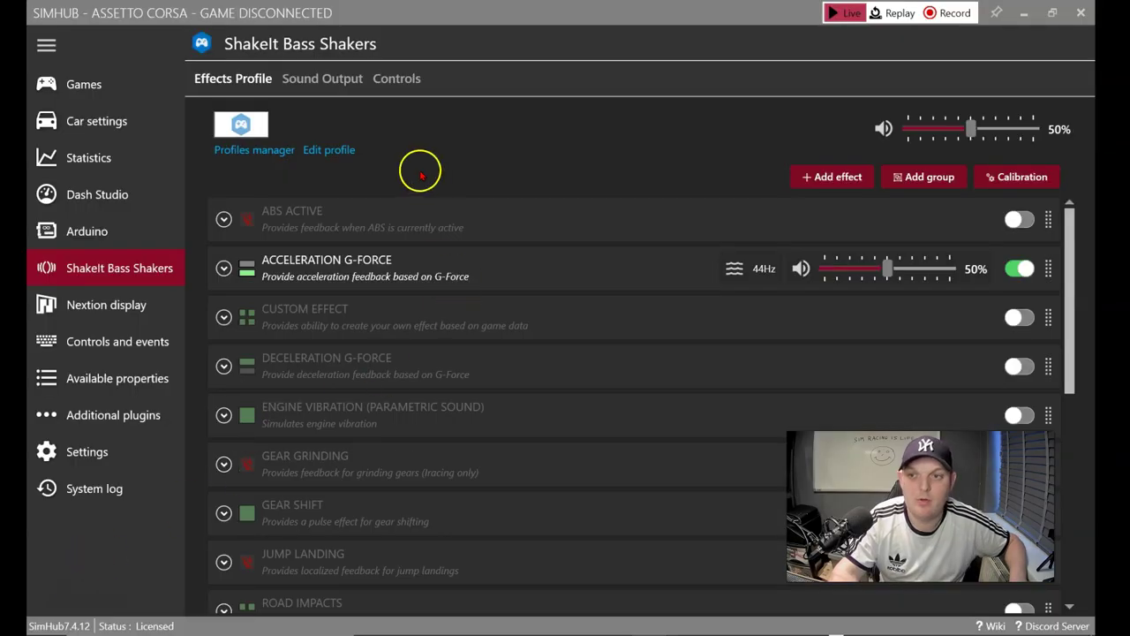
{"action": "left_click", "coordinate": [338, 151]}
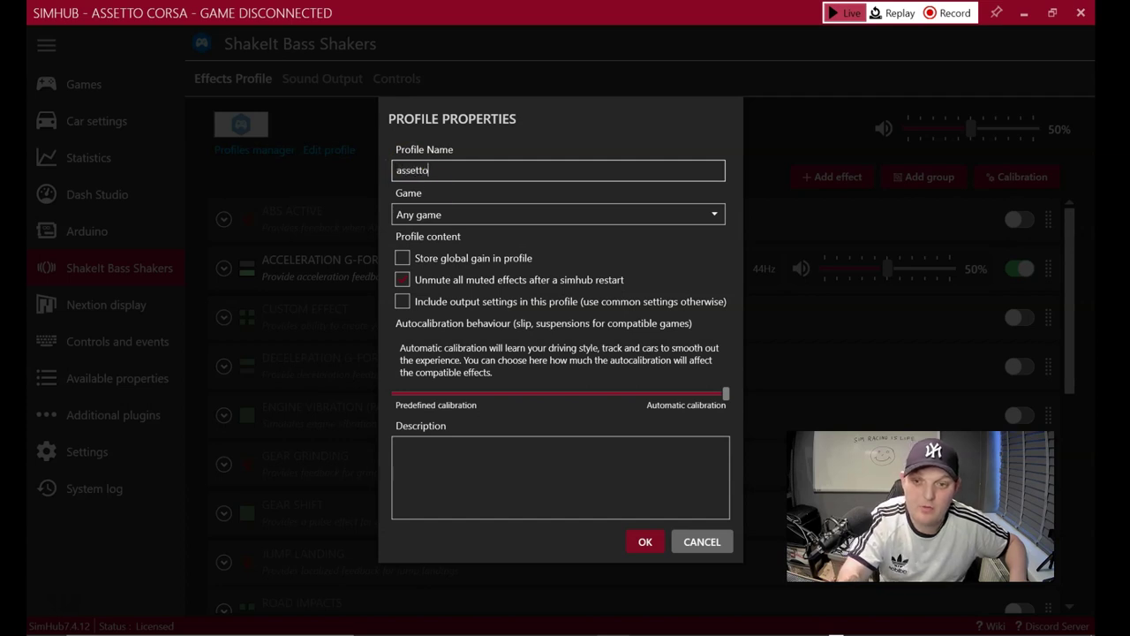
{"action": "left_click", "coordinate": [623, 215]}
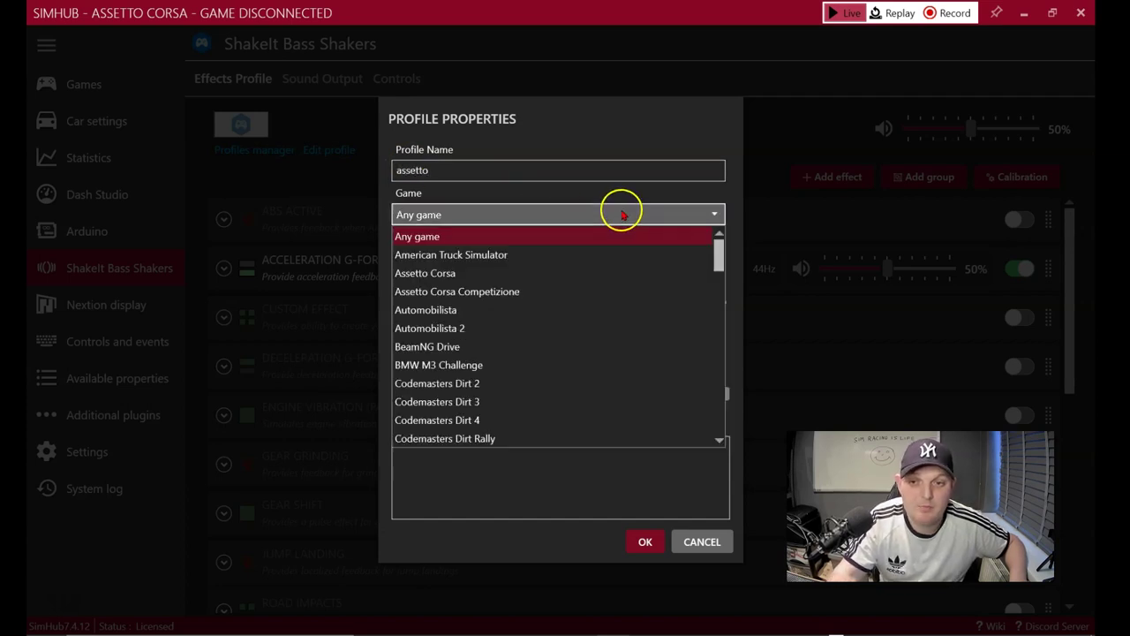
{"action": "left_click", "coordinate": [485, 274]}
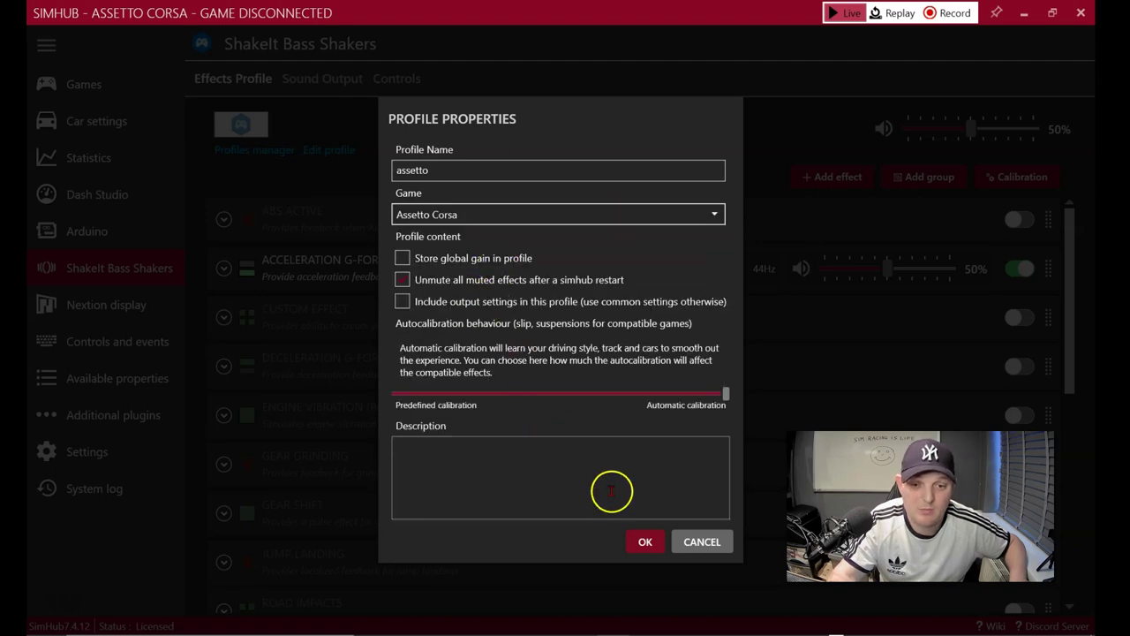
{"action": "left_click", "coordinate": [645, 542]}
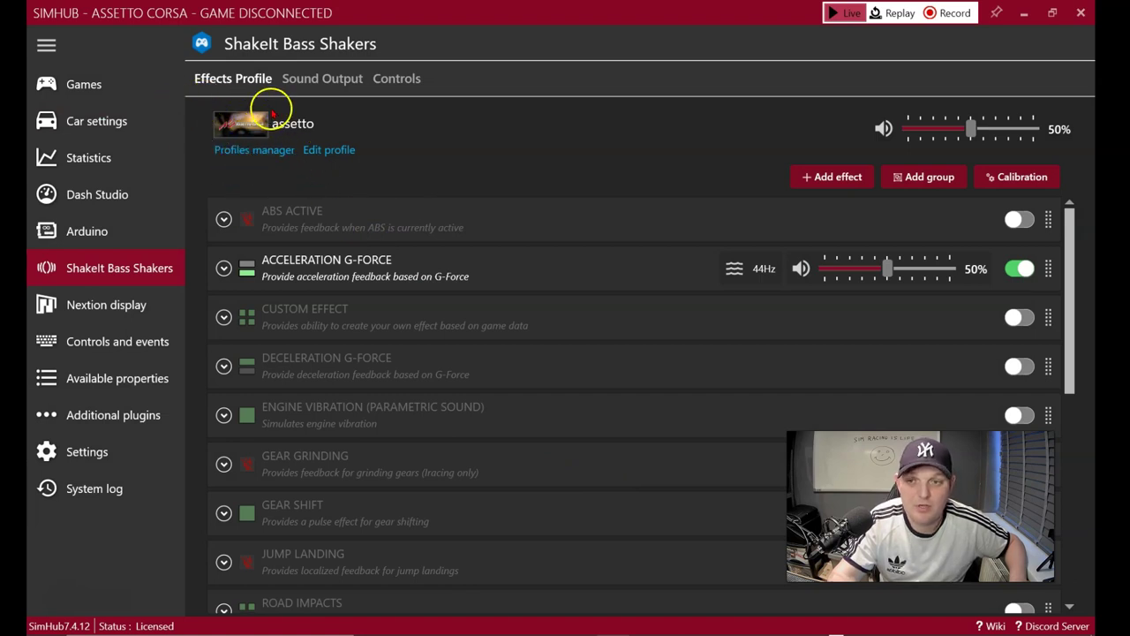
{"action": "left_click", "coordinate": [347, 150]}
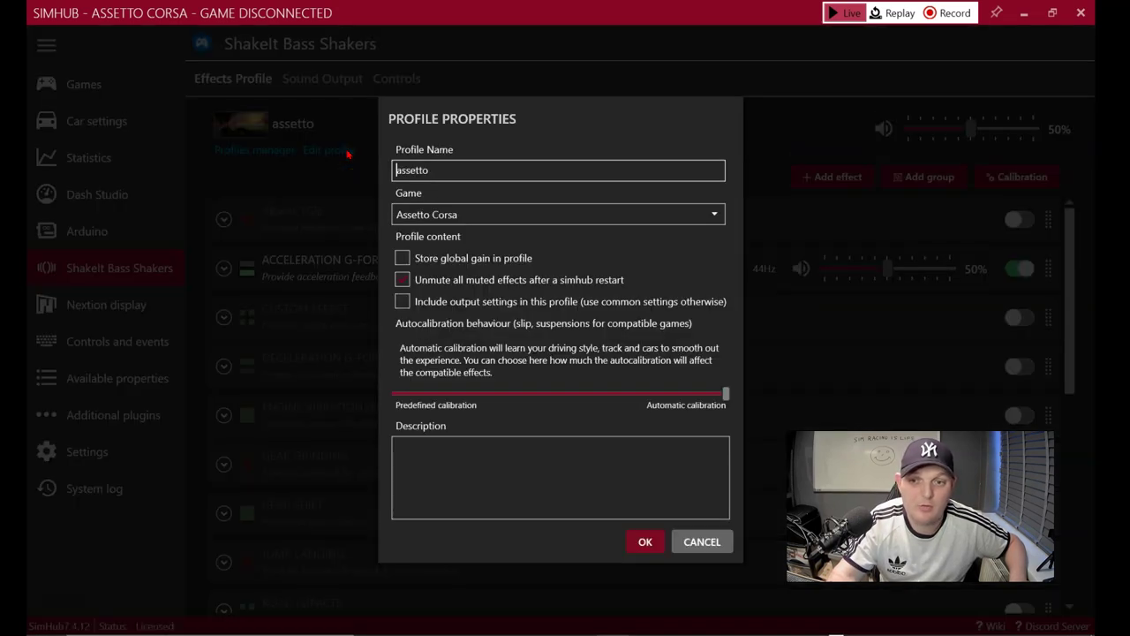
{"action": "left_click", "coordinate": [704, 540]}
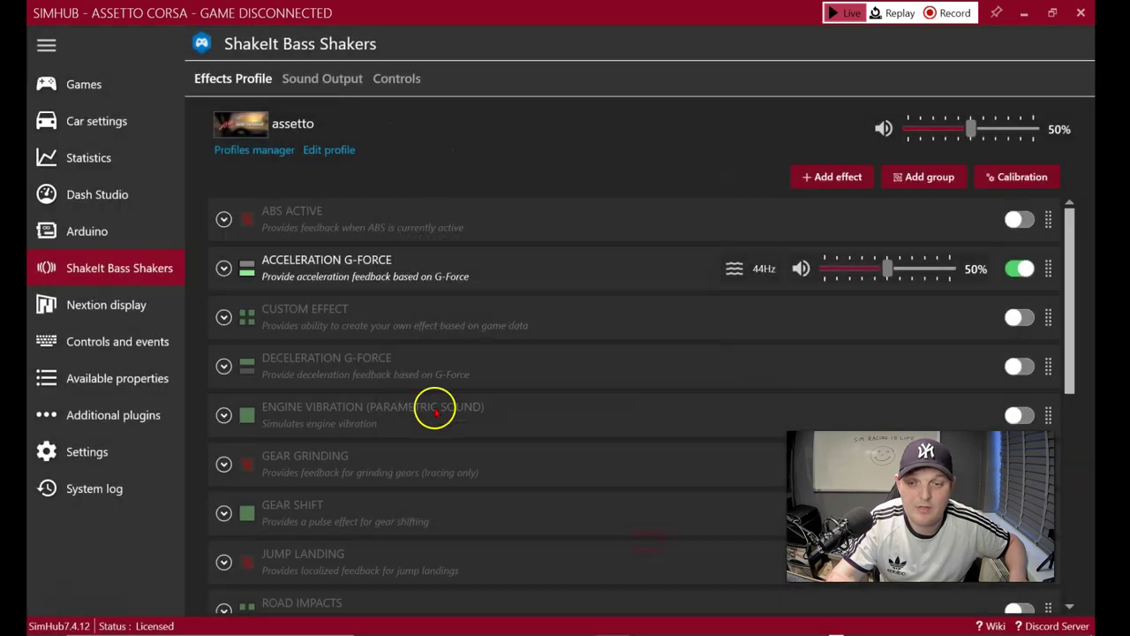
Create a new effects profile named "ams2" and assign it to Automobilista 2.
{"action": "left_click", "coordinate": [265, 152]}
{"action": "left_click", "coordinate": [362, 390]}
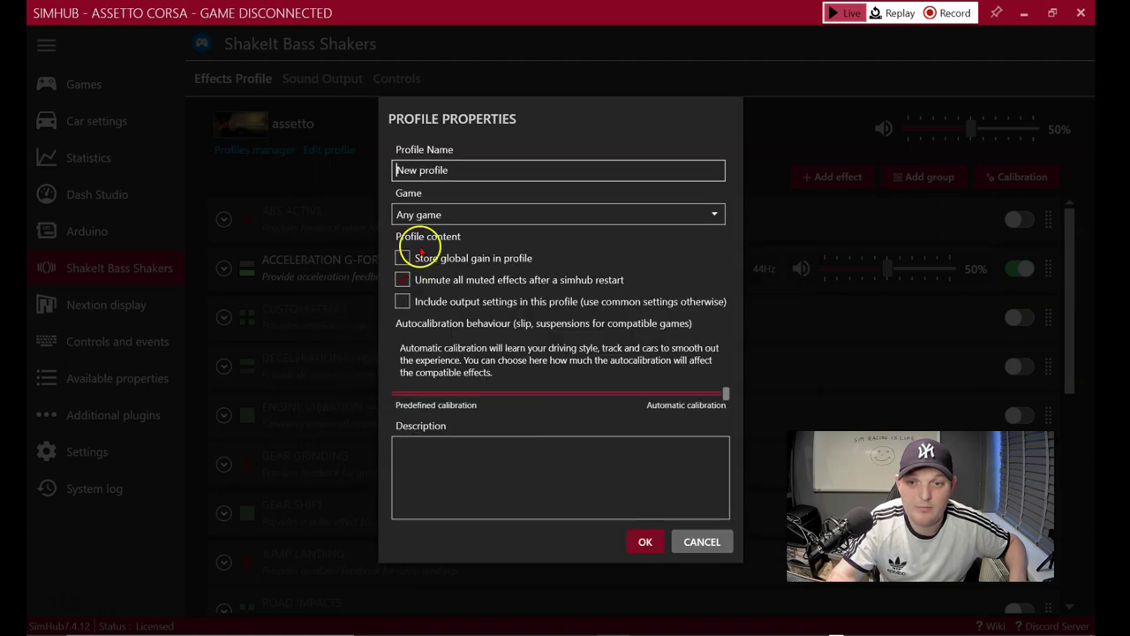
{"action": "type", "text": "am"}
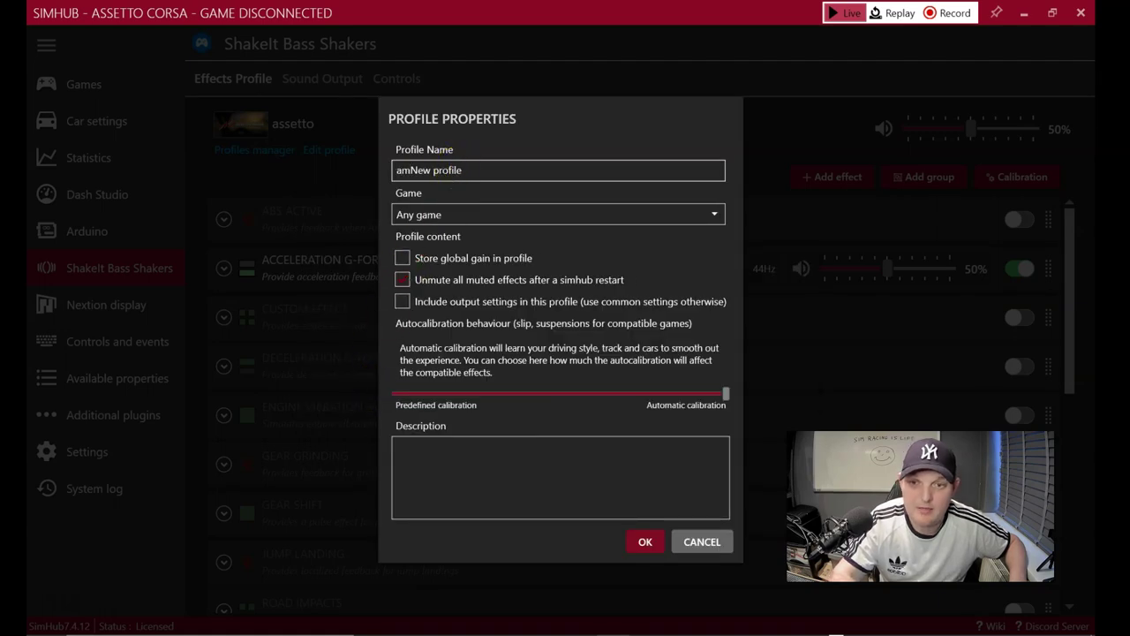
{"action": "type", "text": "s"}
{"action": "key", "text": "shift+End"}
{"action": "type", "text": "2"}
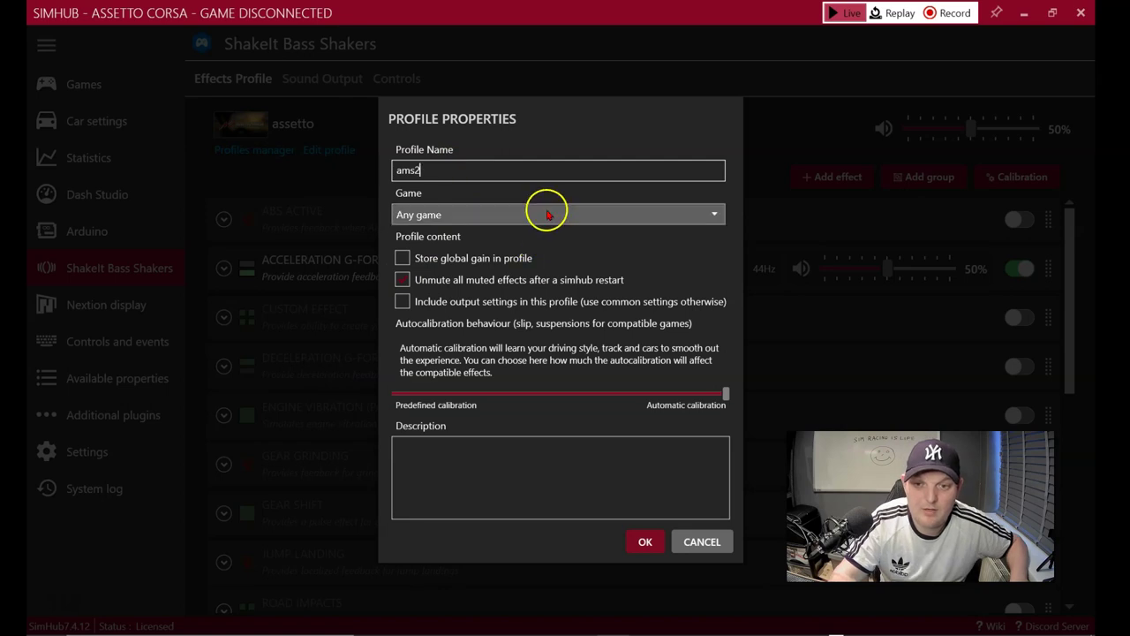
{"action": "left_click", "coordinate": [542, 215]}
{"action": "left_click", "coordinate": [482, 325]}
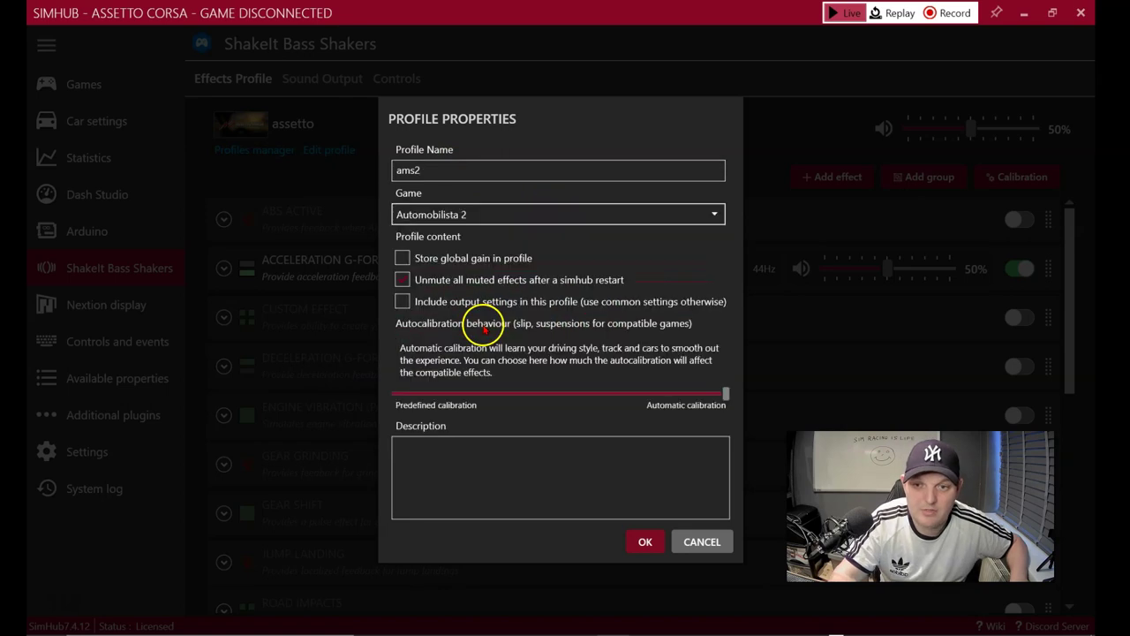
{"action": "left_click", "coordinate": [643, 543]}
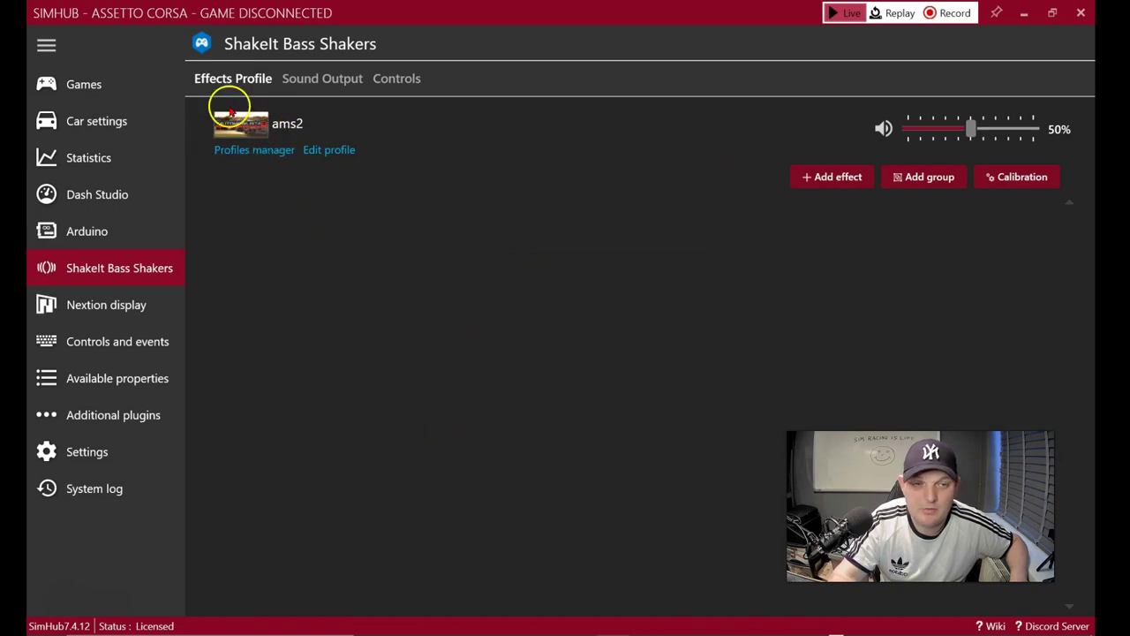
Load the assetto profile listed under Assetto Corsa among the available profiles.
{"action": "left_click", "coordinate": [269, 150]}
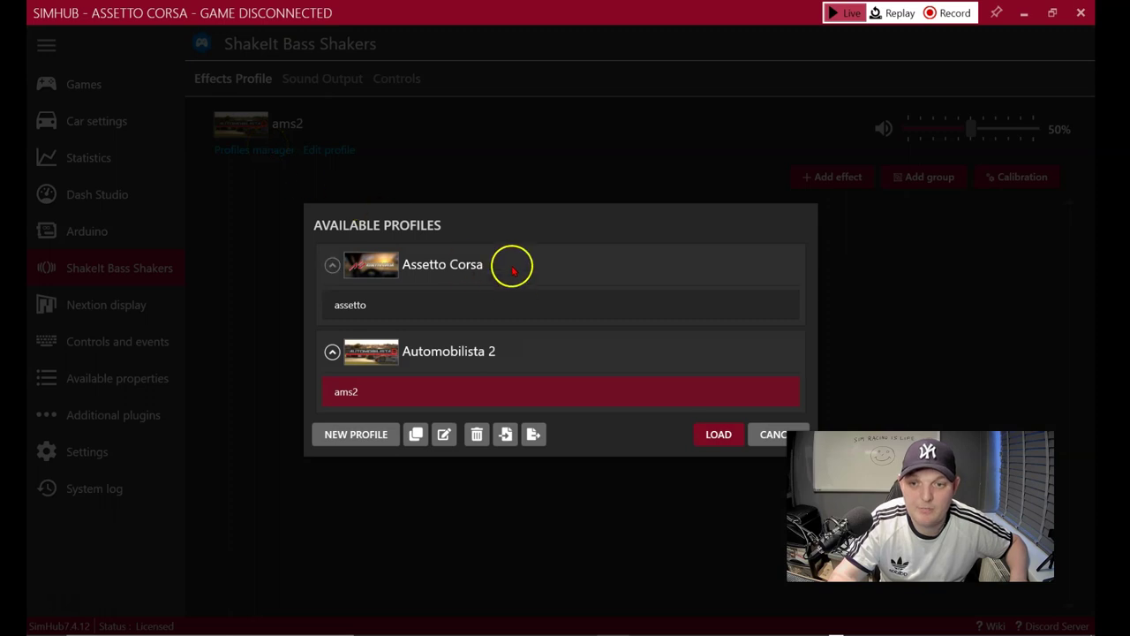
{"action": "left_click", "coordinate": [452, 264]}
{"action": "left_click", "coordinate": [451, 279]}
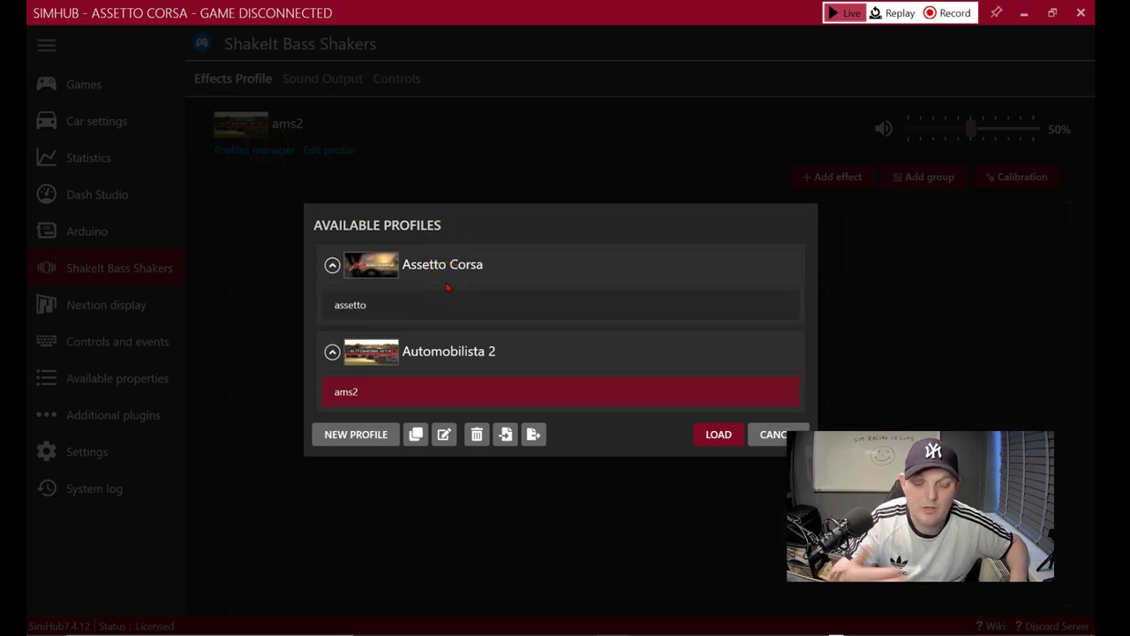
{"action": "left_click", "coordinate": [705, 434]}
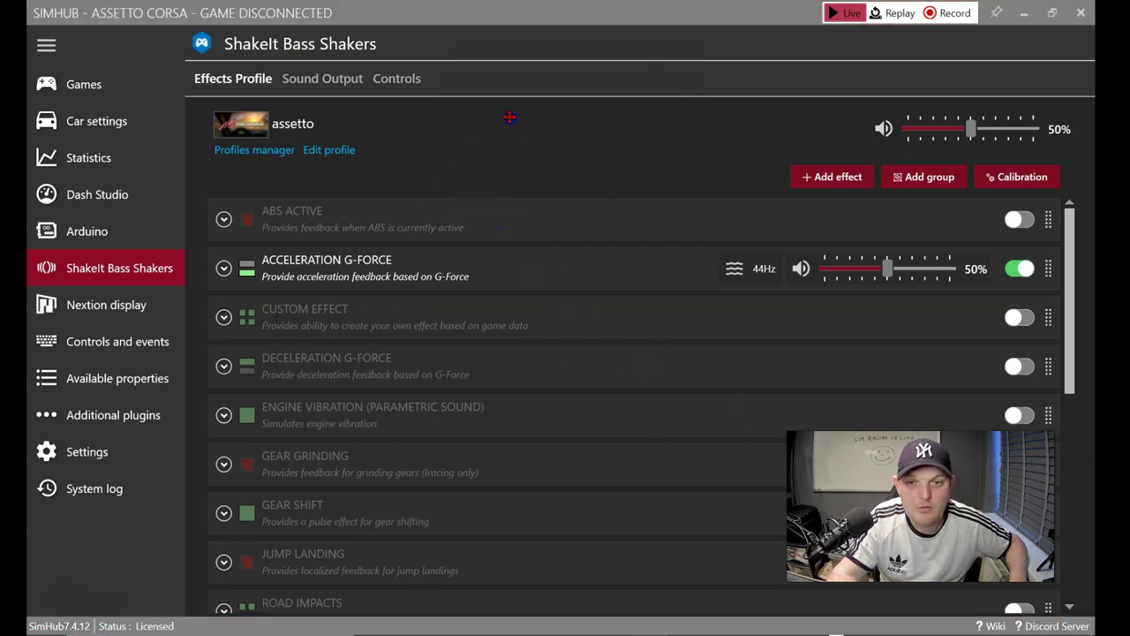
Show the detailed settings of the Acceleration G-Force effect and run its test.
{"action": "scroll", "coordinate": [653, 365], "scroll_direction": "down", "scroll_amount": 1}
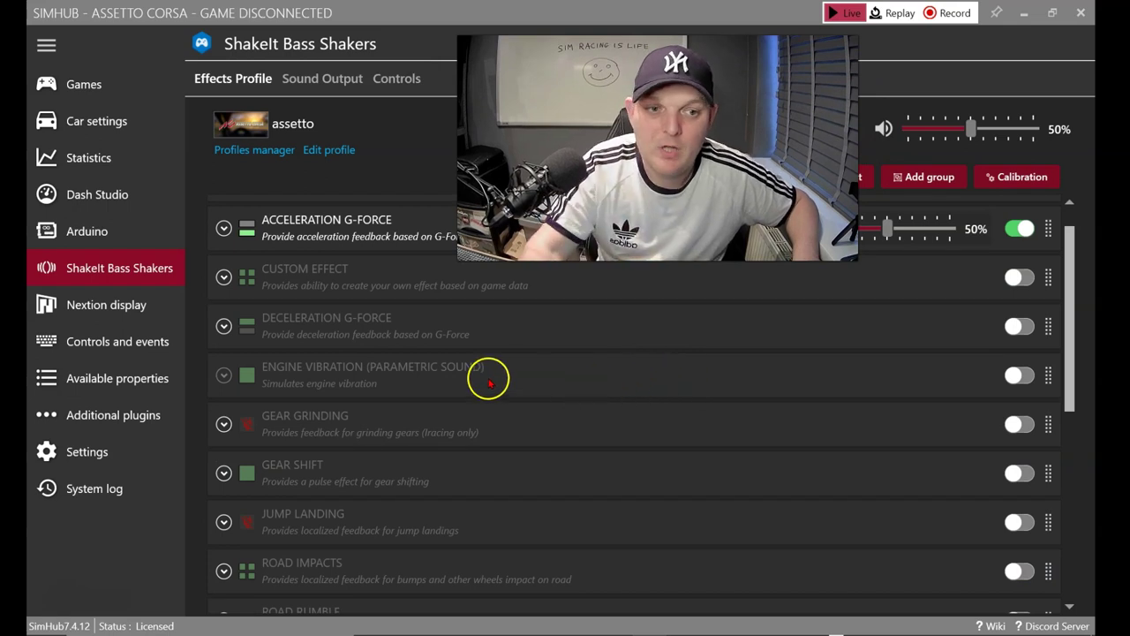
{"action": "scroll", "coordinate": [450, 371], "scroll_direction": "up", "scroll_amount": 1}
{"action": "left_click", "coordinate": [224, 267]}
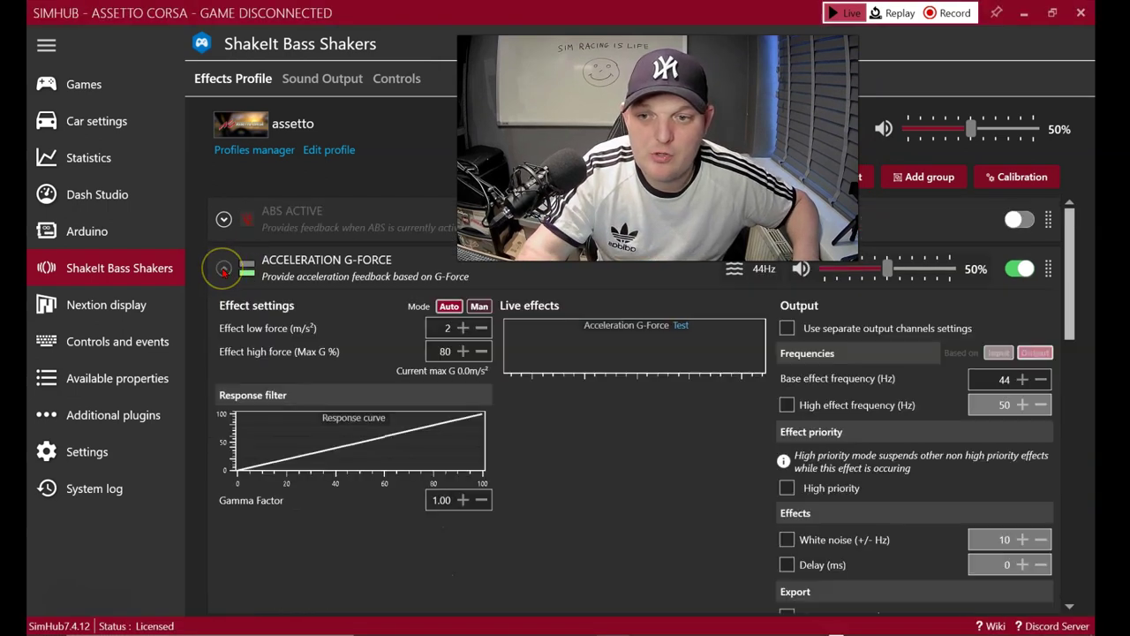
{"action": "left_click", "coordinate": [678, 326]}
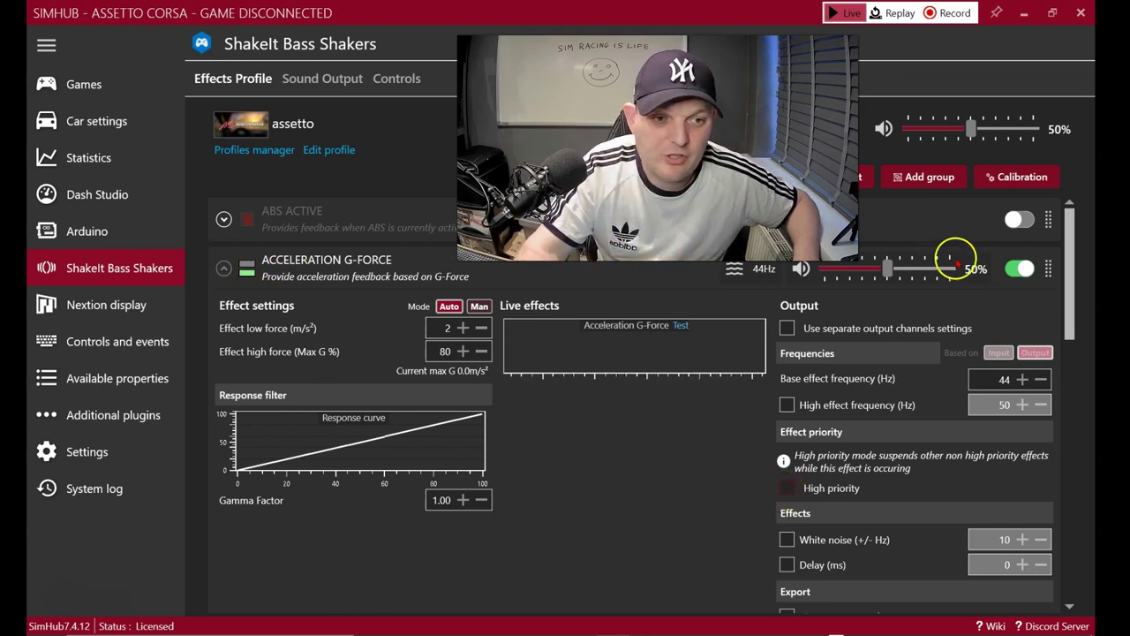
Disable the Acceleration G-Force effect, collapse its settings and look through the effects list.
{"action": "left_click", "coordinate": [1018, 270]}
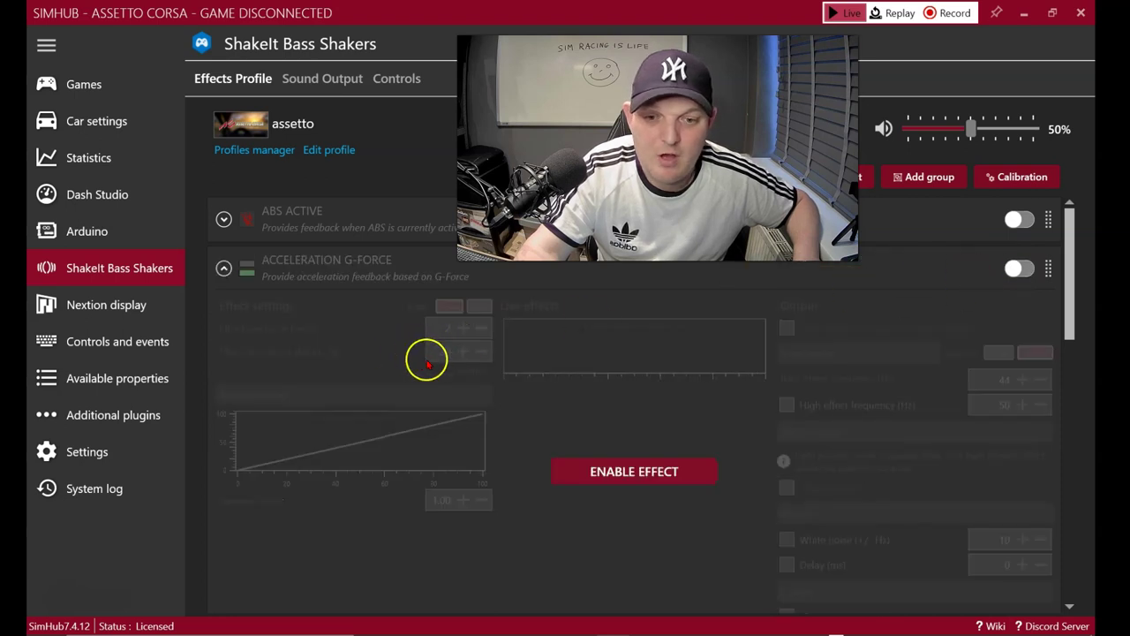
{"action": "left_click", "coordinate": [225, 270]}
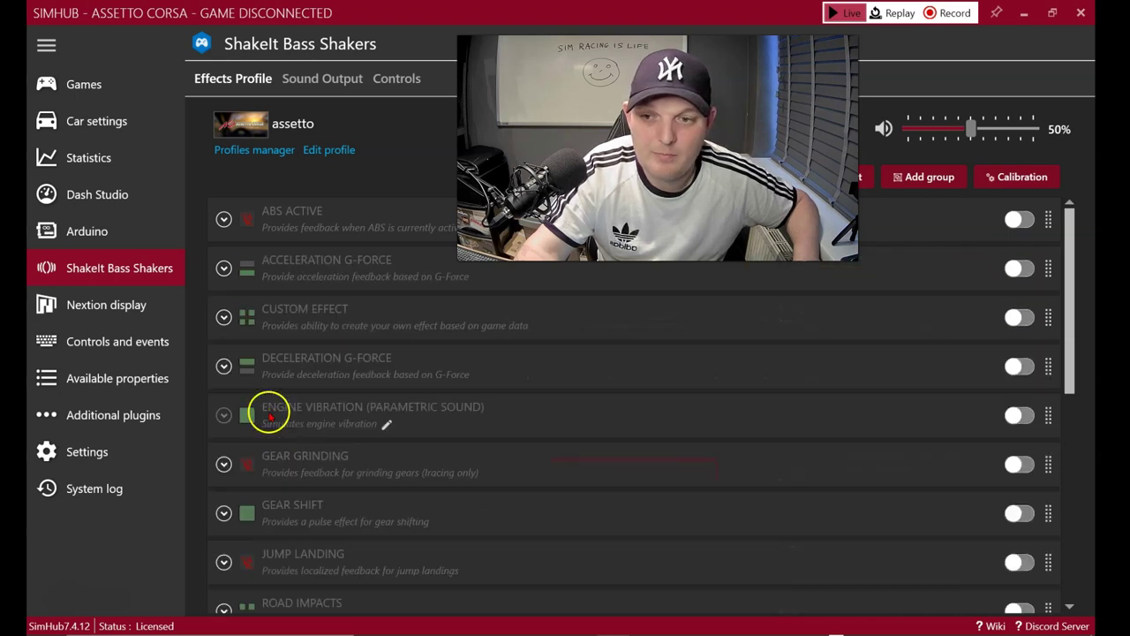
{"action": "scroll", "coordinate": [228, 309], "scroll_direction": "down", "scroll_amount": 8}
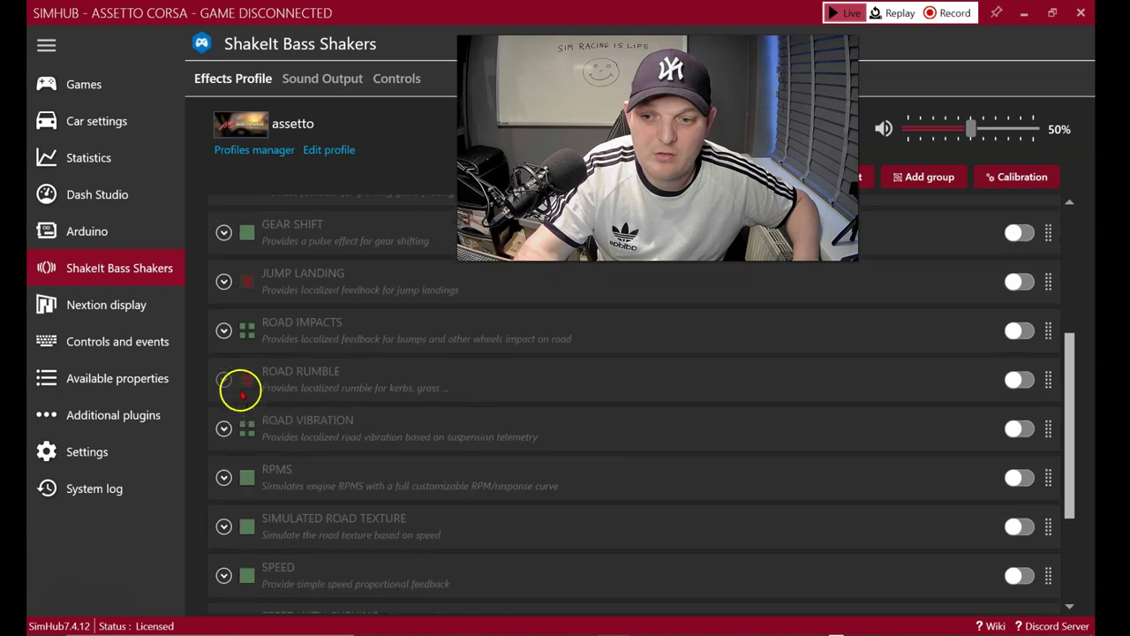
{"action": "scroll", "coordinate": [381, 525], "scroll_direction": "up", "scroll_amount": 8}
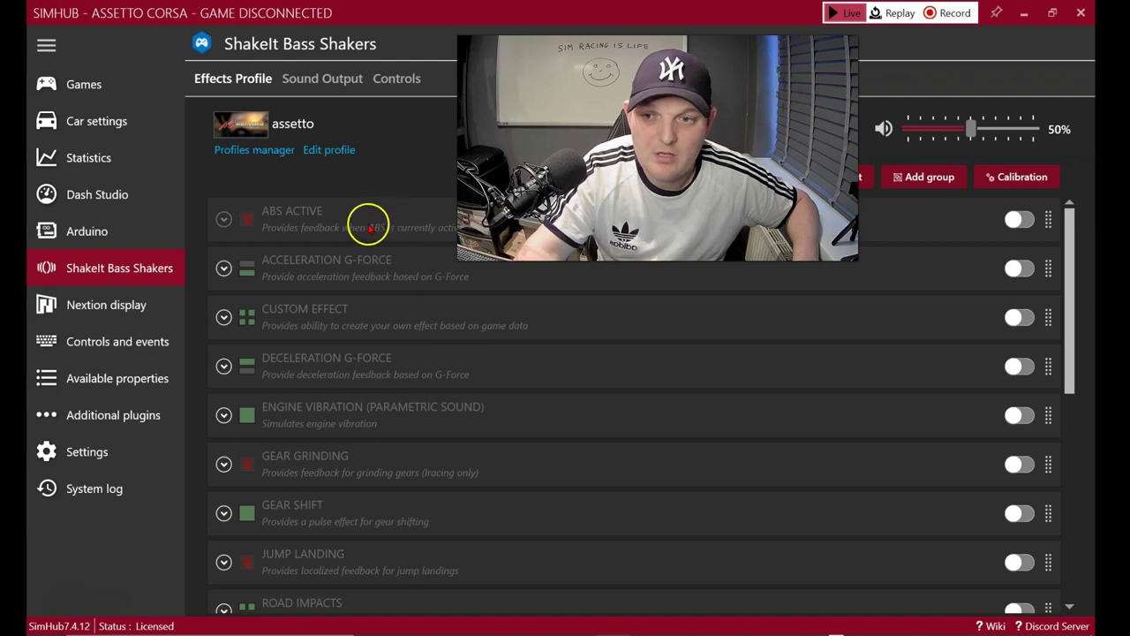
Enable the Engine vibration (parametric sound) effect and expand its settings.
{"action": "mouse_move", "coordinate": [248, 228]}
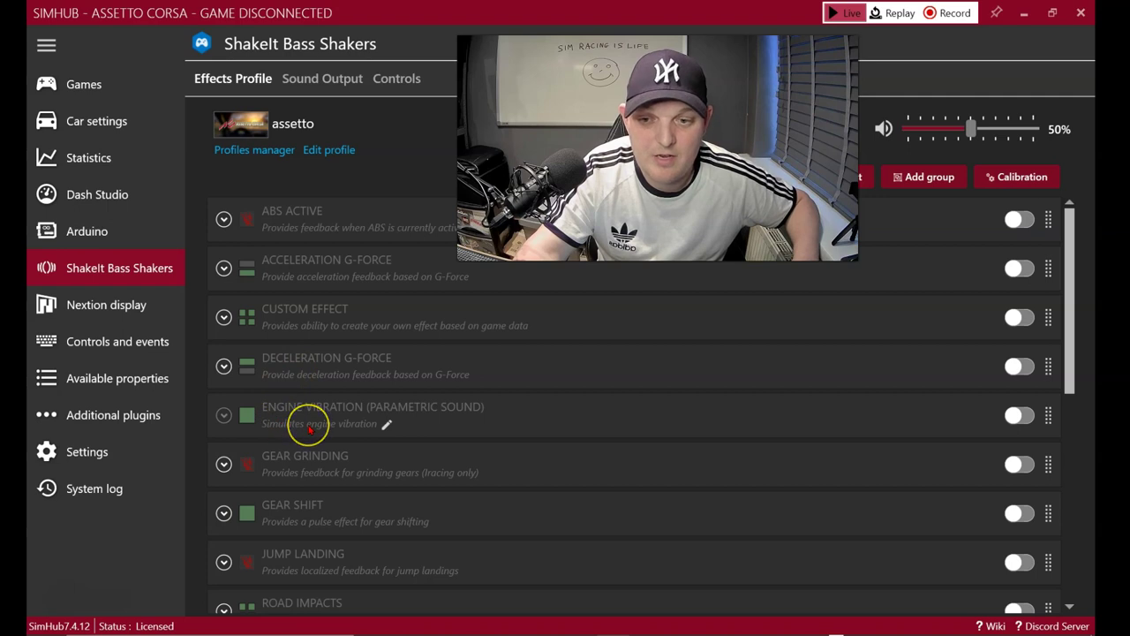
{"action": "left_click", "coordinate": [1018, 416]}
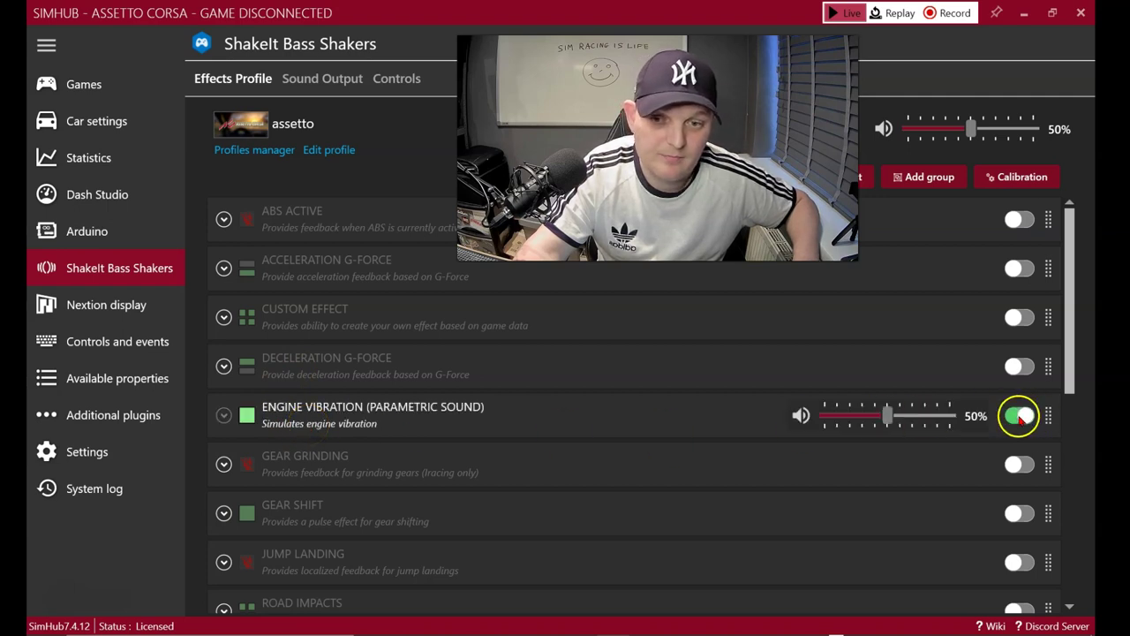
{"action": "left_click", "coordinate": [224, 415]}
{"action": "scroll", "coordinate": [565, 426], "scroll_direction": "down", "scroll_amount": 2}
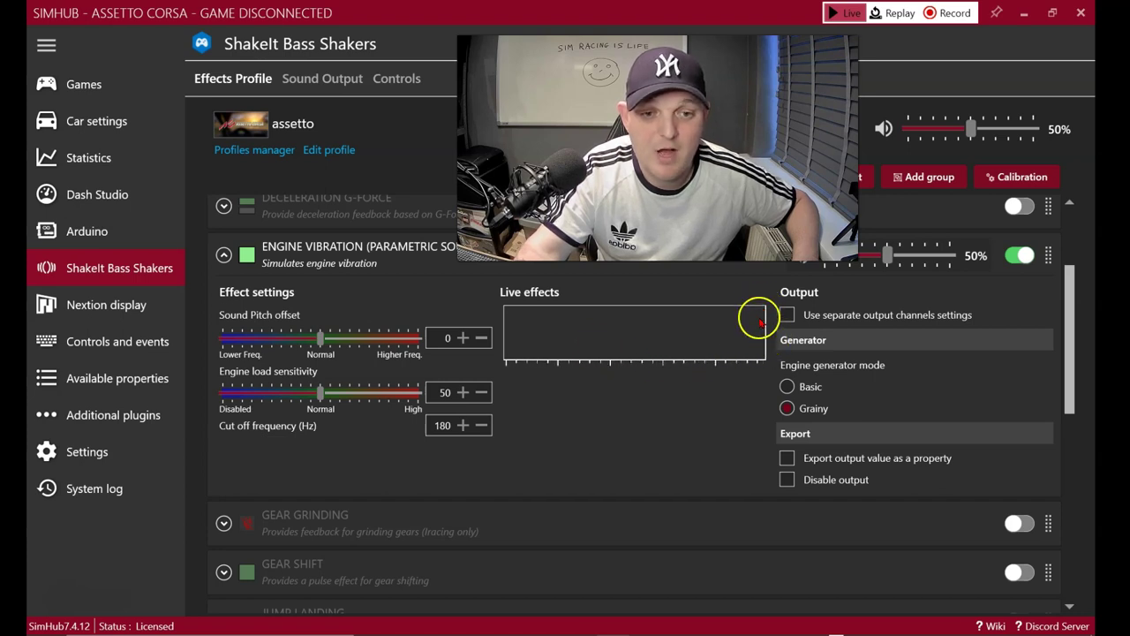
Set the Engine vibration effect's gain to 28% and collapse its settings.
{"action": "mouse_move", "coordinate": [890, 255]}
{"action": "left_mouse_down"}
{"action": "mouse_move", "coordinate": [949, 249]}
{"action": "mouse_move", "coordinate": [884, 253]}
{"action": "left_mouse_up"}
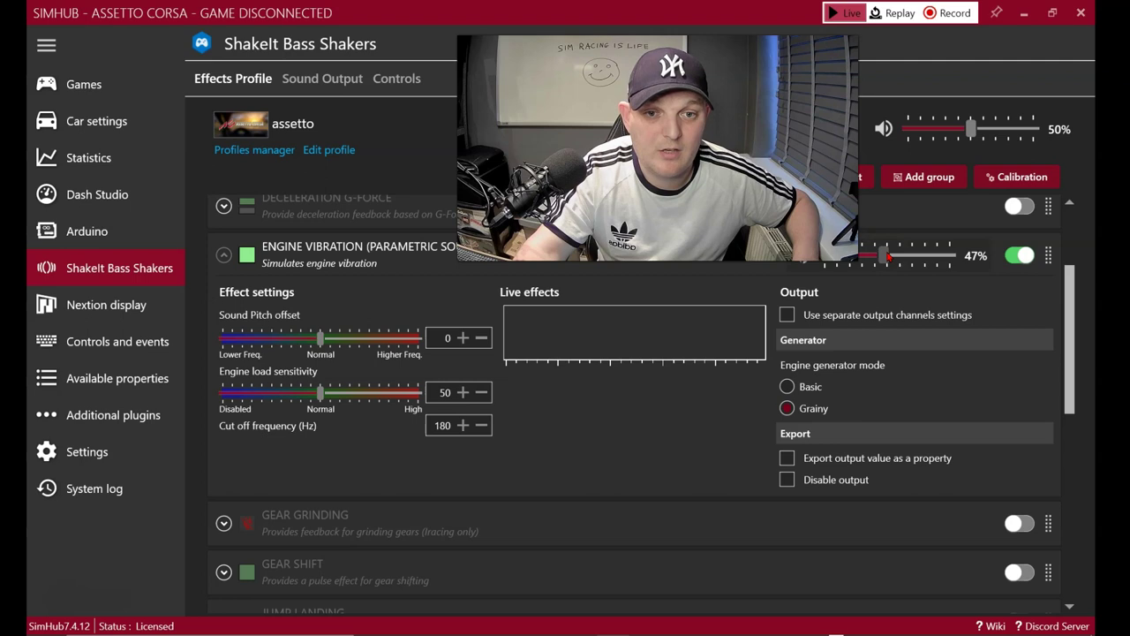
{"action": "left_click", "coordinate": [888, 256]}
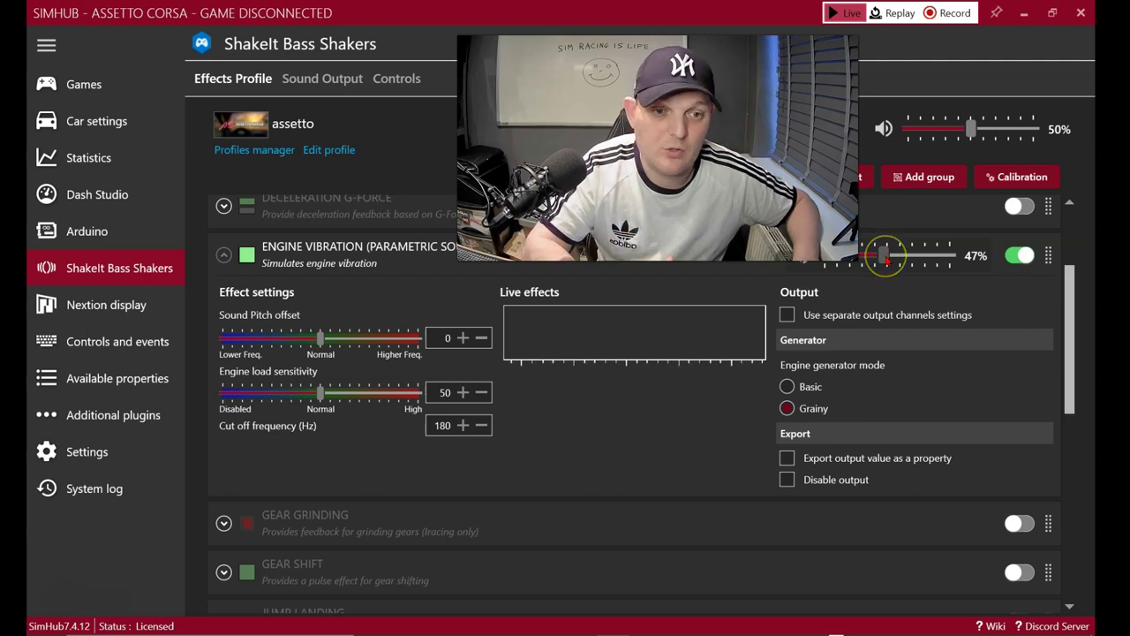
{"action": "left_click_drag", "start_coordinate": [886, 256], "coordinate": [864, 256]}
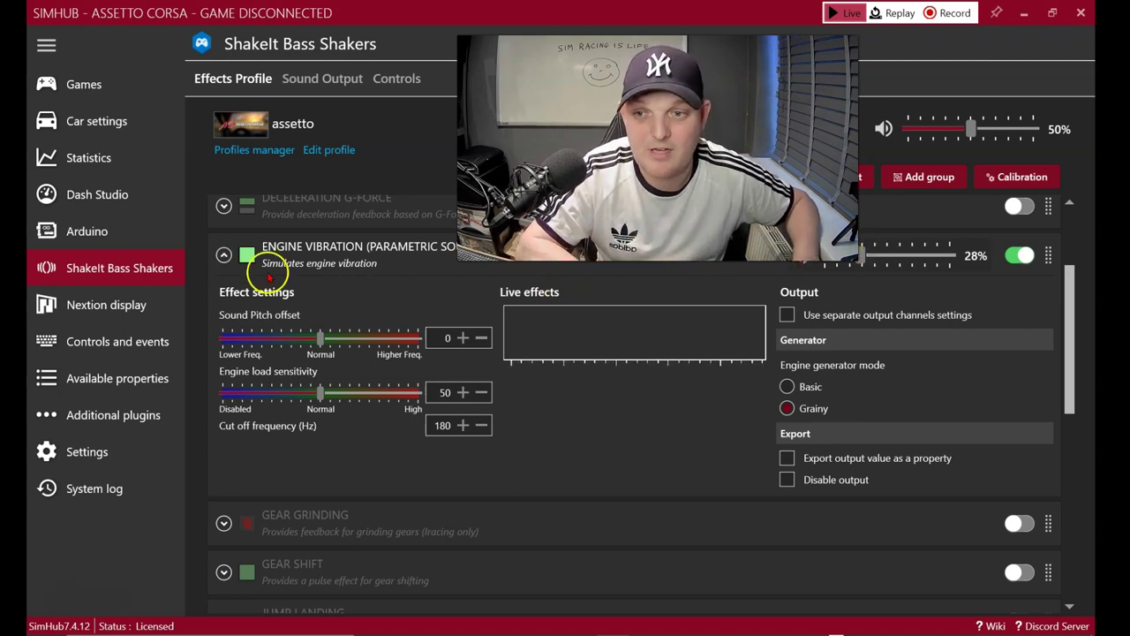
{"action": "left_click", "coordinate": [224, 255]}
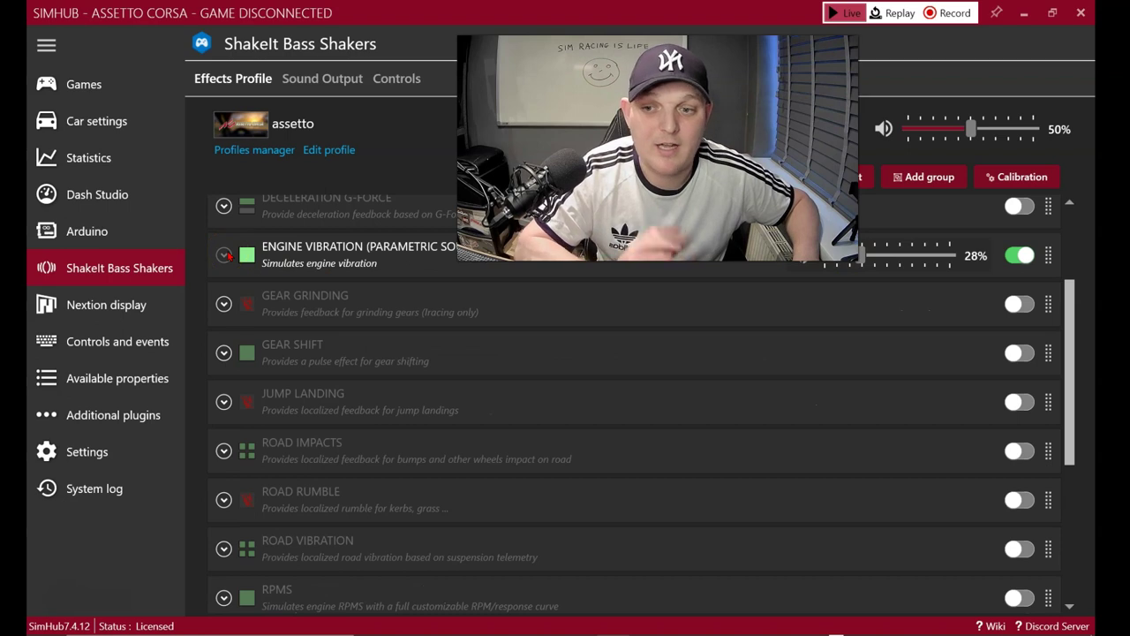
Expand the Gear Shift effect and enable it.
{"action": "left_click", "coordinate": [265, 345]}
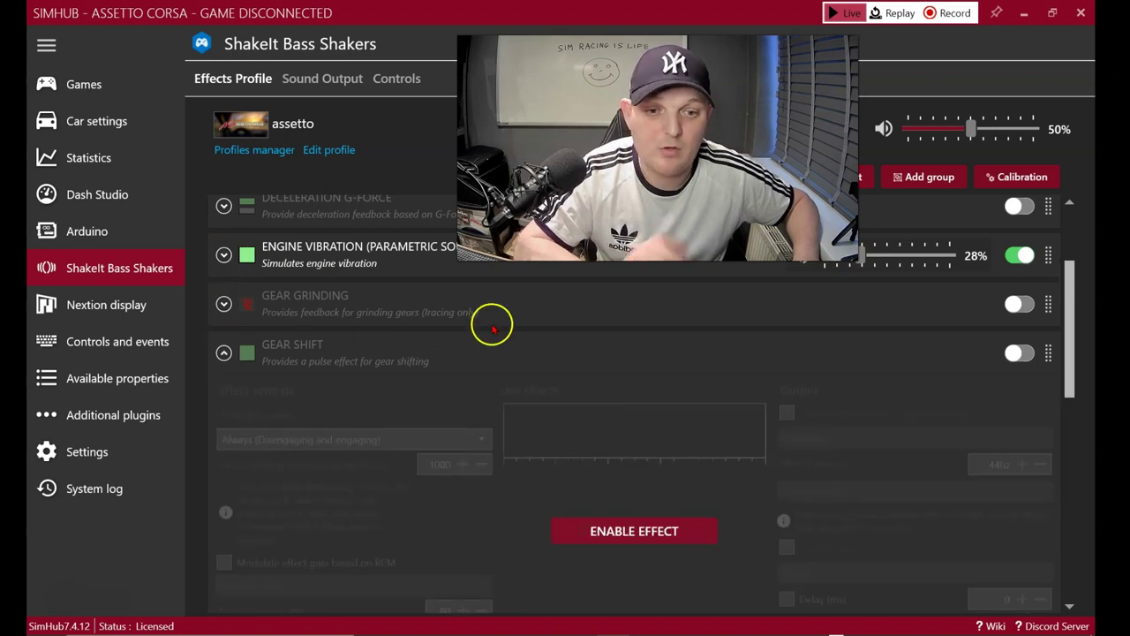
{"action": "scroll", "coordinate": [548, 406], "scroll_direction": "down", "scroll_amount": 2}
{"action": "left_click", "coordinate": [606, 485]}
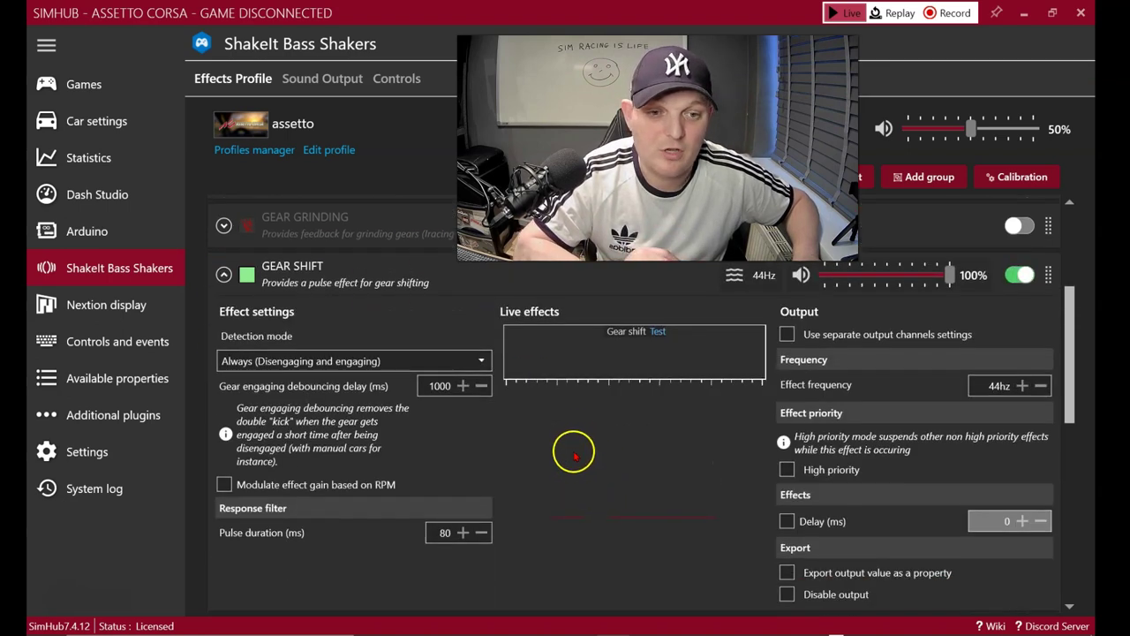
{"action": "scroll", "coordinate": [717, 449], "scroll_direction": "down", "scroll_amount": 1}
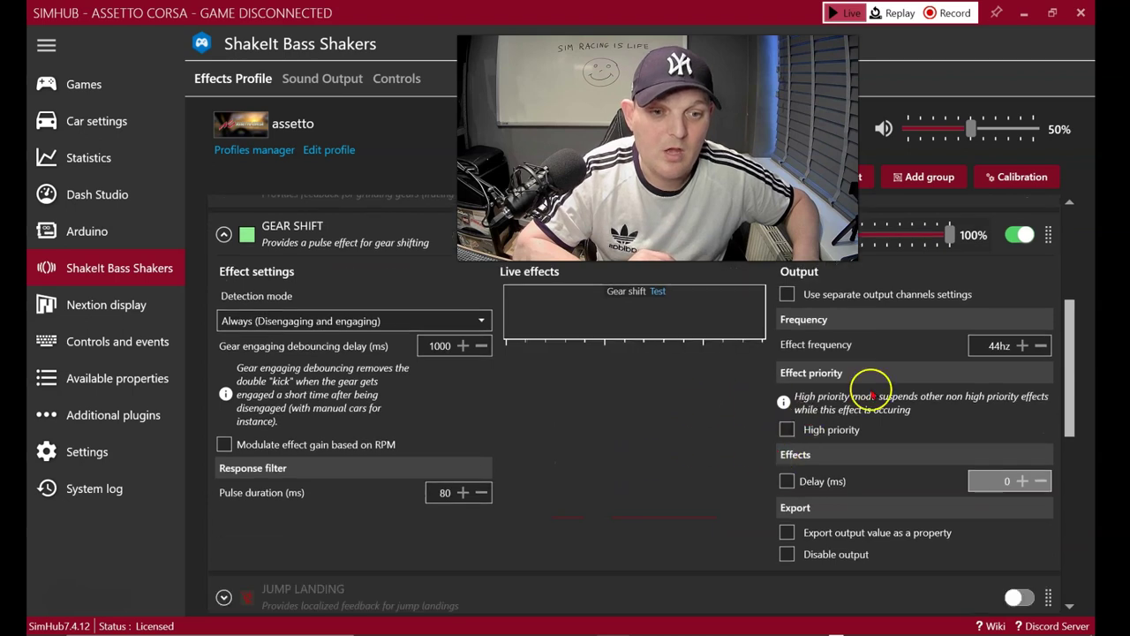
Set the Gear Shift effect's frequency to 30 Hz, mark it as high priority and collapse its settings.
{"action": "left_click", "coordinate": [1039, 347]}
{"action": "left_click", "coordinate": [1039, 347]}
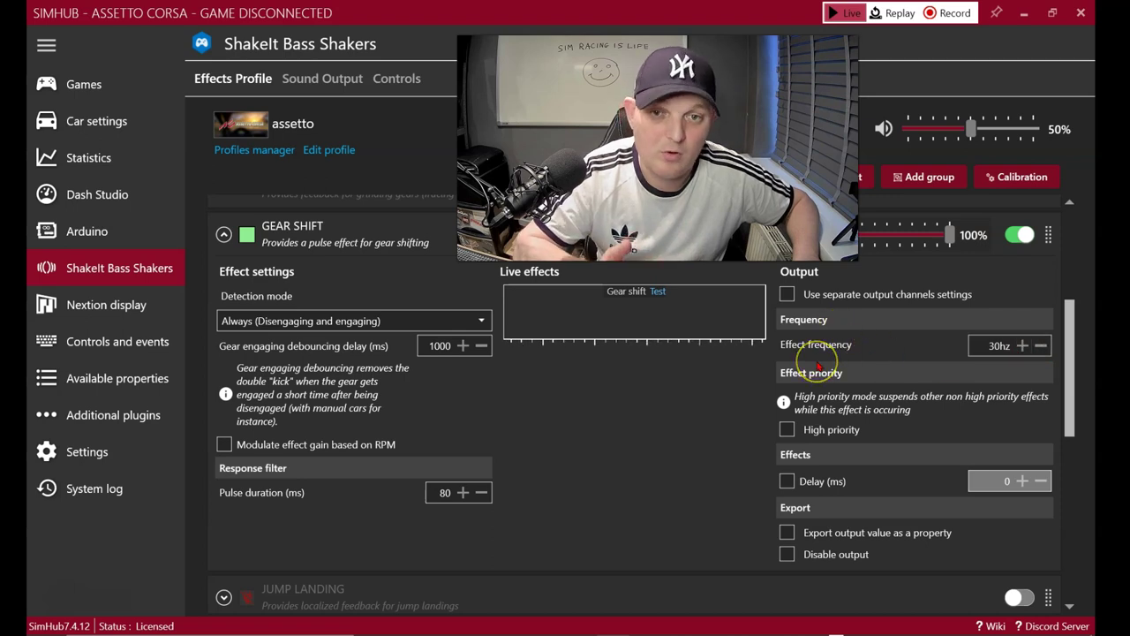
{"action": "left_click", "coordinate": [1040, 346]}
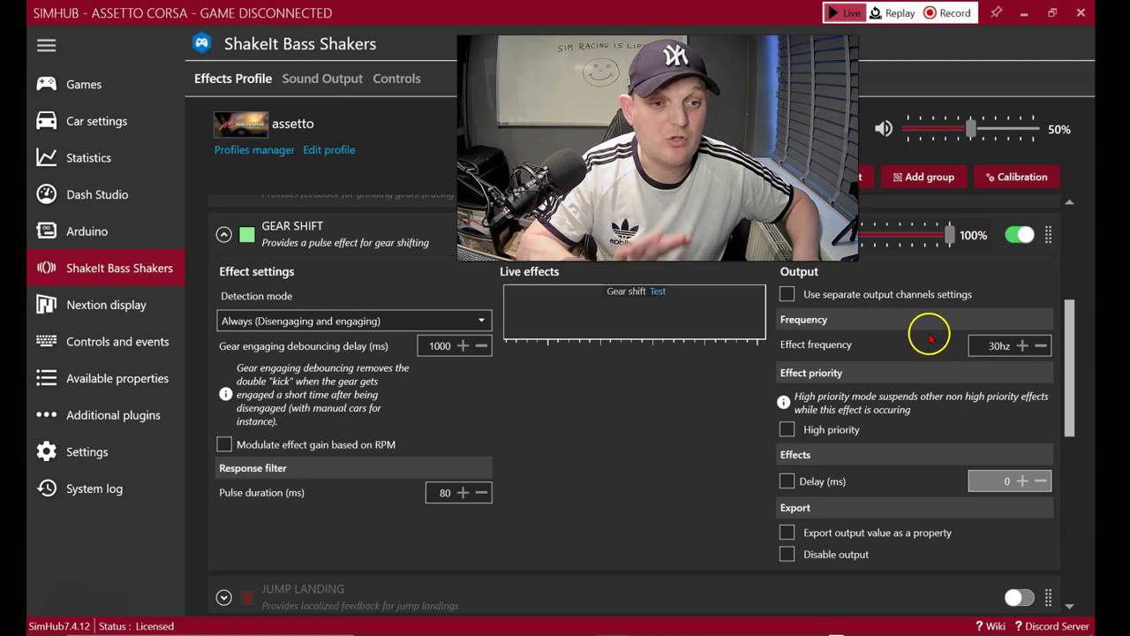
{"action": "left_click", "coordinate": [795, 432]}
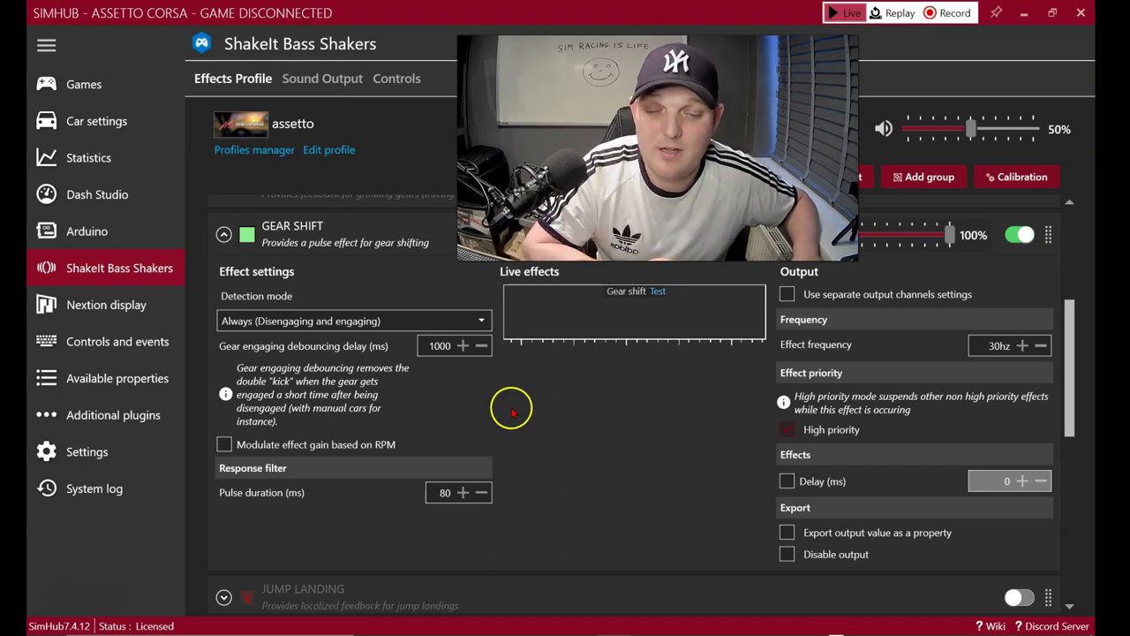
{"action": "left_click", "coordinate": [225, 234]}
Enable the Road Impacts effect with Front/Rear spatialization, test its front channel and collapse its settings.
{"action": "scroll", "coordinate": [349, 278], "scroll_direction": "down", "scroll_amount": 1}
{"action": "scroll", "coordinate": [353, 292], "scroll_direction": "down", "scroll_amount": 1}
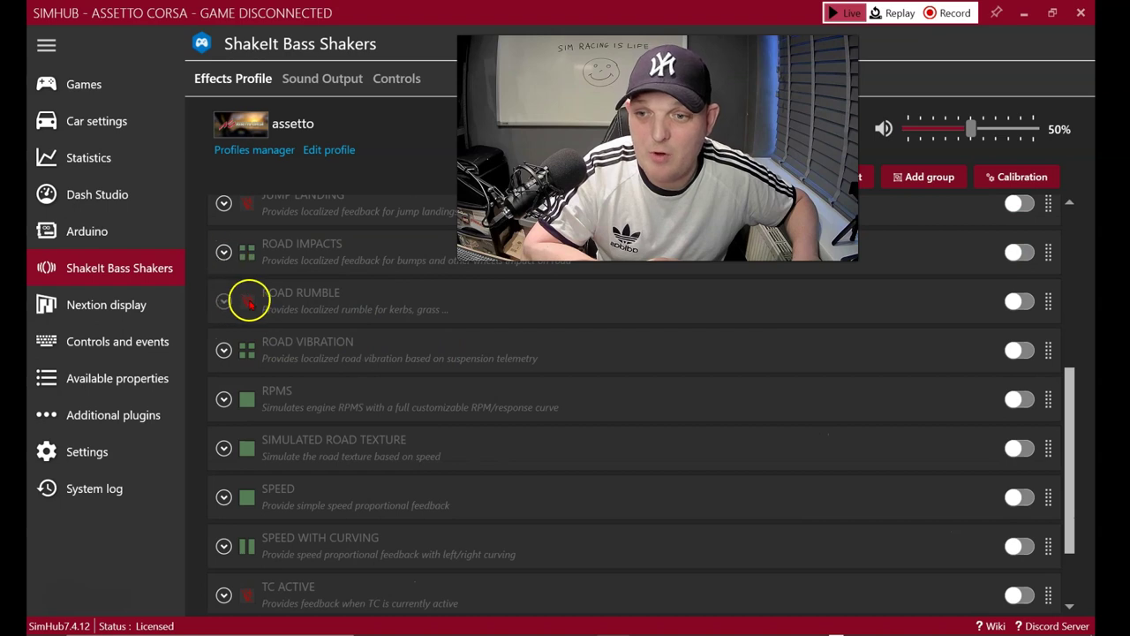
{"action": "mouse_move", "coordinate": [300, 296]}
{"action": "left_click", "coordinate": [225, 253]}
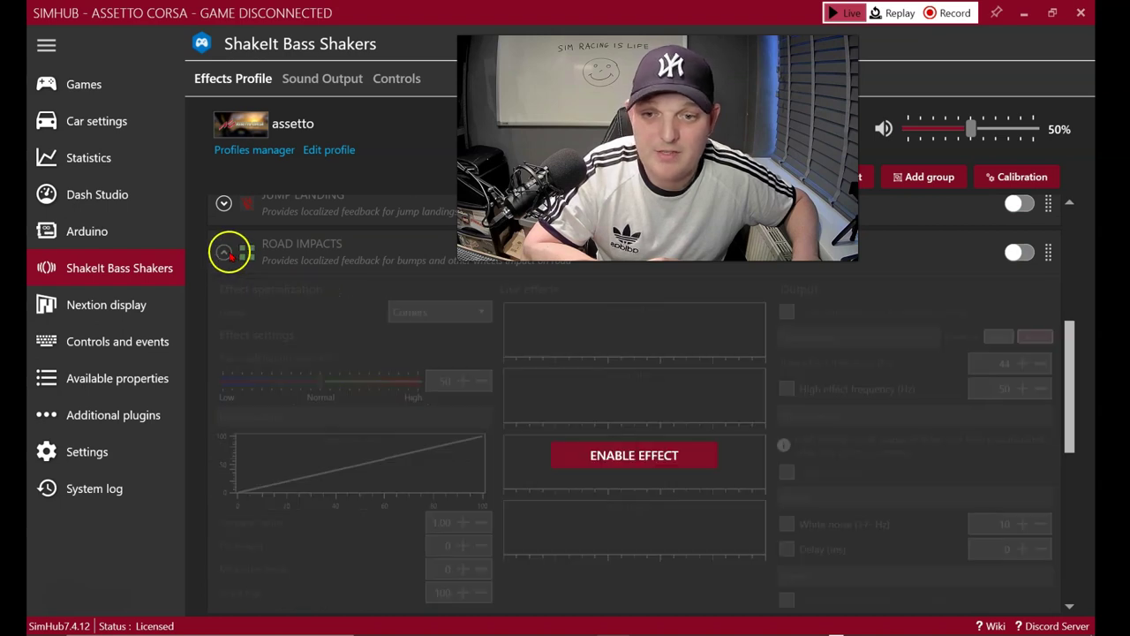
{"action": "left_click", "coordinate": [638, 454]}
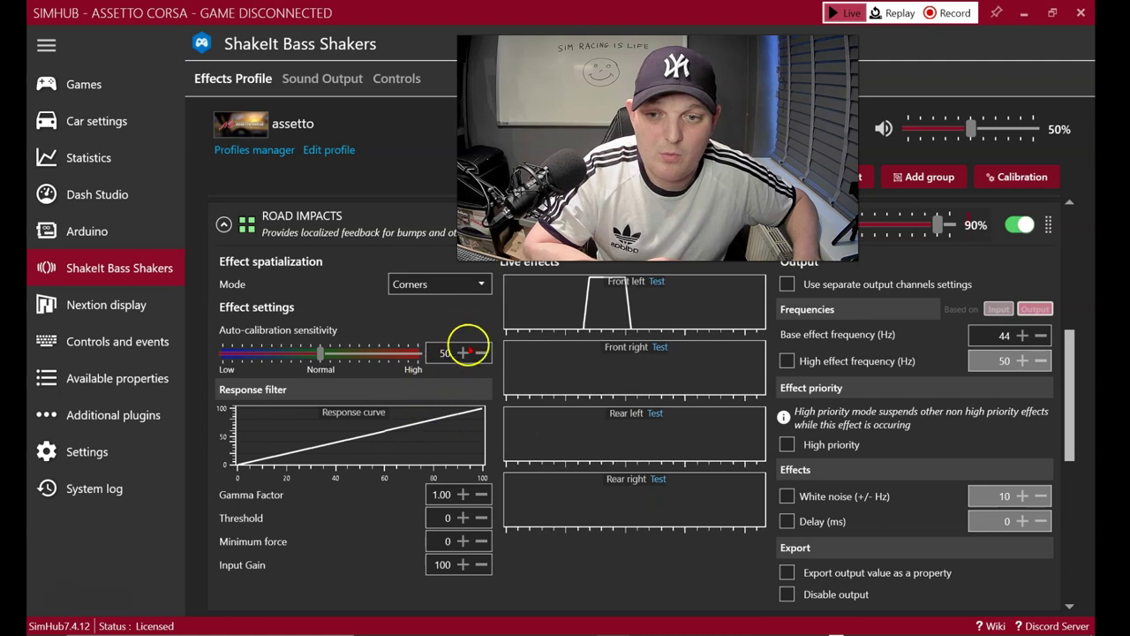
{"action": "left_click", "coordinate": [480, 283]}
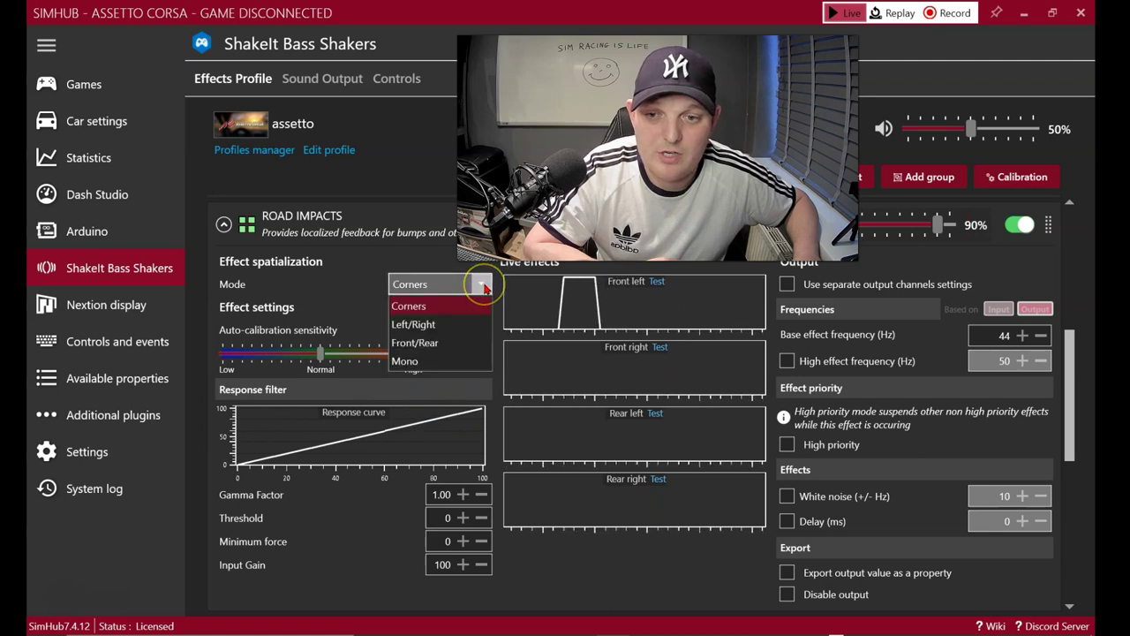
{"action": "left_click", "coordinate": [431, 343]}
{"action": "left_click", "coordinate": [649, 282]}
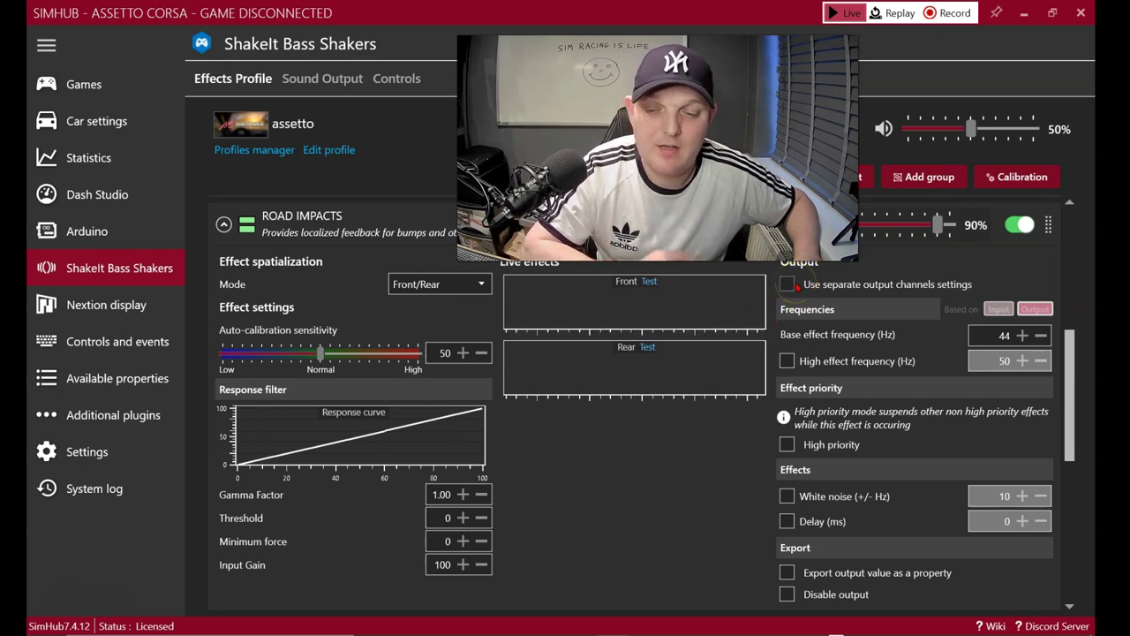
{"action": "left_click", "coordinate": [224, 224]}
Enable the RPMS effect to inspect its settings, disable it again and collapse it.
{"action": "scroll", "coordinate": [346, 309], "scroll_direction": "down", "scroll_amount": 1}
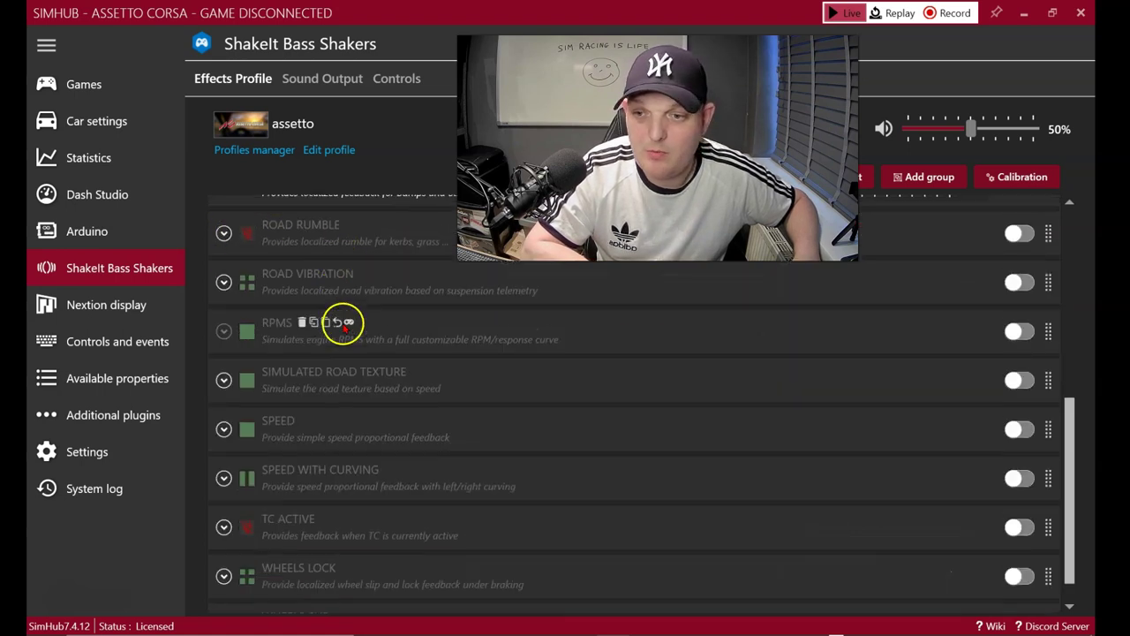
{"action": "left_click", "coordinate": [224, 332]}
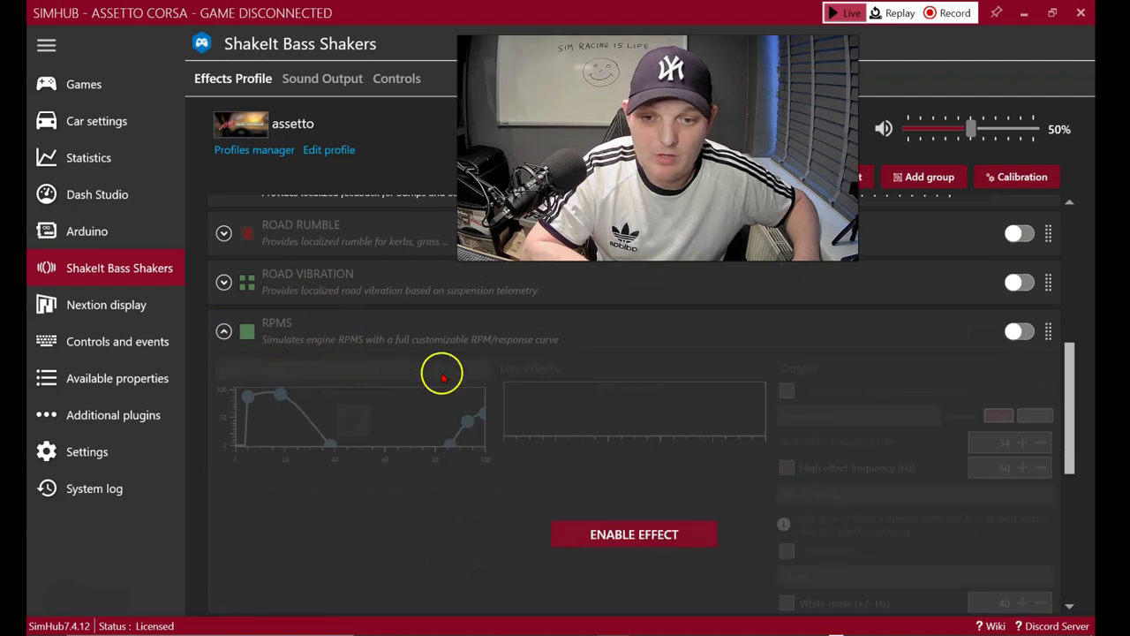
{"action": "left_click", "coordinate": [613, 532]}
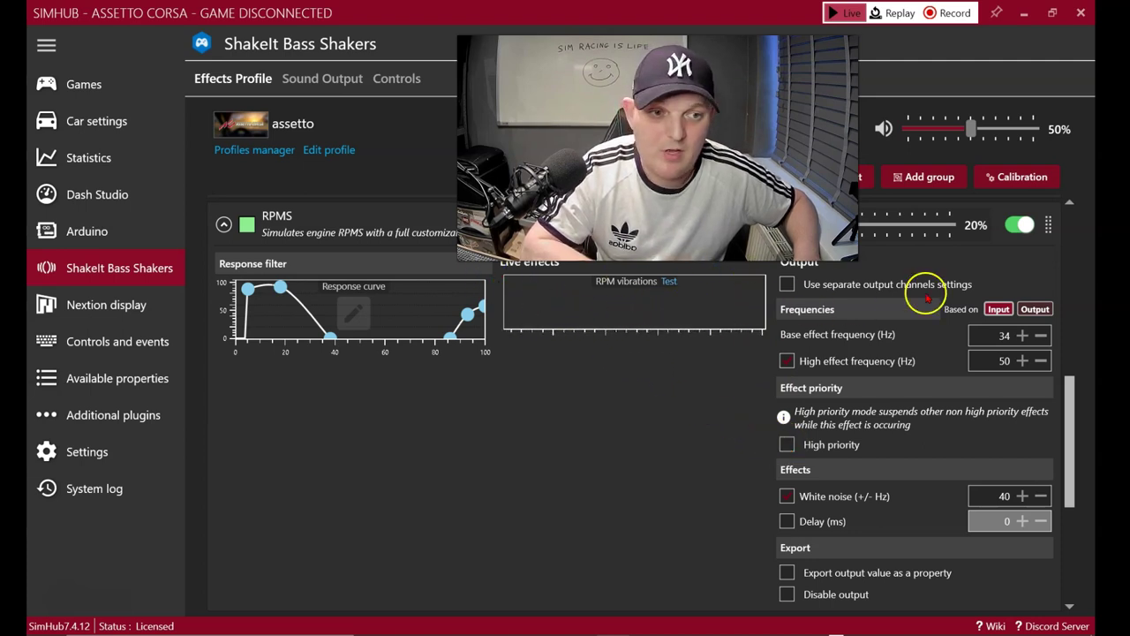
{"action": "left_click", "coordinate": [1020, 226]}
{"action": "left_click", "coordinate": [223, 224]}
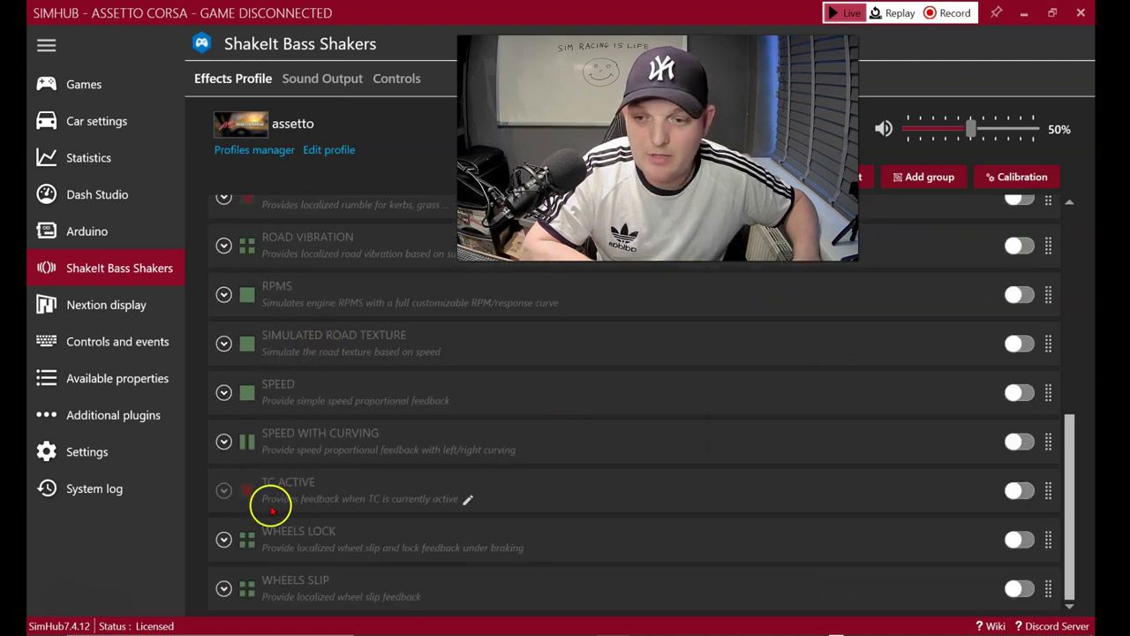
Check whether TC Active is supported, enable the Speed effect and collapse its settings.
{"action": "mouse_move", "coordinate": [245, 496]}
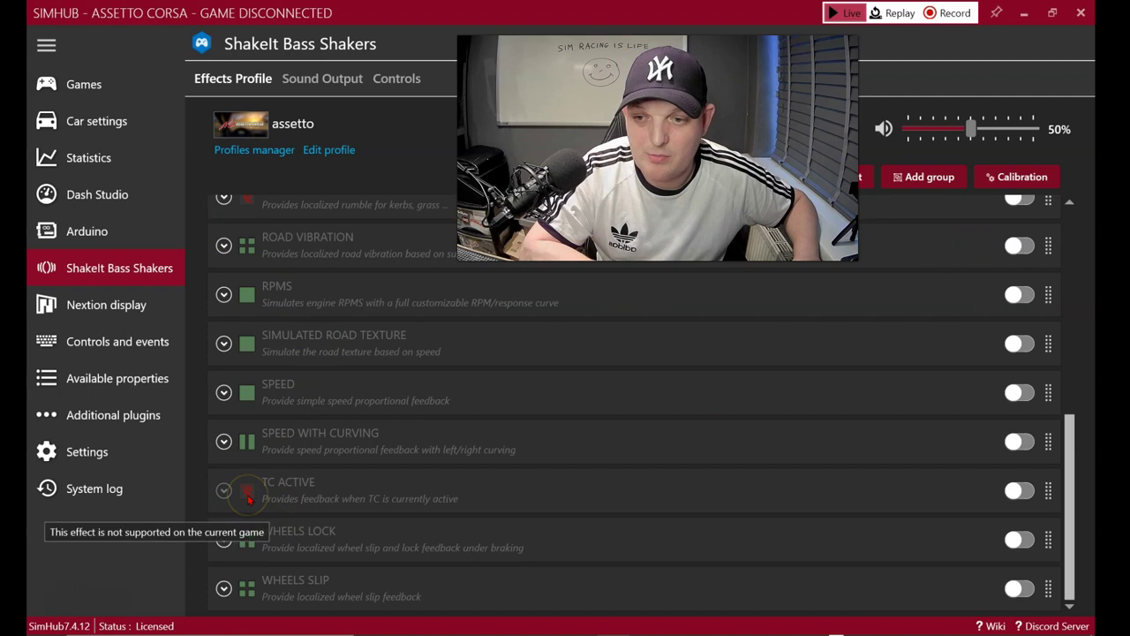
{"action": "left_click", "coordinate": [226, 394]}
{"action": "left_click", "coordinate": [629, 590]}
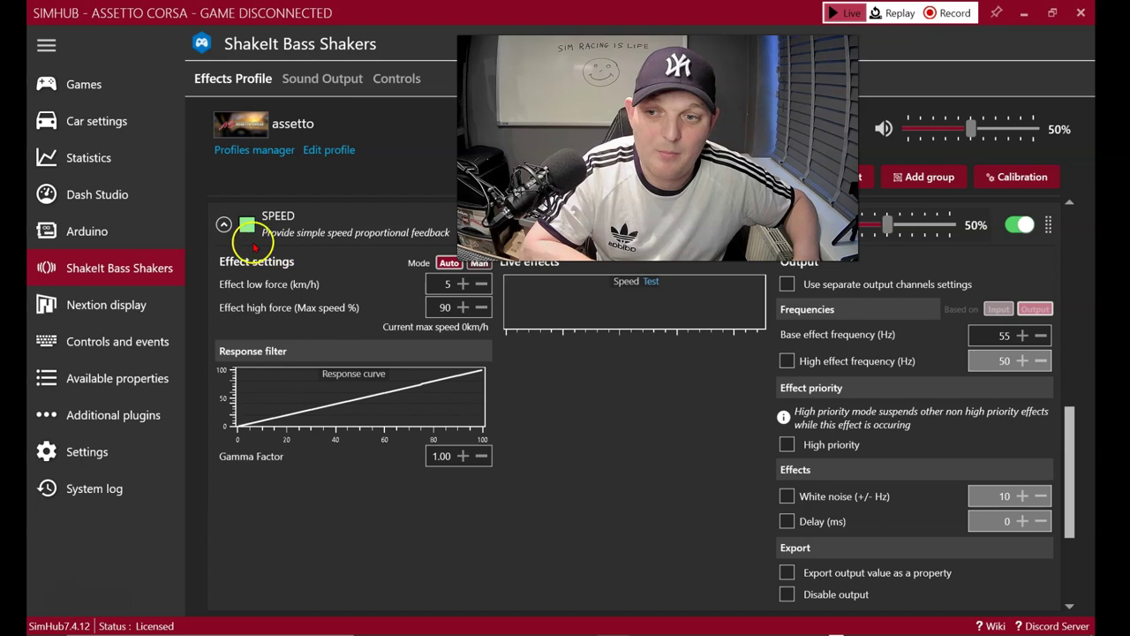
{"action": "left_click", "coordinate": [223, 224]}
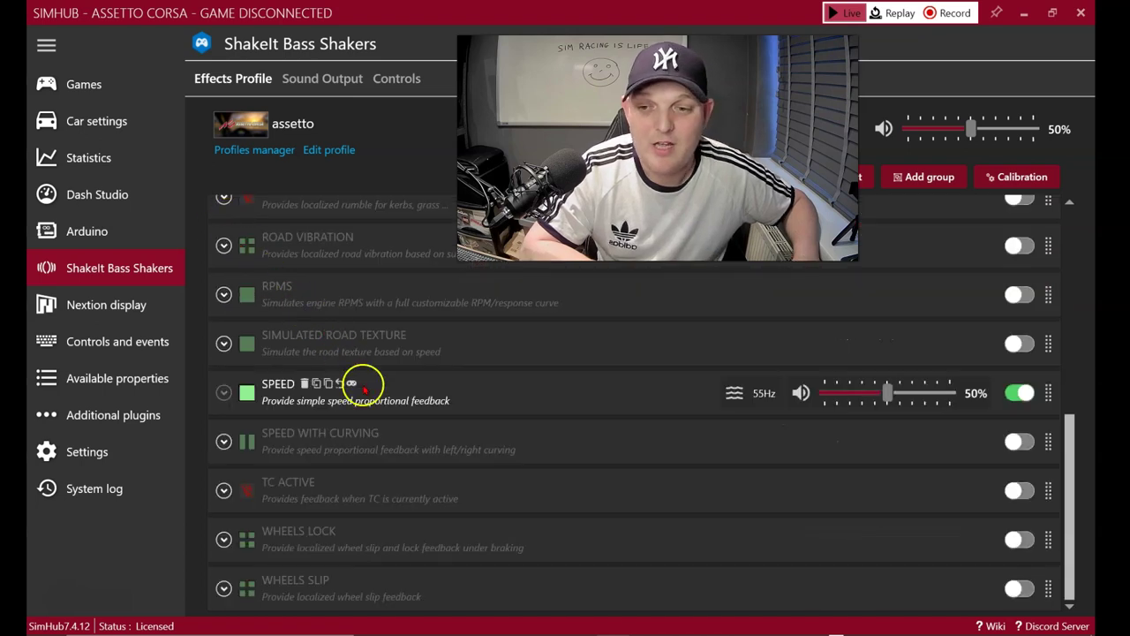
Review the whole effects list for enabled effects and check whether Road Rumble is supported in this game.
{"action": "scroll", "coordinate": [391, 446], "scroll_direction": "up", "scroll_amount": 4}
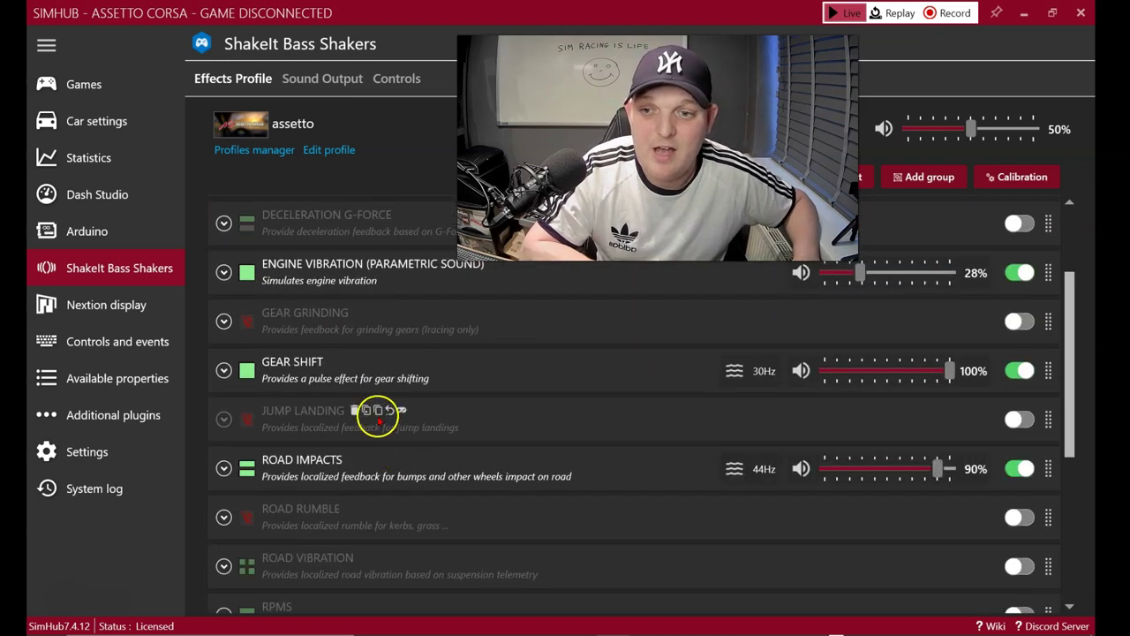
{"action": "scroll", "coordinate": [378, 415], "scroll_direction": "up", "scroll_amount": 3}
{"action": "scroll", "coordinate": [375, 417], "scroll_direction": "up", "scroll_amount": 1}
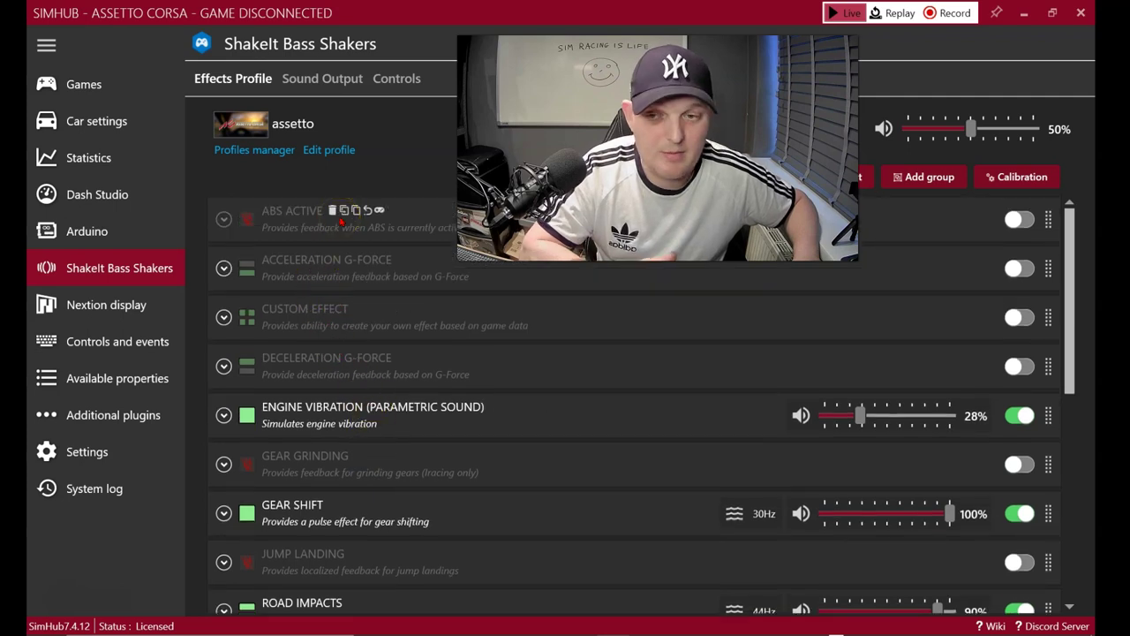
{"action": "scroll", "coordinate": [342, 229], "scroll_direction": "down", "scroll_amount": 3}
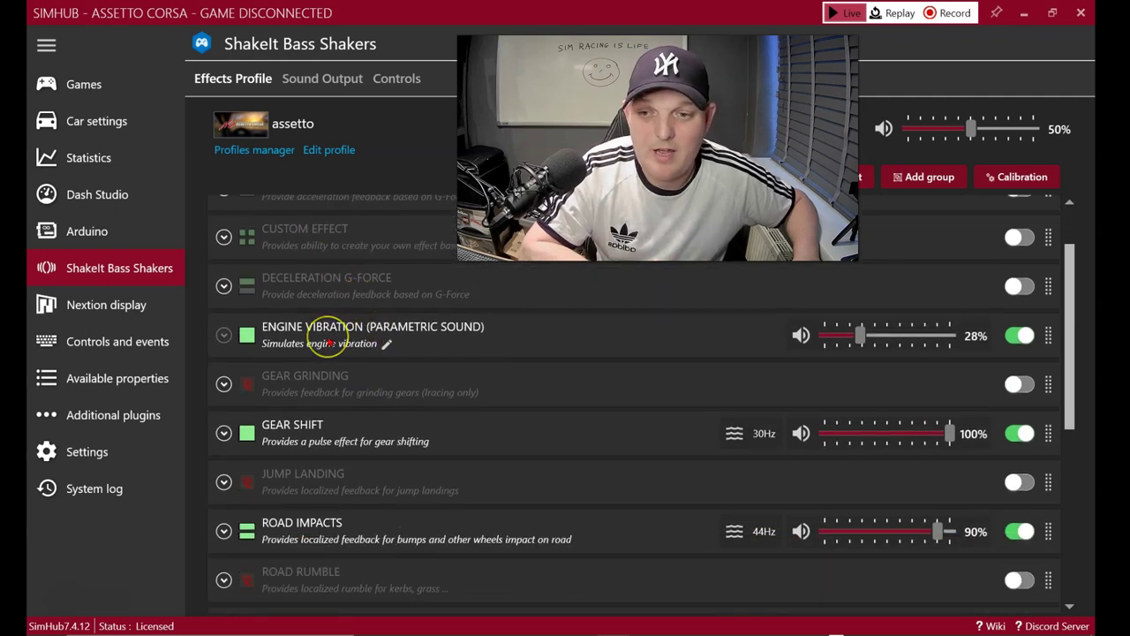
{"action": "scroll", "coordinate": [327, 347], "scroll_direction": "down", "scroll_amount": 2}
{"action": "scroll", "coordinate": [321, 371], "scroll_direction": "down", "scroll_amount": 4}
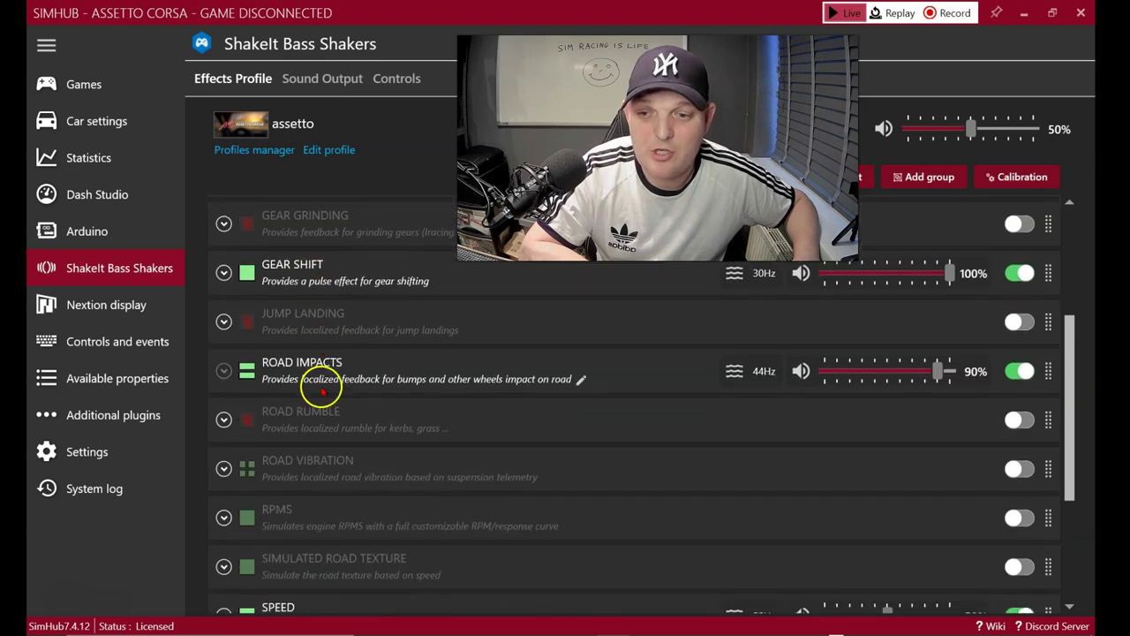
{"action": "left_click", "coordinate": [249, 427]}
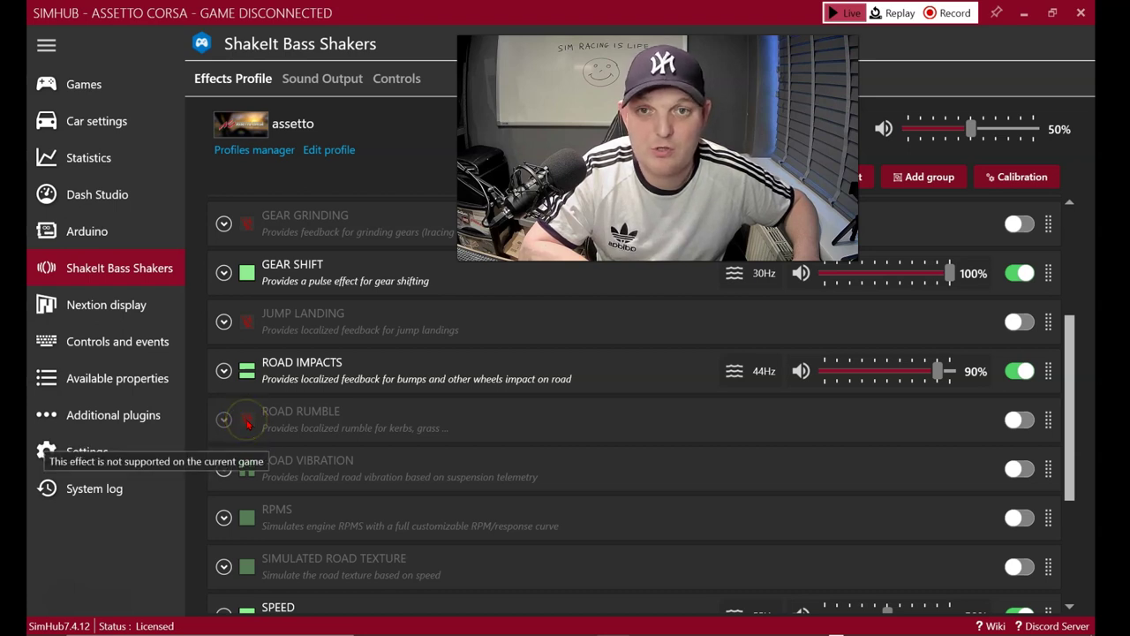
{"action": "mouse_move", "coordinate": [328, 412]}
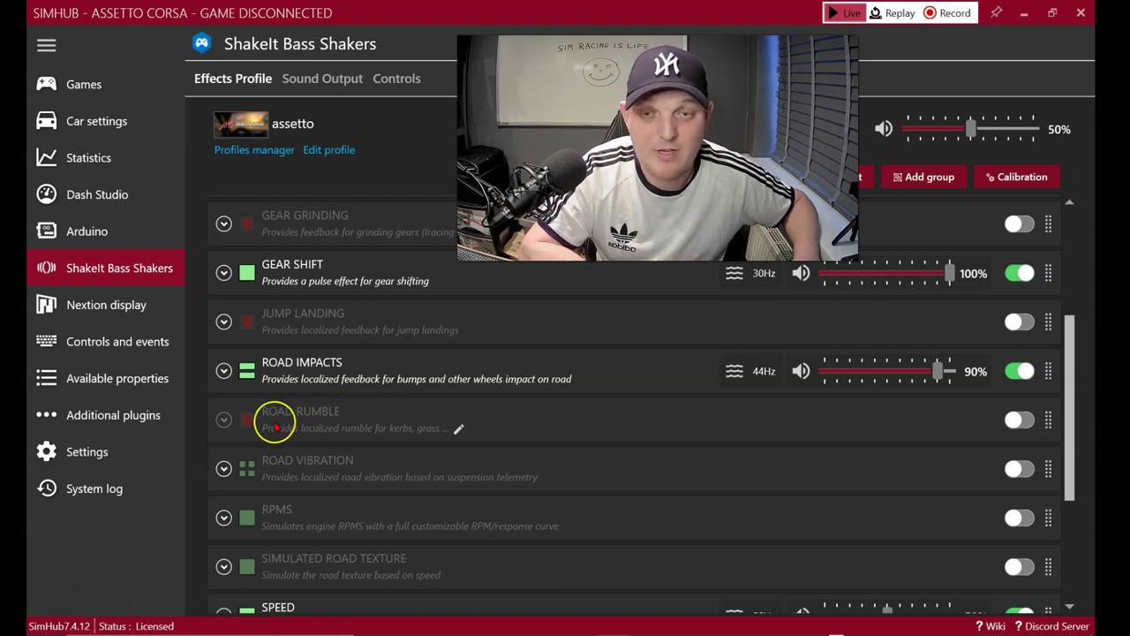
{"action": "scroll", "coordinate": [275, 426], "scroll_direction": "down", "scroll_amount": 1}
{"action": "scroll", "coordinate": [308, 406], "scroll_direction": "down", "scroll_amount": 4}
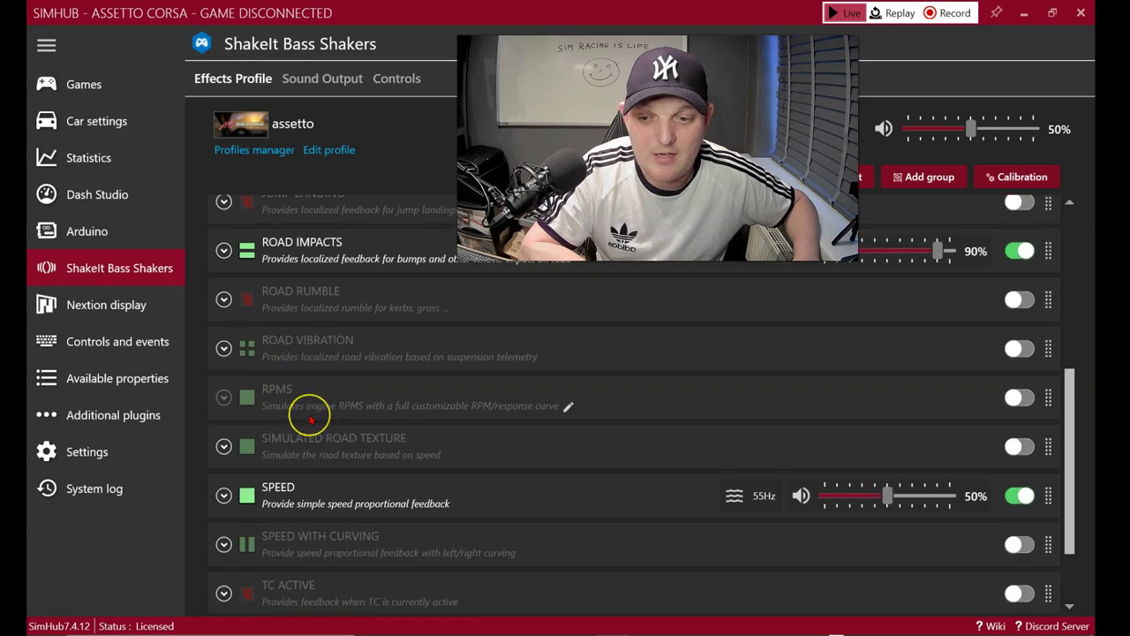
{"action": "scroll", "coordinate": [311, 422], "scroll_direction": "down", "scroll_amount": 1}
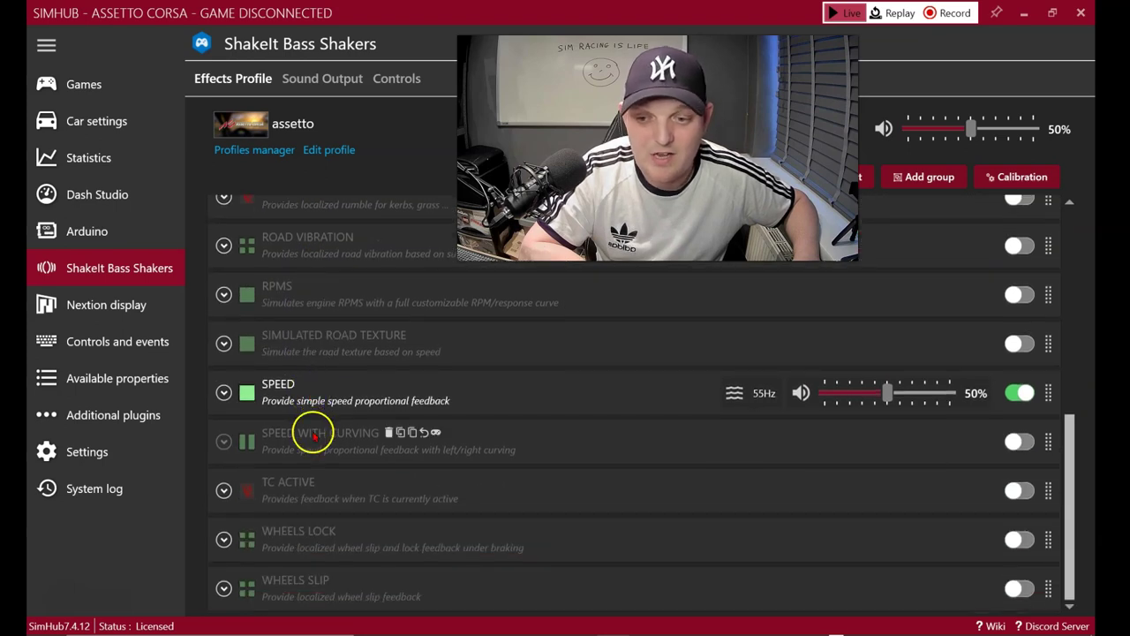
Look over the gain and mute control assignments and the sound output's custom channel map.
{"action": "left_click", "coordinate": [402, 79]}
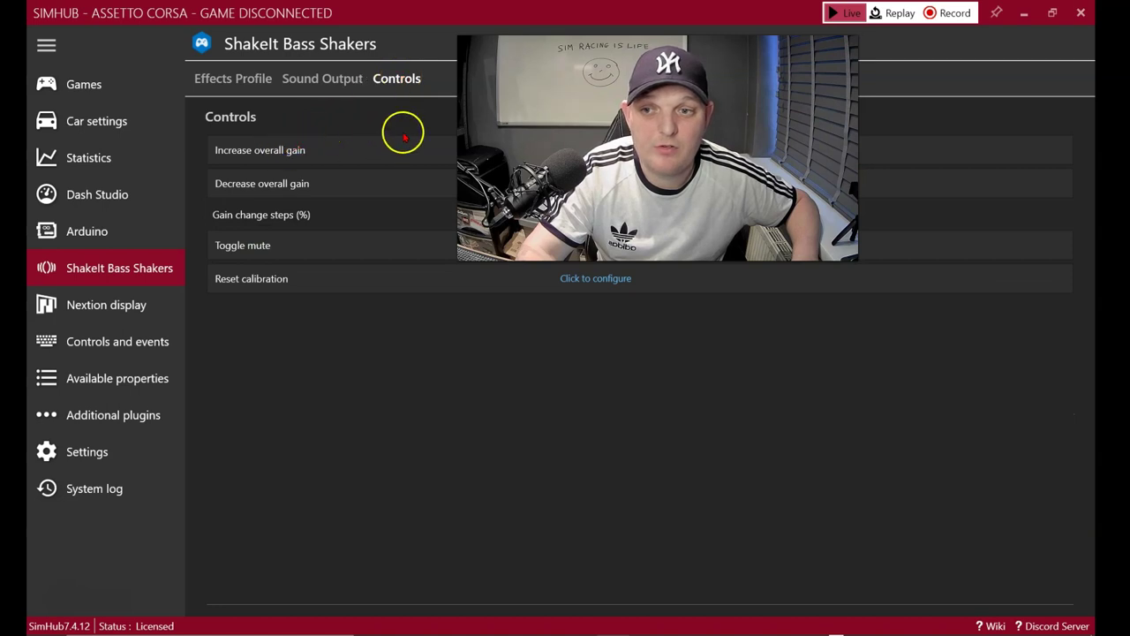
{"action": "left_click", "coordinate": [328, 162]}
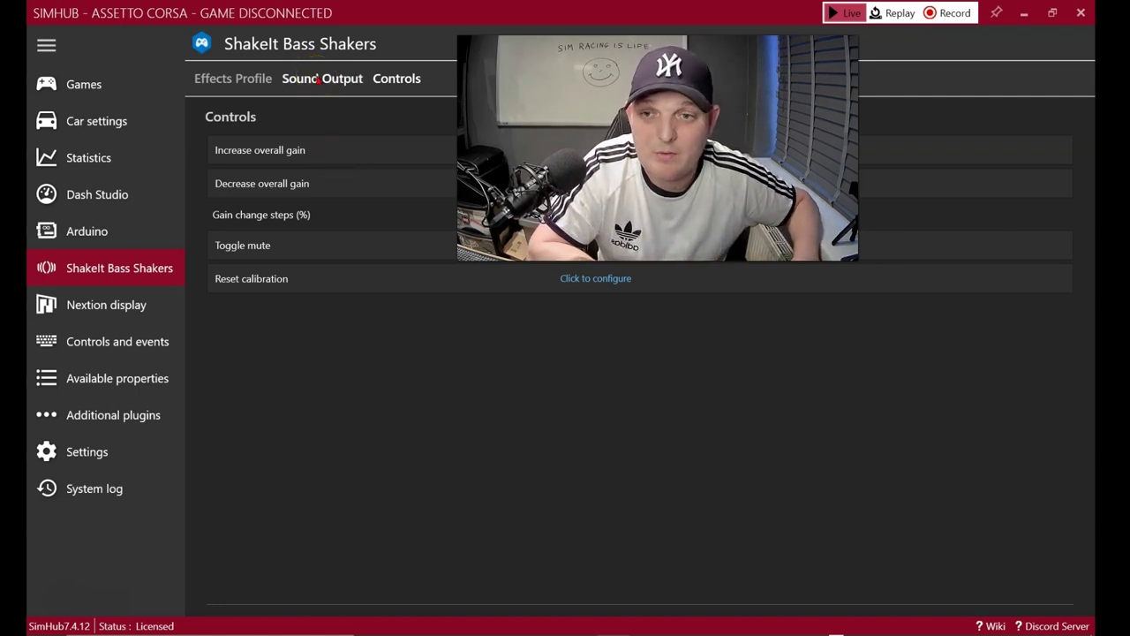
{"action": "left_click", "coordinate": [344, 79]}
{"action": "scroll", "coordinate": [371, 459], "scroll_direction": "down", "scroll_amount": 3}
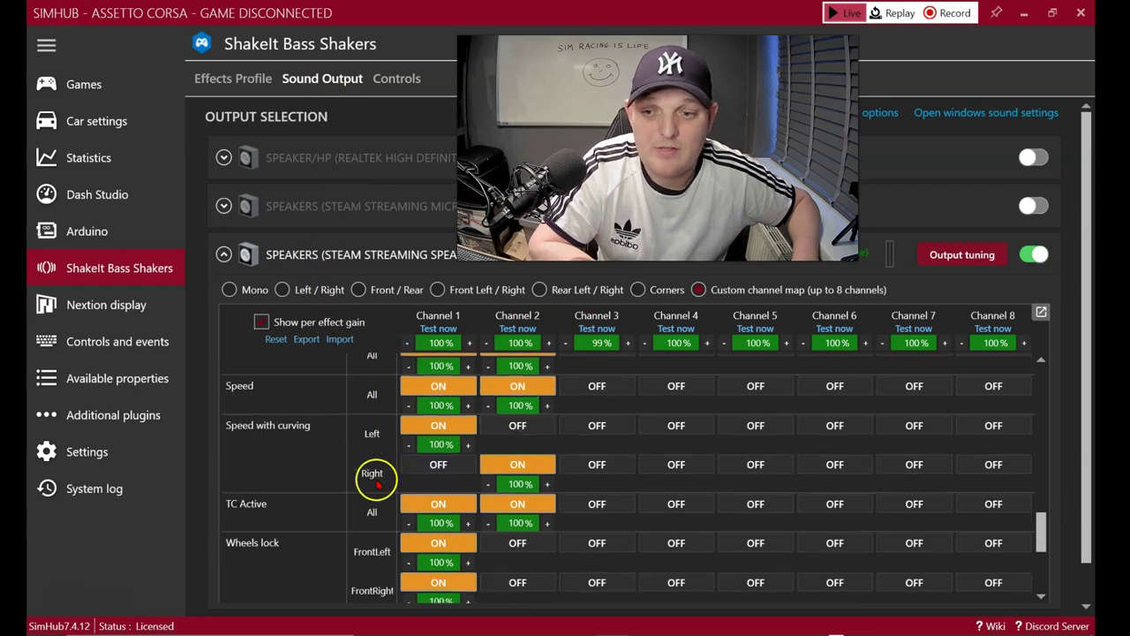
{"action": "scroll", "coordinate": [449, 424], "scroll_direction": "up", "scroll_amount": 3}
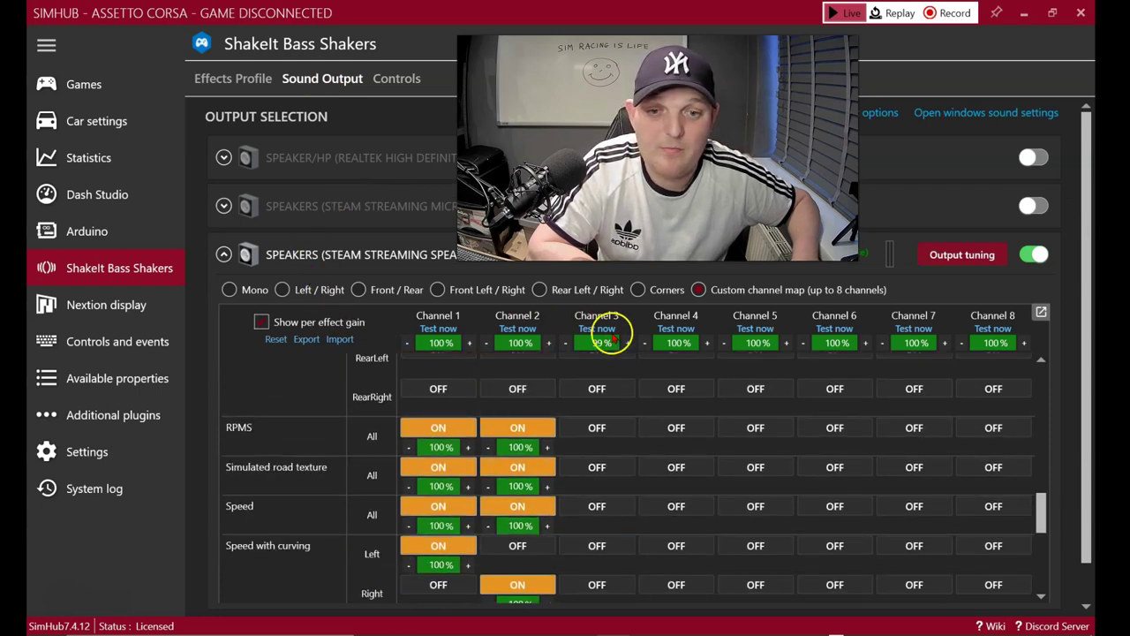